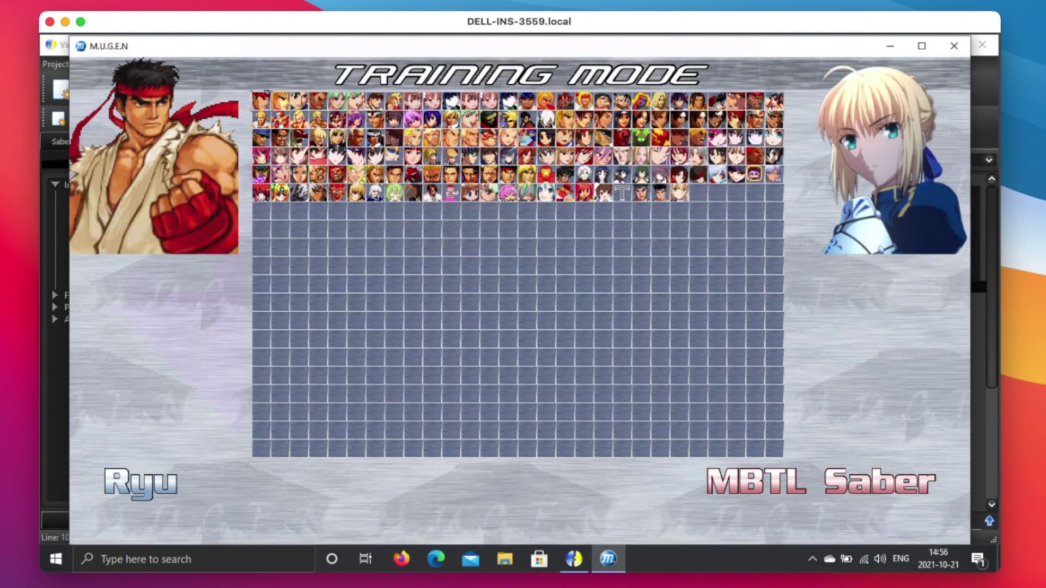
Start a training match of Ryu against MBTL Saber on Stage 113: Mountainside Temple.
{"action": "key", "text": "Down"}
{"action": "key", "text": "Up"}
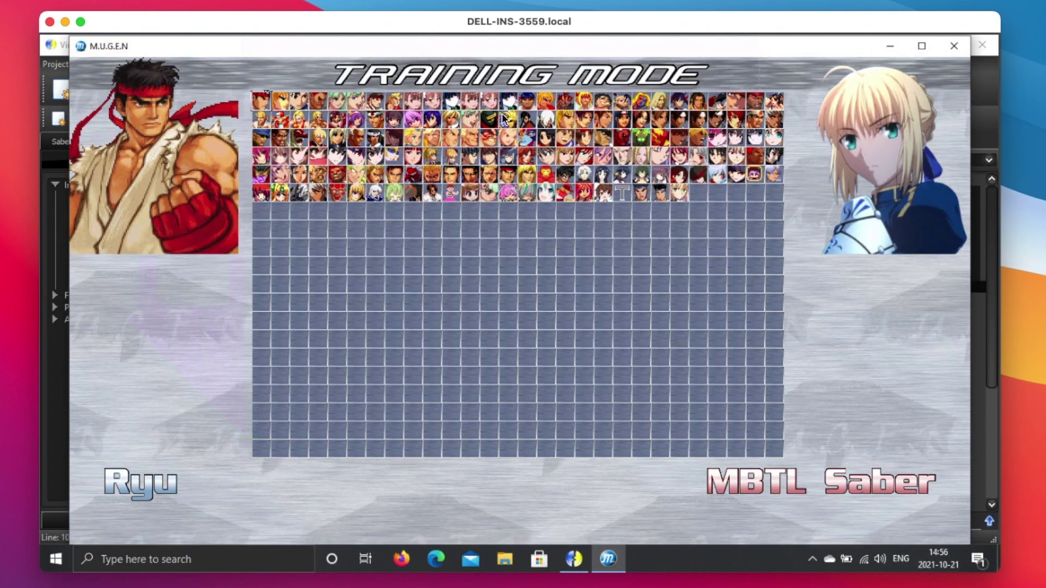
{"action": "key", "text": "Return"}
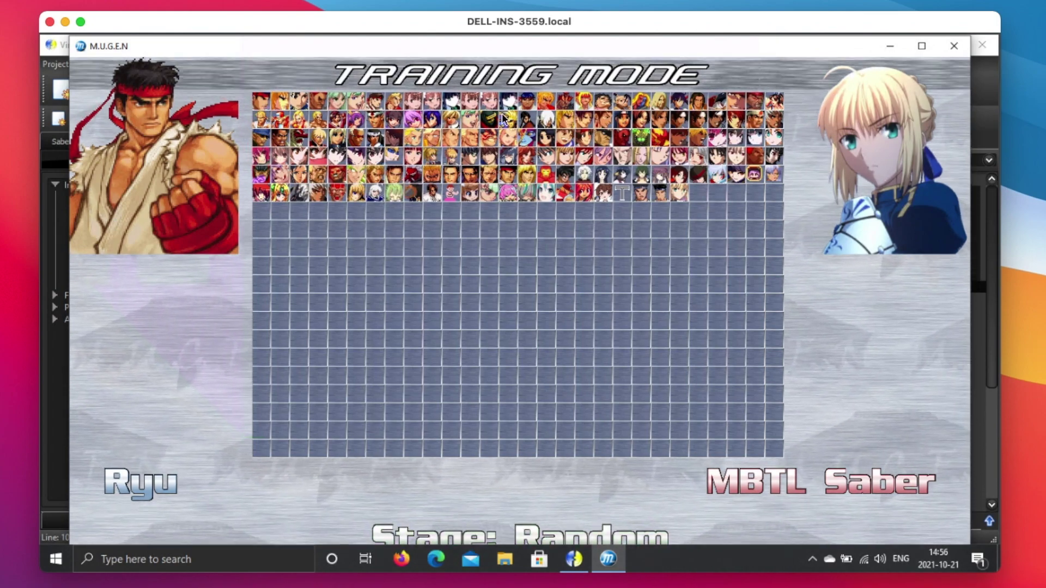
{"action": "key", "text": "Return"}
{"action": "key", "text": "Escape"}
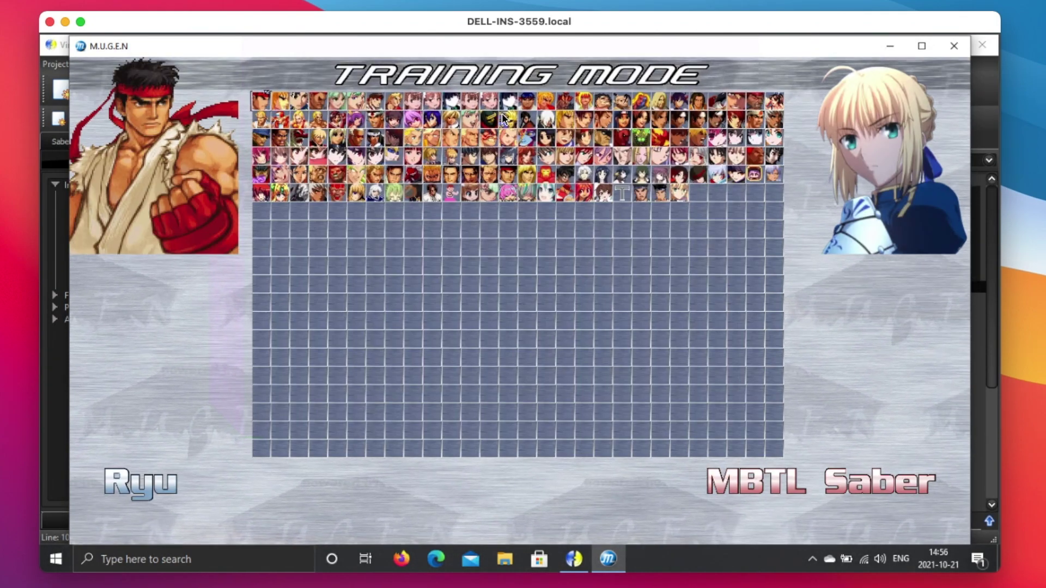
{"action": "key", "text": "Return"}
{"action": "key", "text": "Left"}
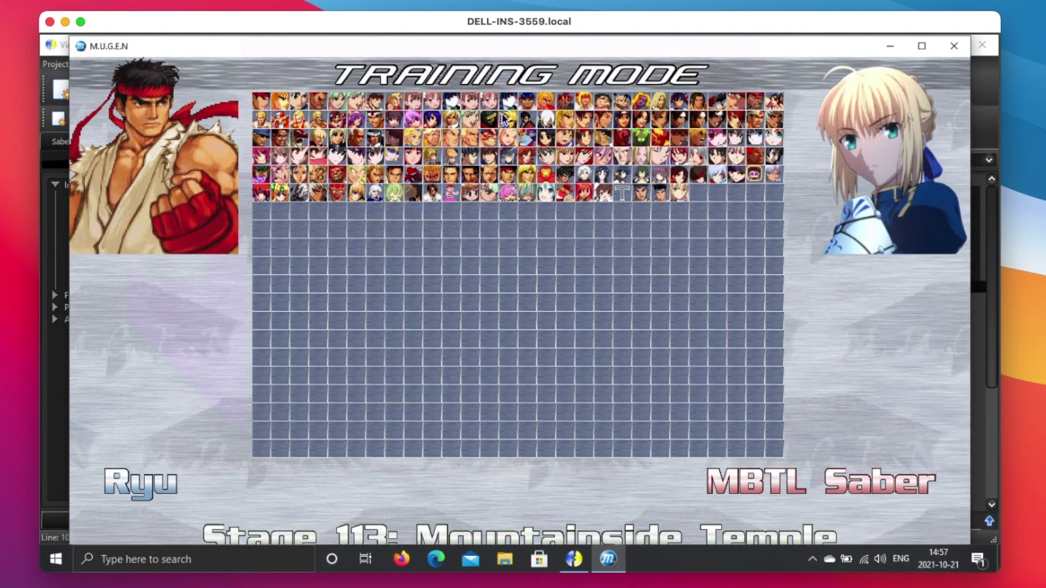
{"action": "key", "text": "Return"}
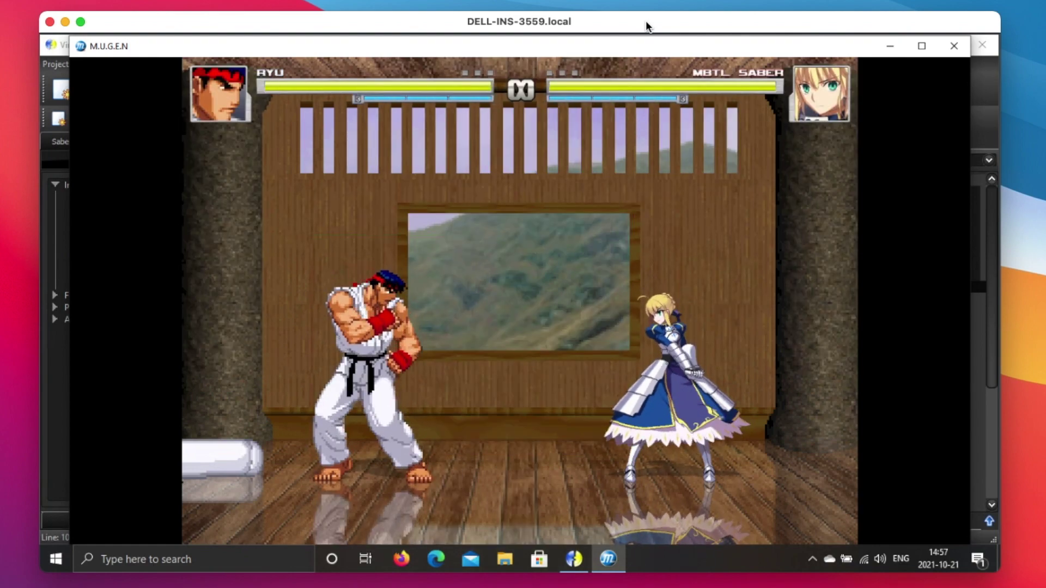
Test the matchup by walking Ryu into and away from MBTL Saber and trying attacks at close range.
{"action": "key", "text": "Right"}
{"action": "key", "text": "Right"}
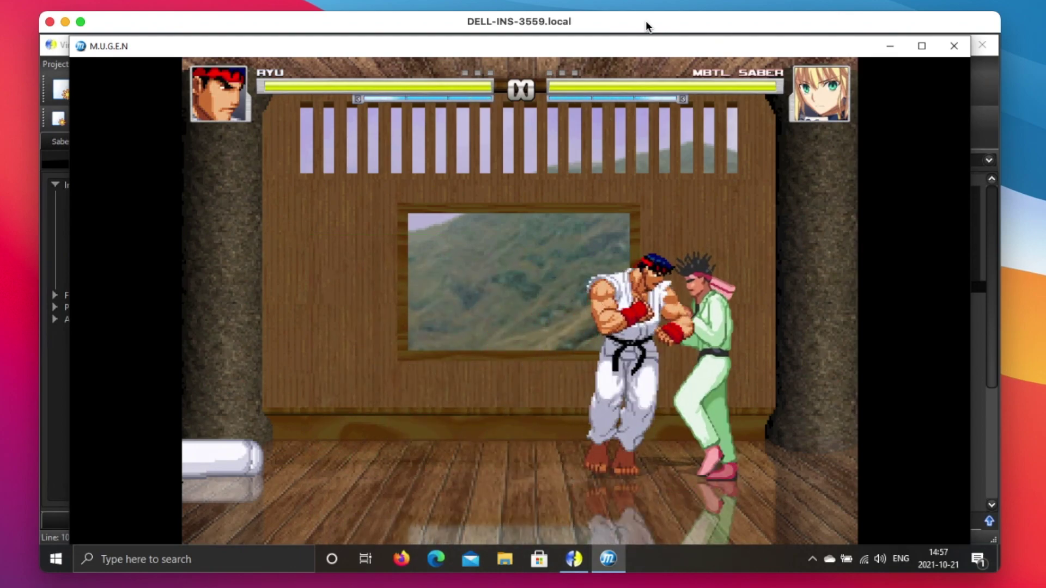
{"action": "key", "text": "Right"}
{"action": "key", "text": "Right"}
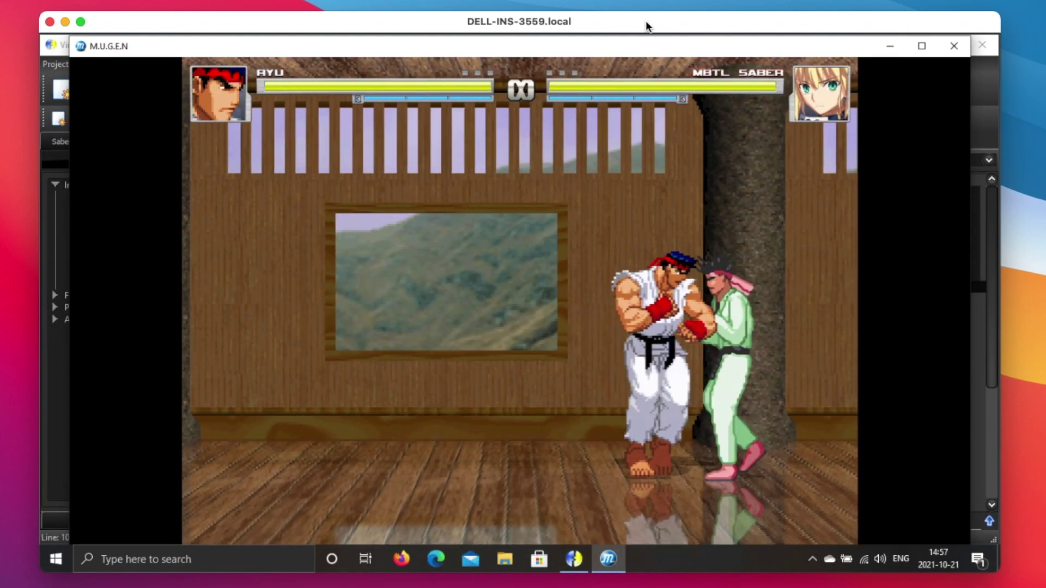
{"action": "key", "text": "Left"}
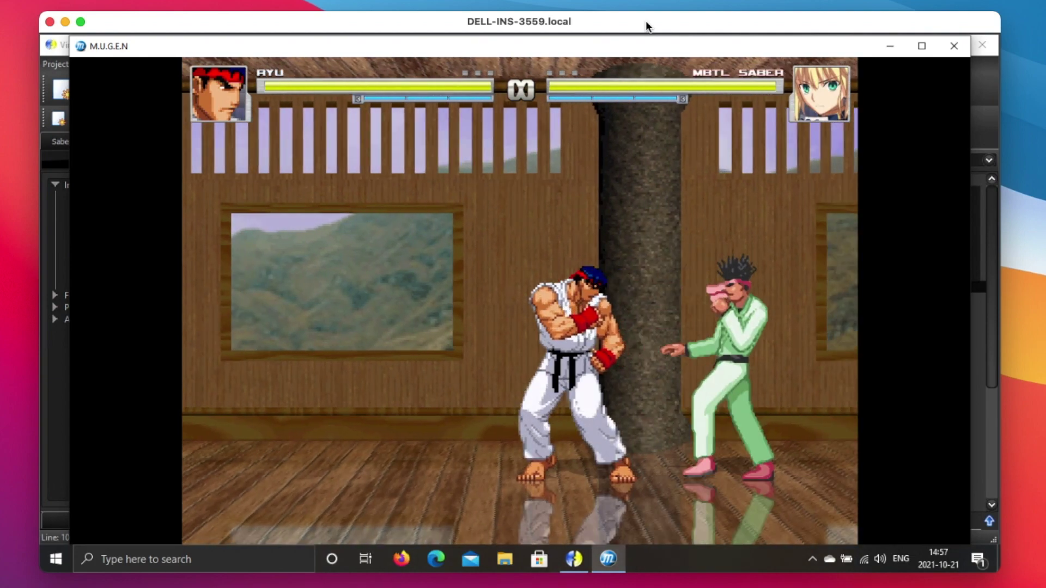
{"action": "key", "text": "Right"}
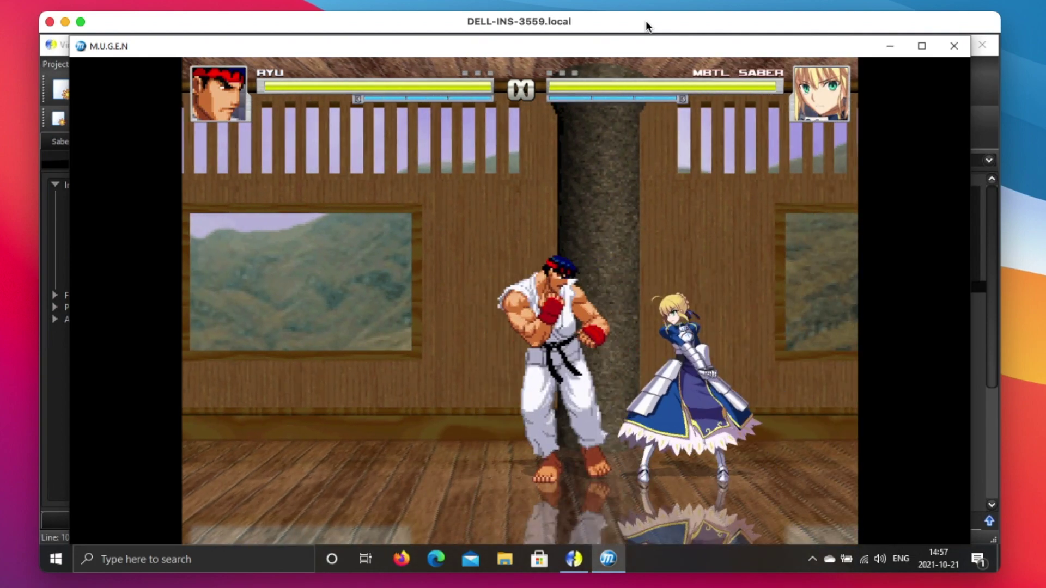
{"action": "key", "text": "s"}
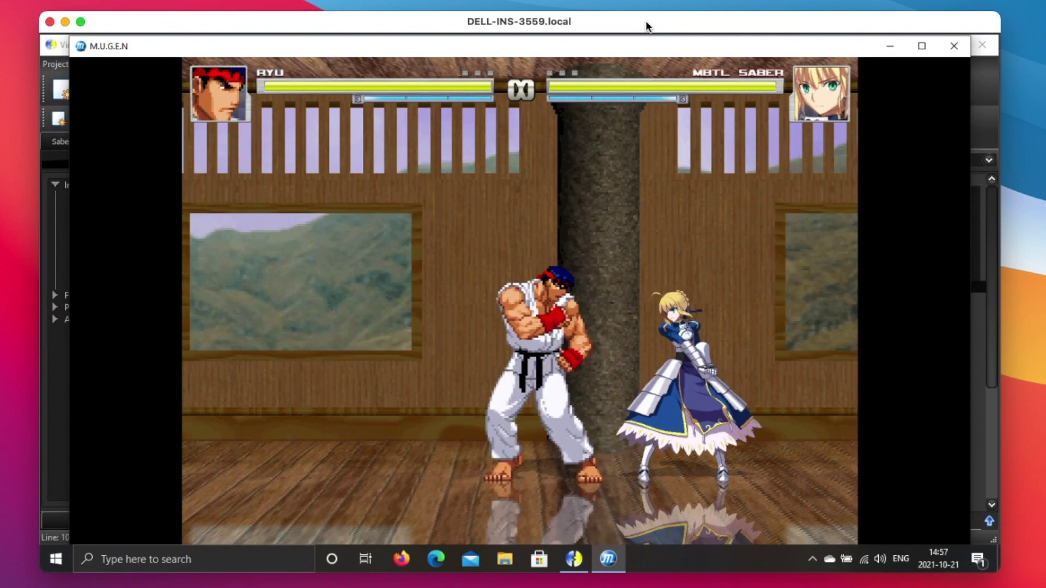
{"action": "key", "text": "Right"}
{"action": "key", "text": "s"}
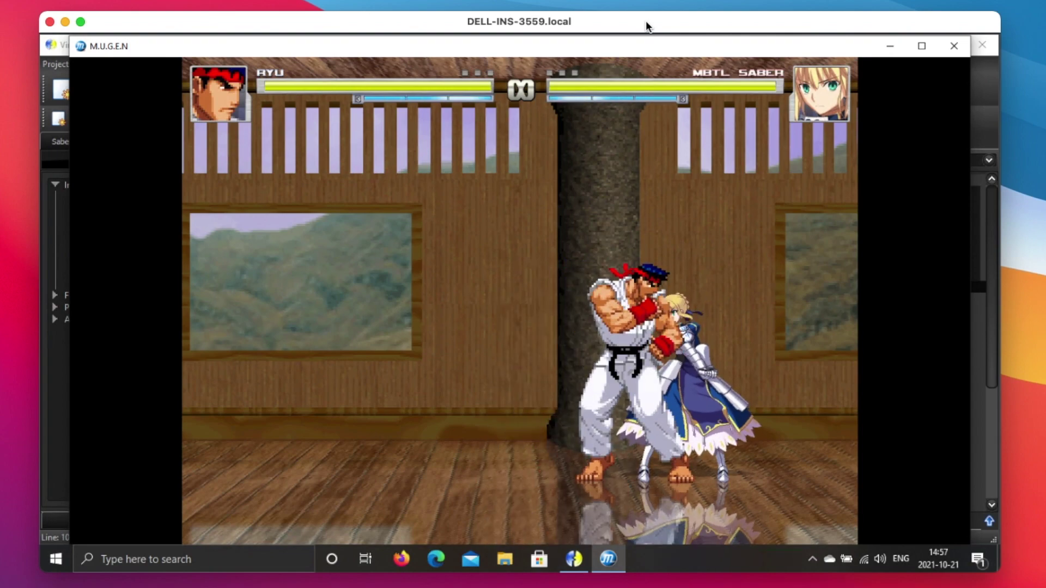
{"action": "key", "text": "Right"}
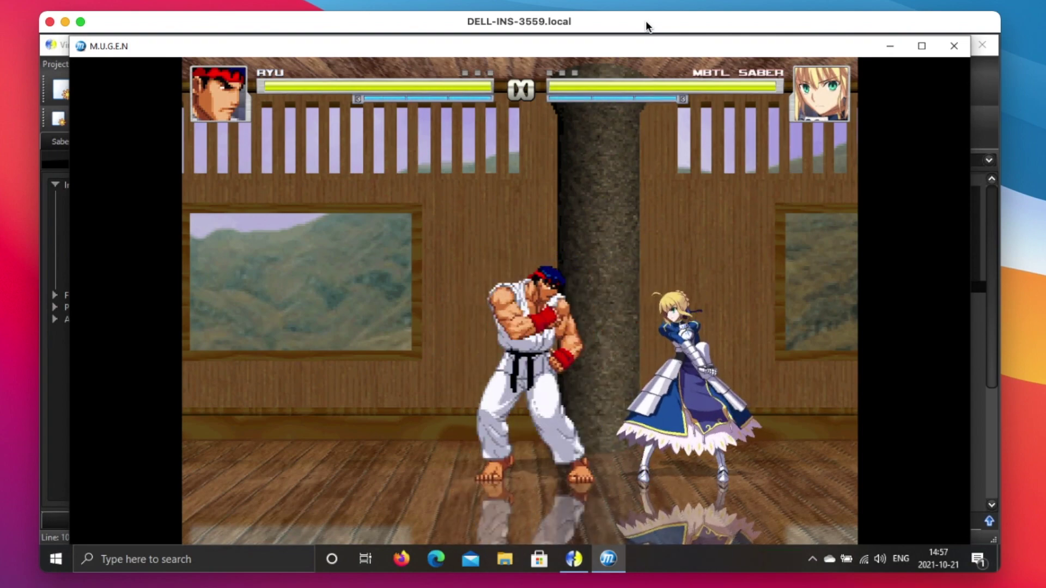
{"action": "key", "text": "s"}
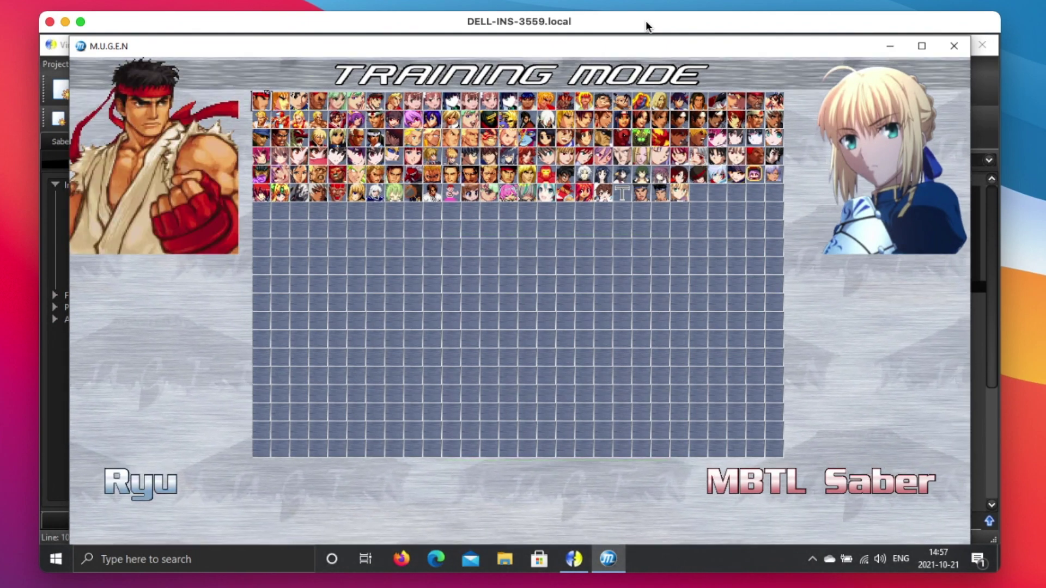
Move the first player's selection along the roster to one fighter past Ken and confirm that character.
{"action": "key", "text": "Right"}
{"action": "key", "text": "Right"}
{"action": "key", "text": "Right"}
{"action": "key", "text": "Right"}
{"action": "key", "text": "Right"}
{"action": "key", "text": "Right"}
{"action": "key", "text": "Right"}
{"action": "key", "text": "Right"}
{"action": "key", "text": "Right"}
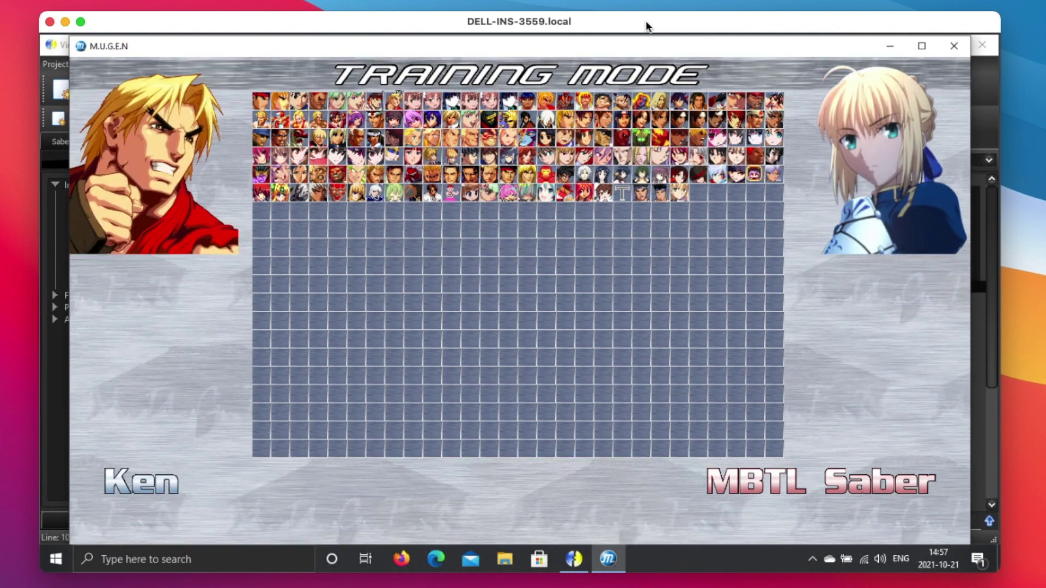
{"action": "key", "text": "Right"}
{"action": "key", "text": "Return"}
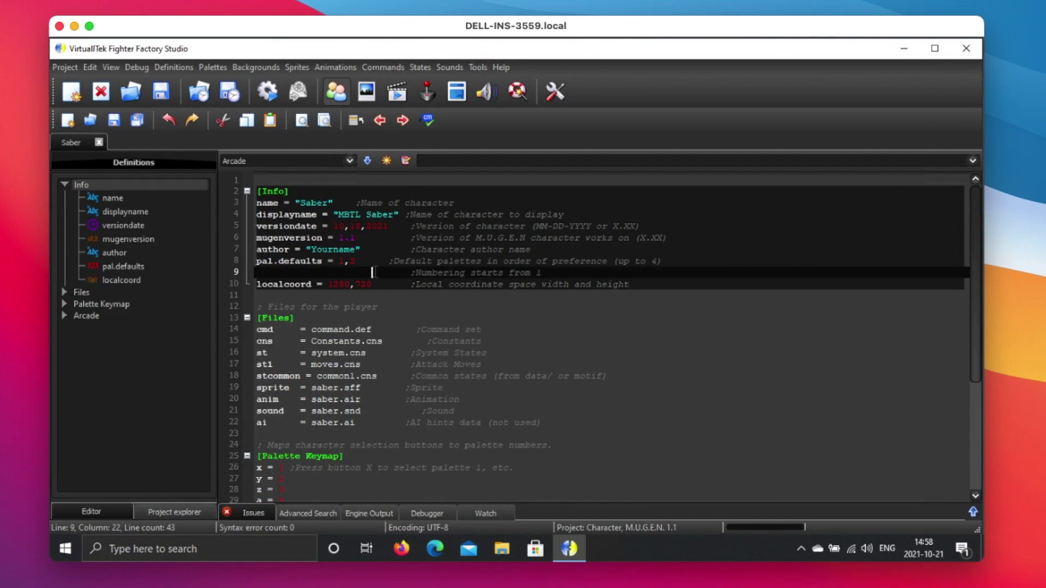
Examine localcoord in Saber's character definition and the xscale and yscale values in the Size section of Constants.cns.
{"action": "left_click", "coordinate": [375, 284]}
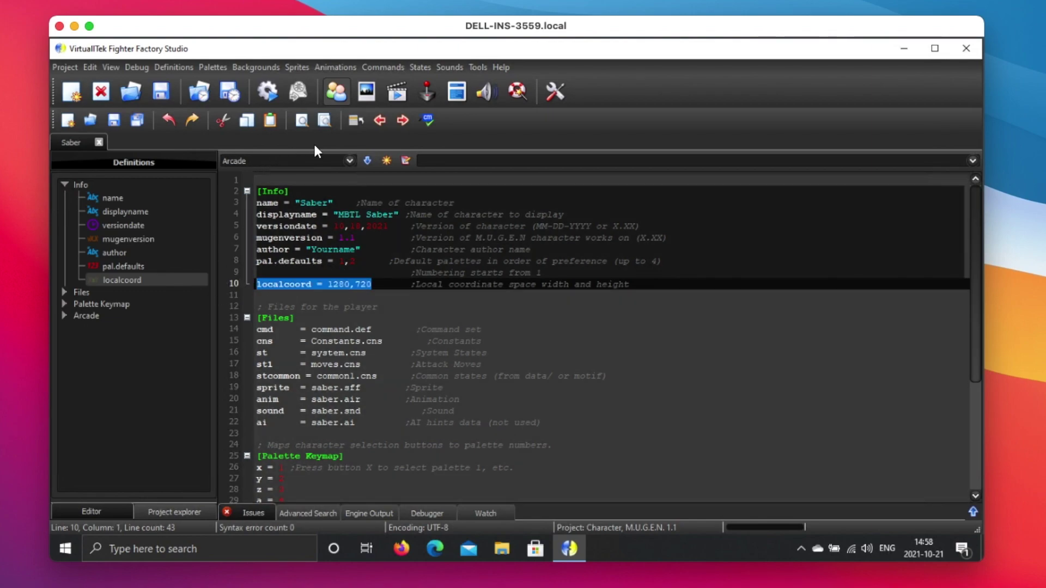
{"action": "left_click", "coordinate": [455, 93]}
{"action": "left_click", "coordinate": [259, 158]}
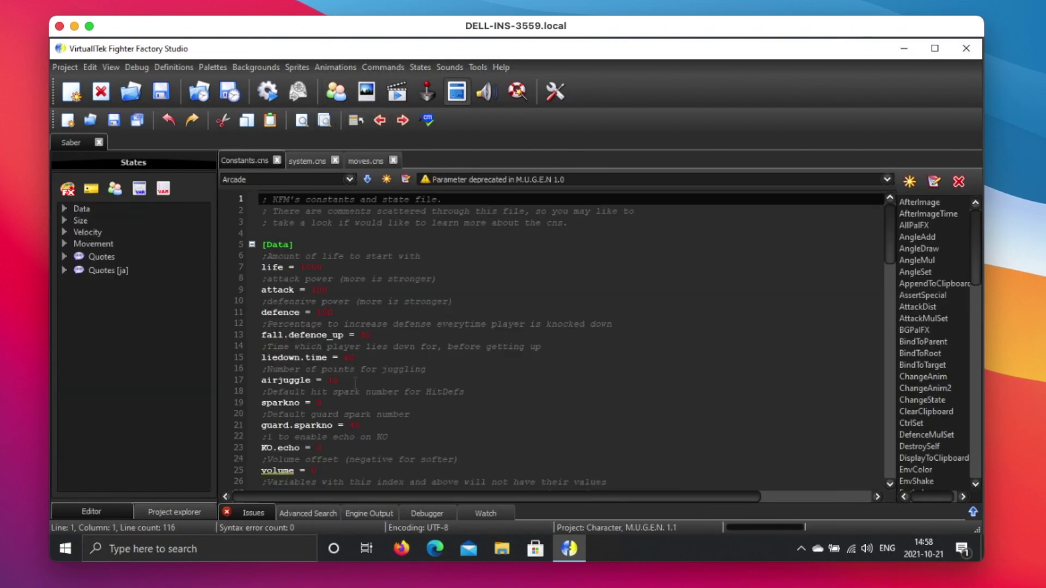
{"action": "scroll", "coordinate": [354, 381], "scroll_direction": "down", "scroll_amount": 3}
{"action": "scroll", "coordinate": [355, 382], "scroll_direction": "down", "scroll_amount": 5}
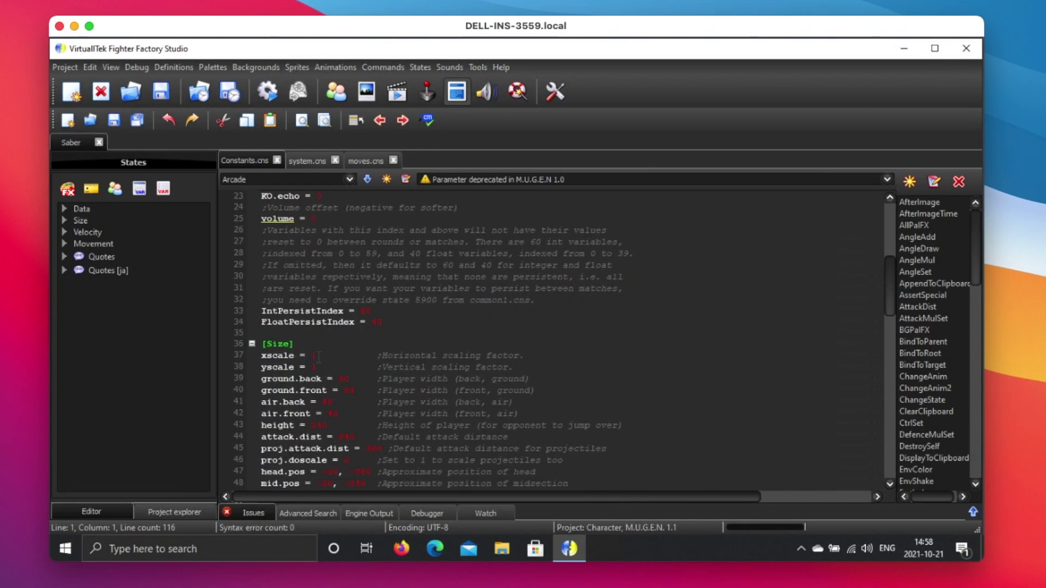
{"action": "left_click", "coordinate": [321, 358]}
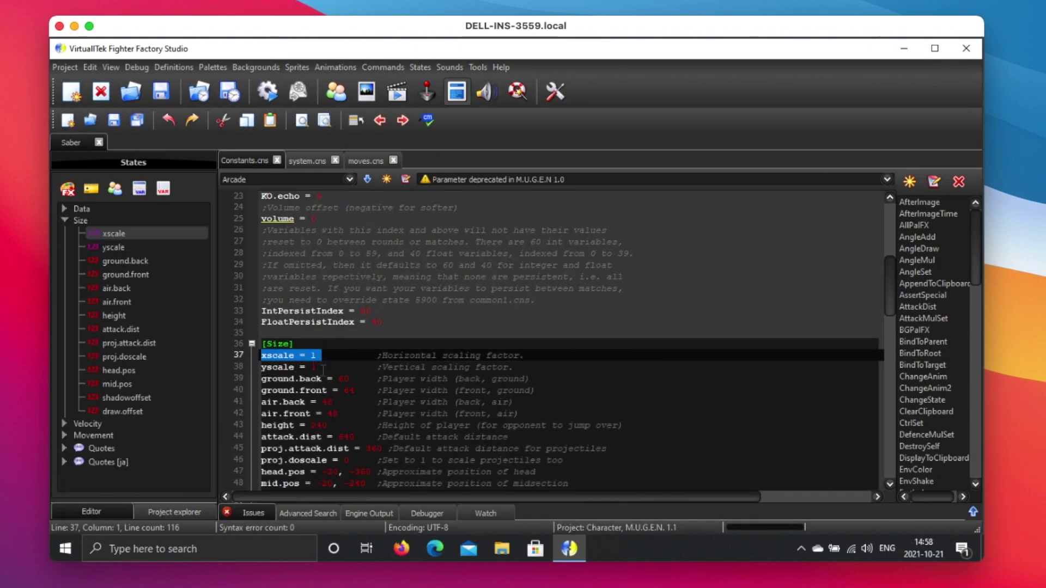
{"action": "left_click", "coordinate": [252, 367]}
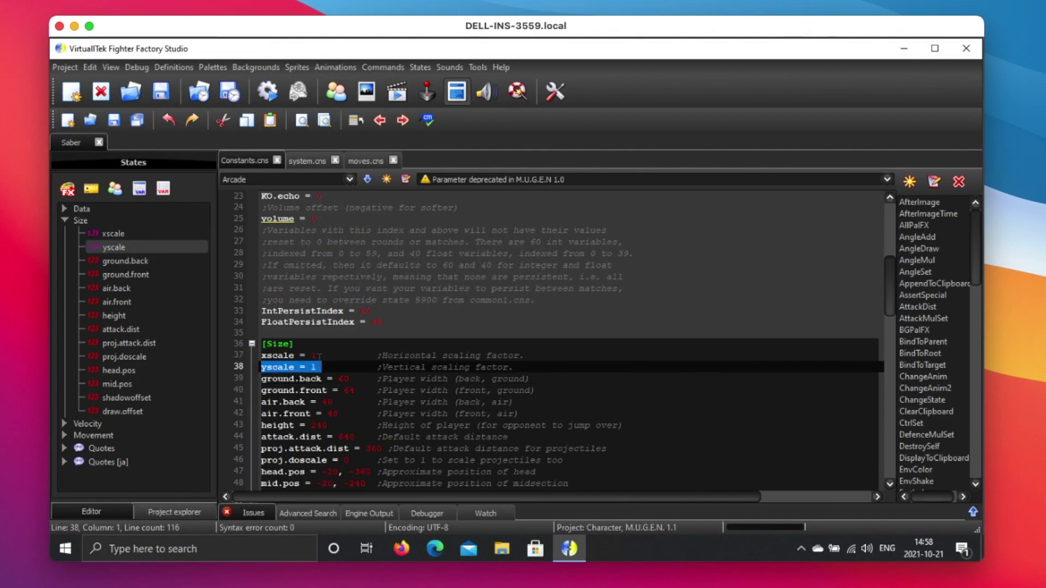
{"action": "left_click", "coordinate": [320, 357]}
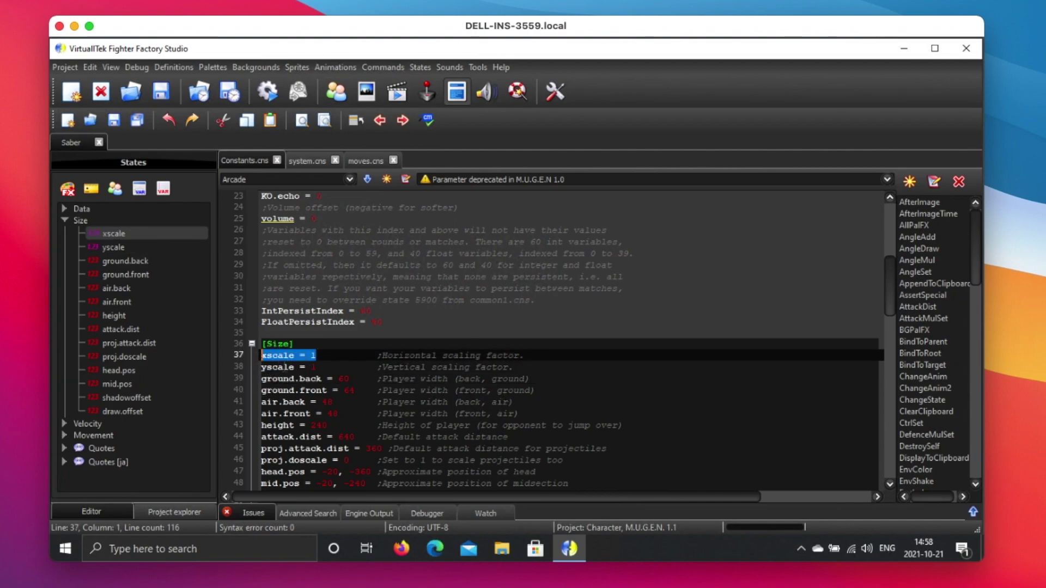
{"action": "left_click", "coordinate": [322, 368]}
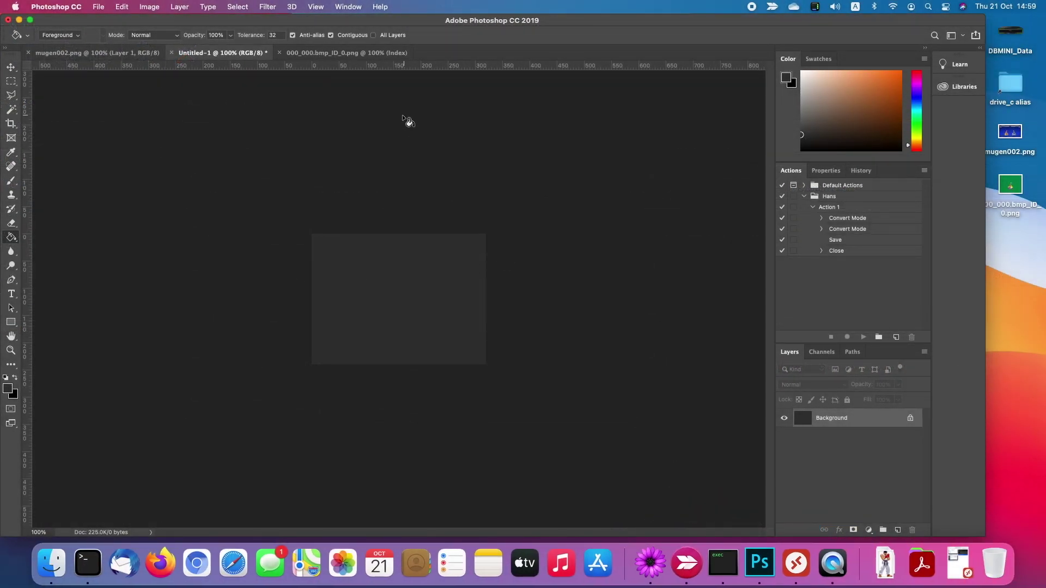
Bring up the mugen002.png screenshot in Photoshop and activate the Rectangular Marquee tool.
{"action": "left_click", "coordinate": [114, 53]}
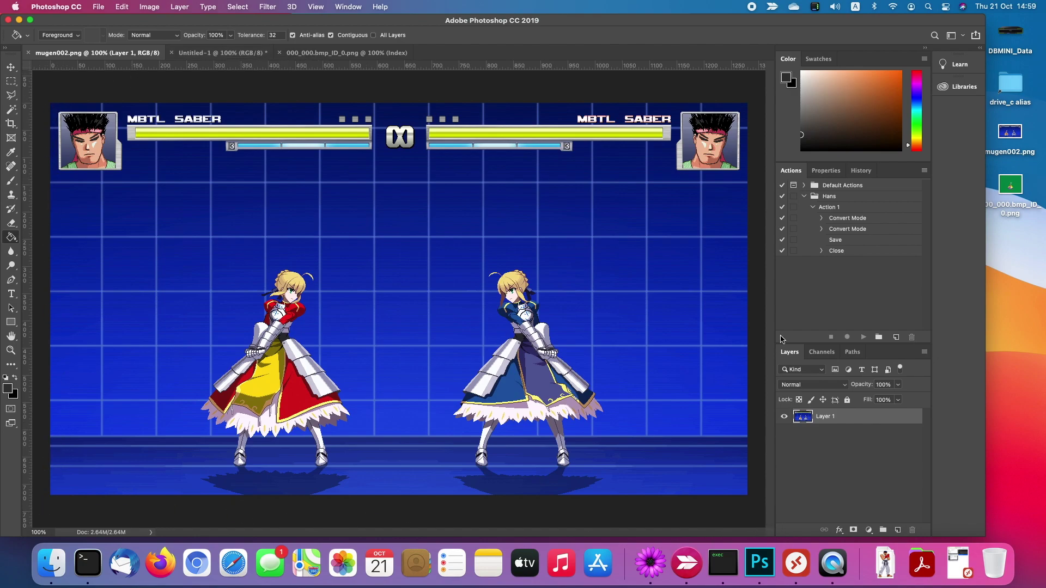
{"action": "left_click", "coordinate": [11, 82]}
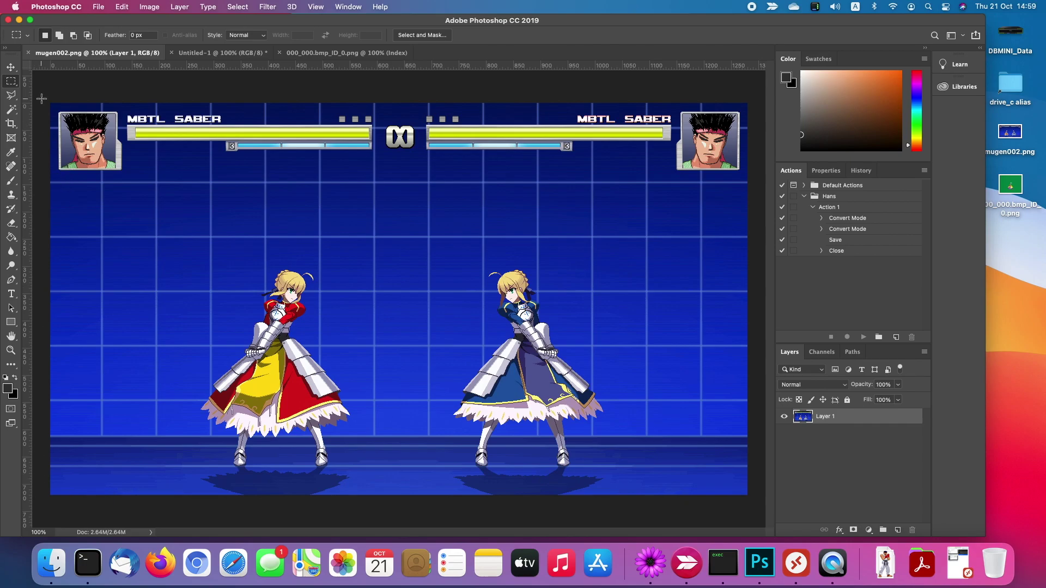
Switch back to Fighter Factory Studio and review the localcoord line in Saber's character definition.
{"action": "key", "text": "ctrl+Left"}
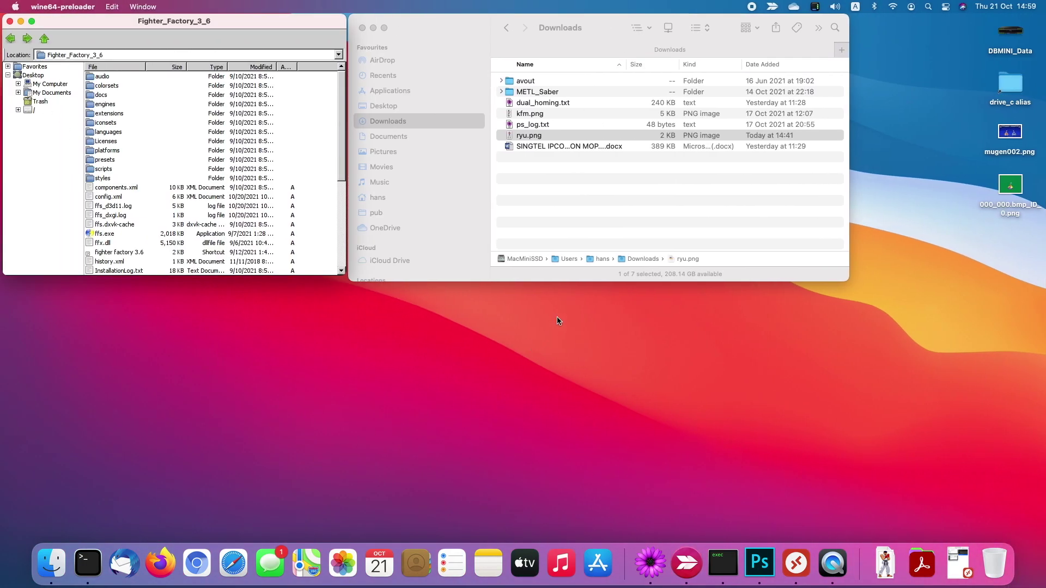
{"action": "key", "text": "ctrl+Right"}
{"action": "key", "text": "ctrl+Right"}
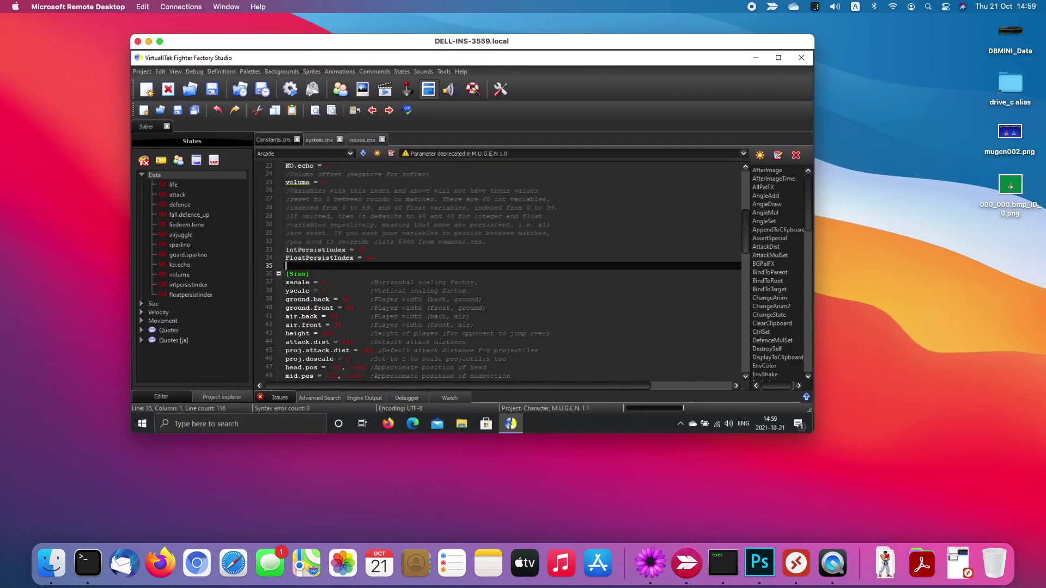
{"action": "left_click", "coordinate": [351, 93]}
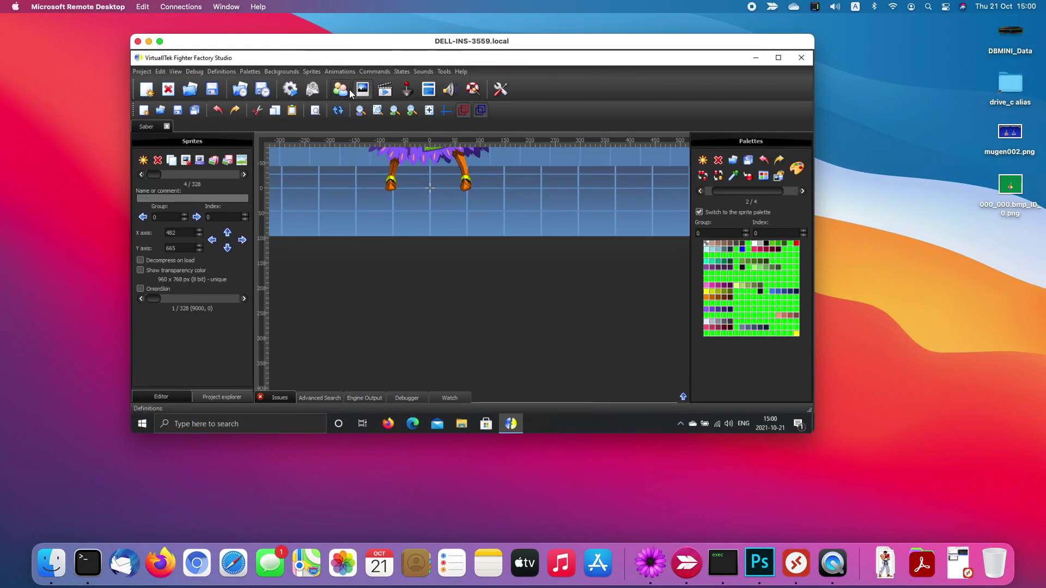
{"action": "left_click", "coordinate": [343, 92]}
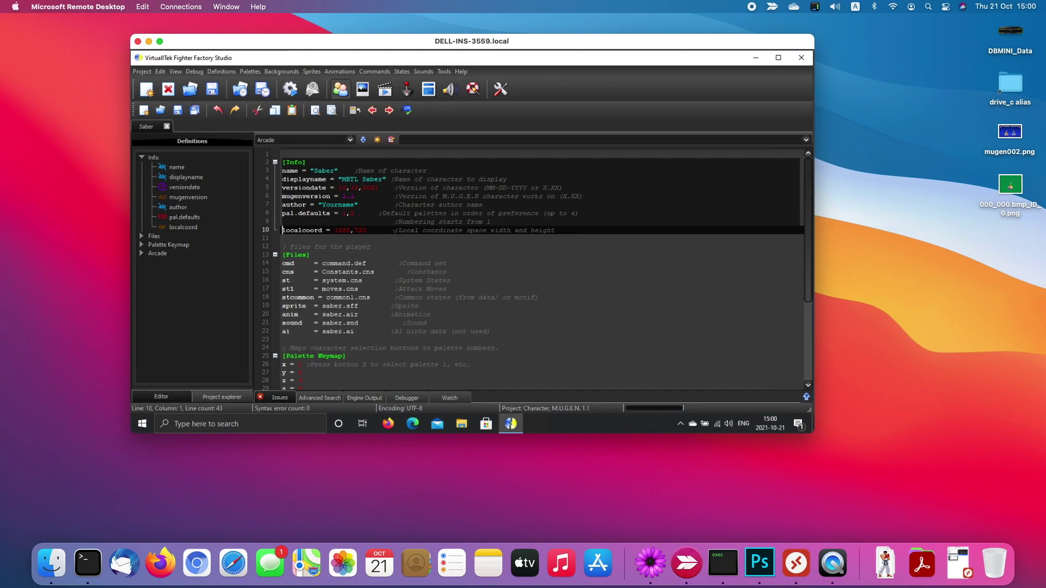
{"action": "left_click_drag", "start_coordinate": [366, 230], "coordinate": [262, 229]}
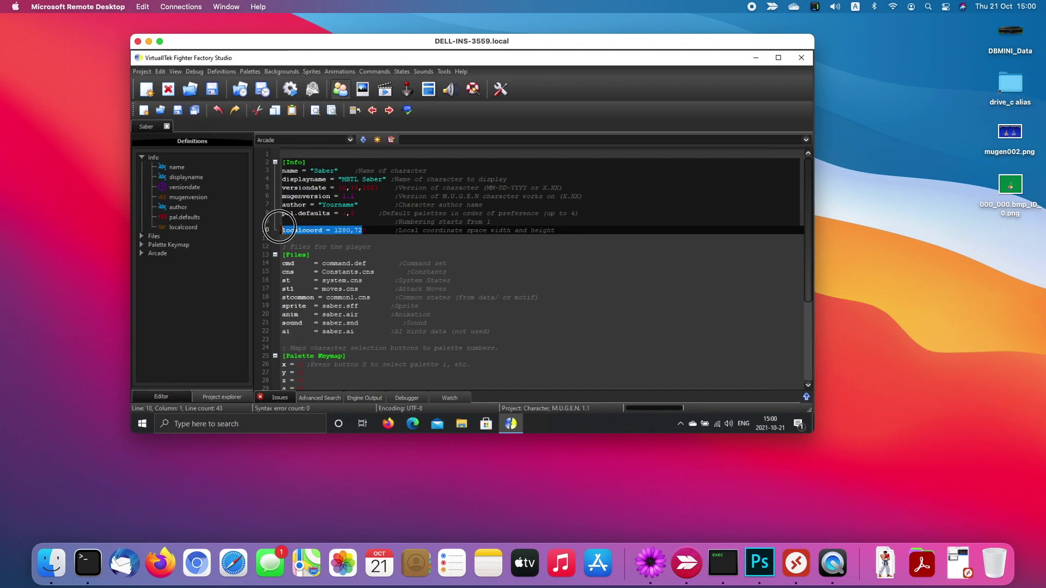
{"action": "left_click", "coordinate": [354, 221]}
Switch to Photoshop and load the Saber_Alt1.act palette into the color table of 000_000.bmp_ID_0.png.
{"action": "key", "text": "ctrl+Left"}
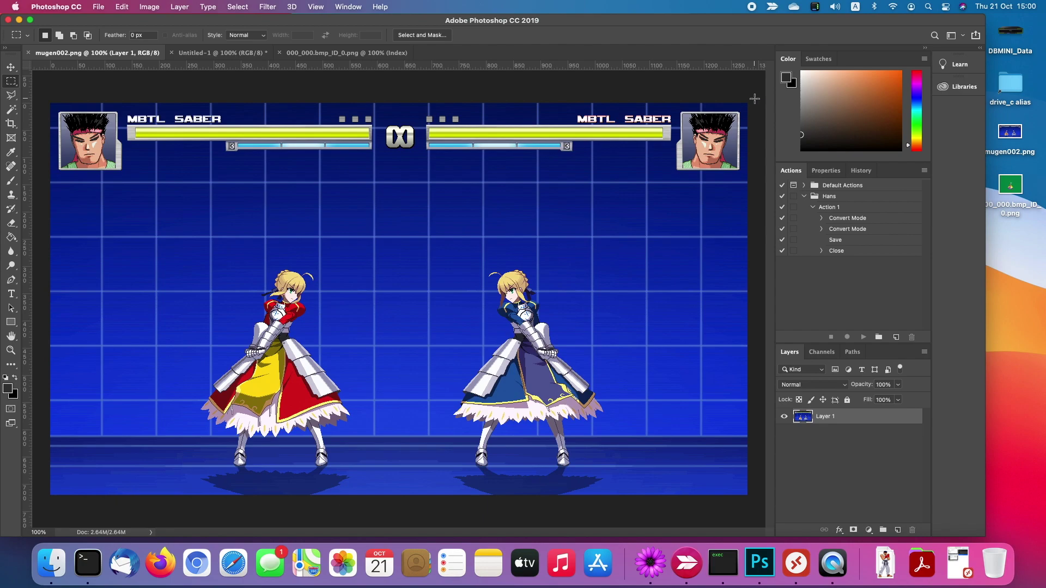
{"action": "left_click", "coordinate": [220, 52]}
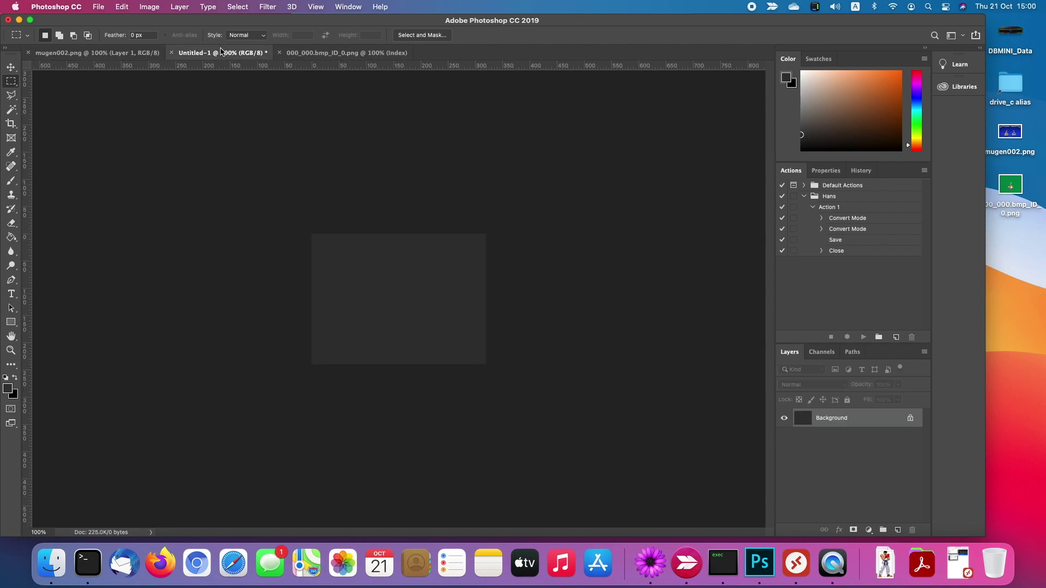
{"action": "left_click", "coordinate": [343, 52]}
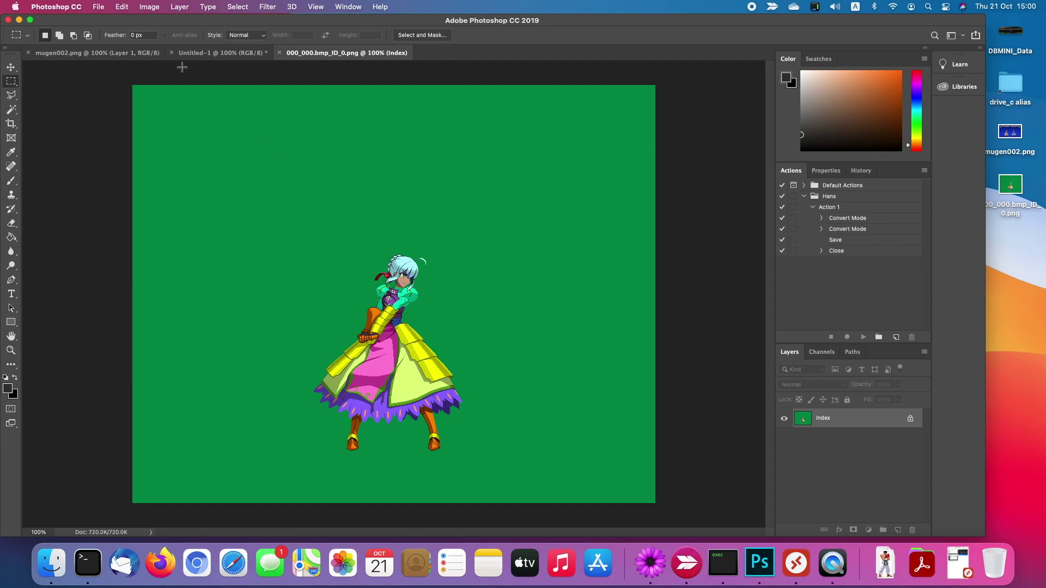
{"action": "left_click", "coordinate": [147, 5]}
{"action": "mouse_move", "coordinate": [163, 21]}
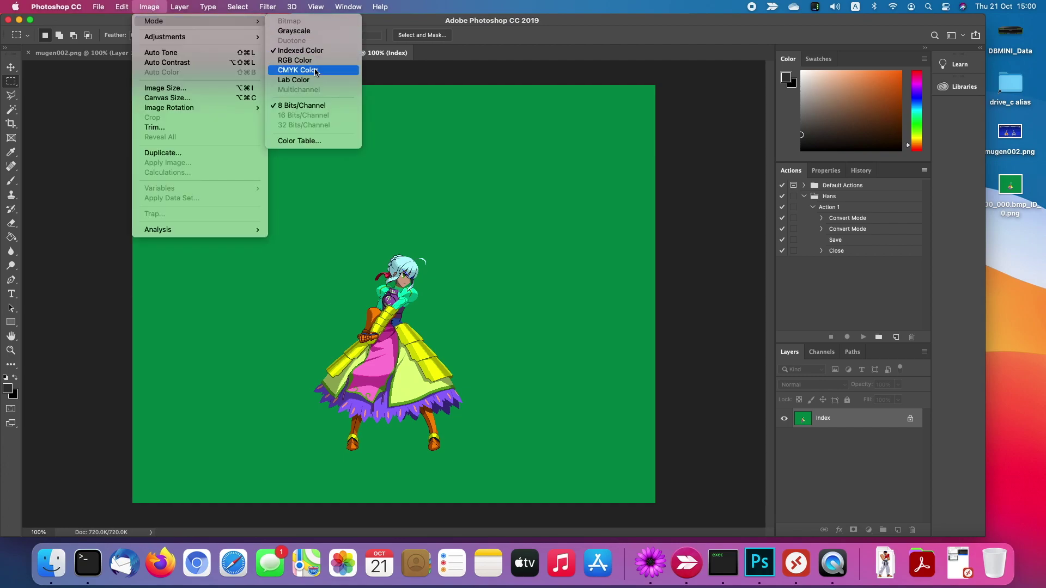
{"action": "left_click", "coordinate": [299, 140]}
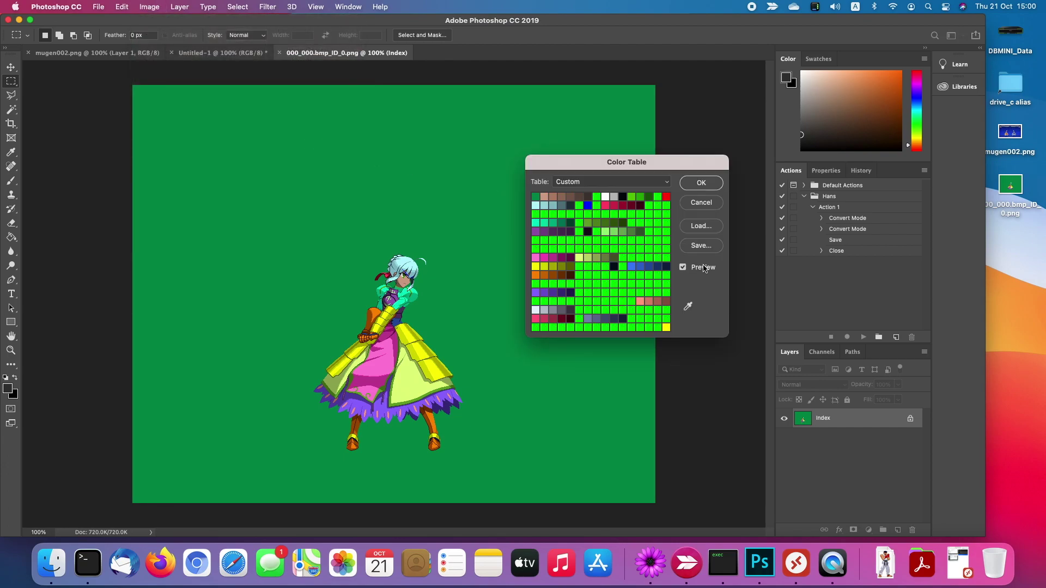
{"action": "left_click", "coordinate": [701, 226]}
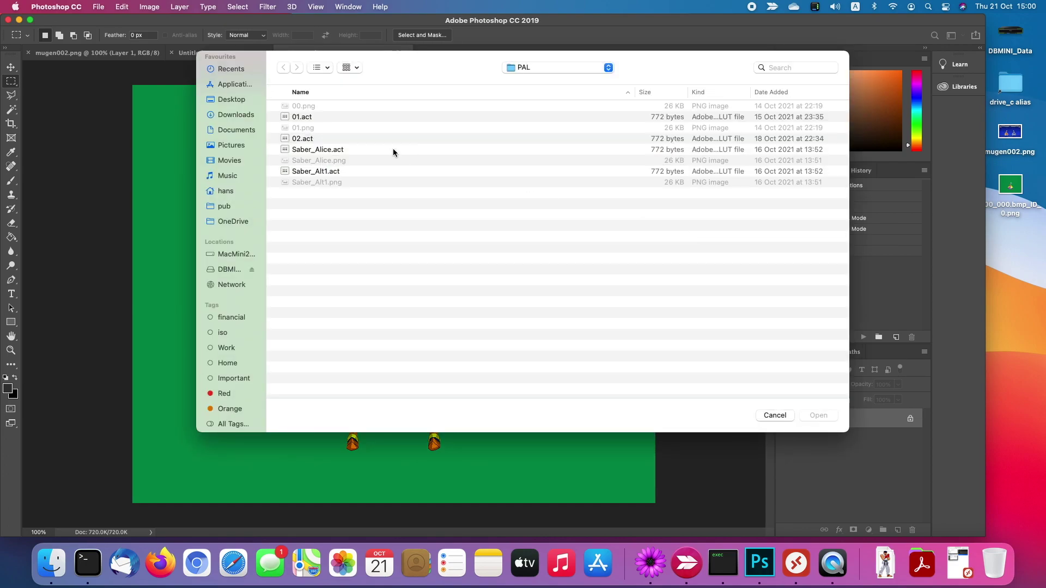
{"action": "left_click", "coordinate": [320, 173]}
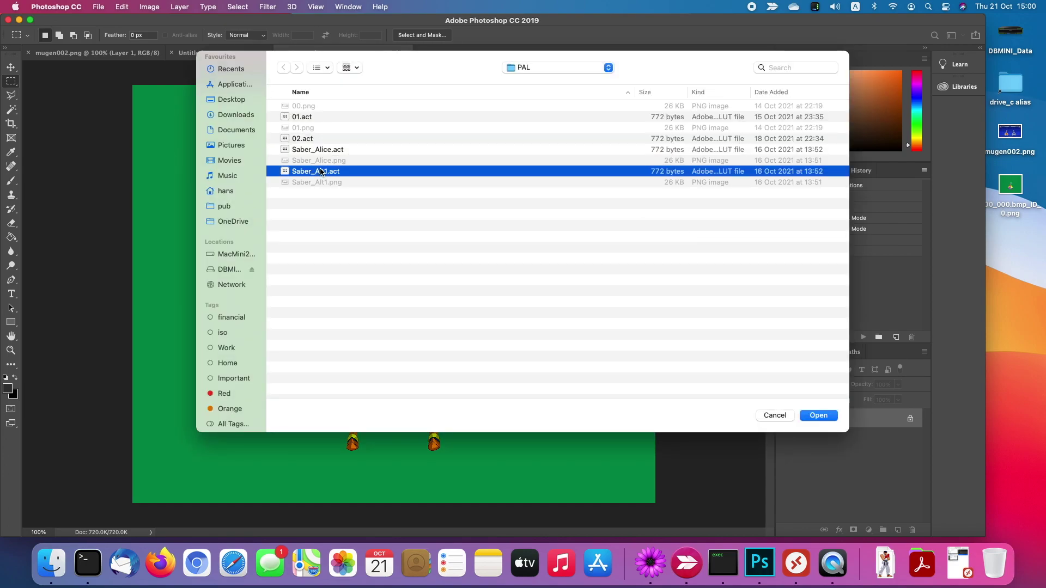
{"action": "double_click", "coordinate": [320, 172]}
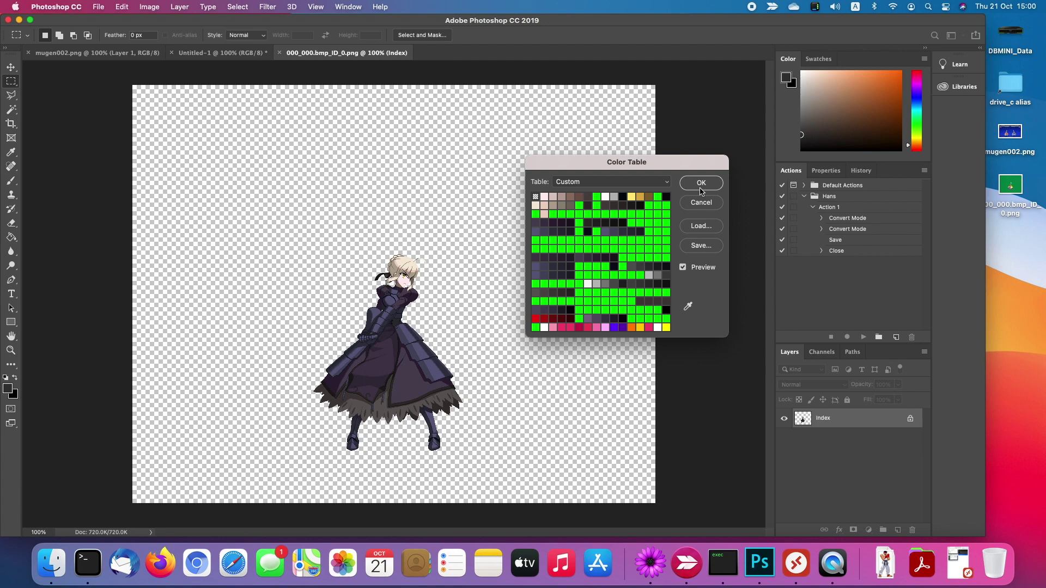
{"action": "left_click", "coordinate": [701, 185]}
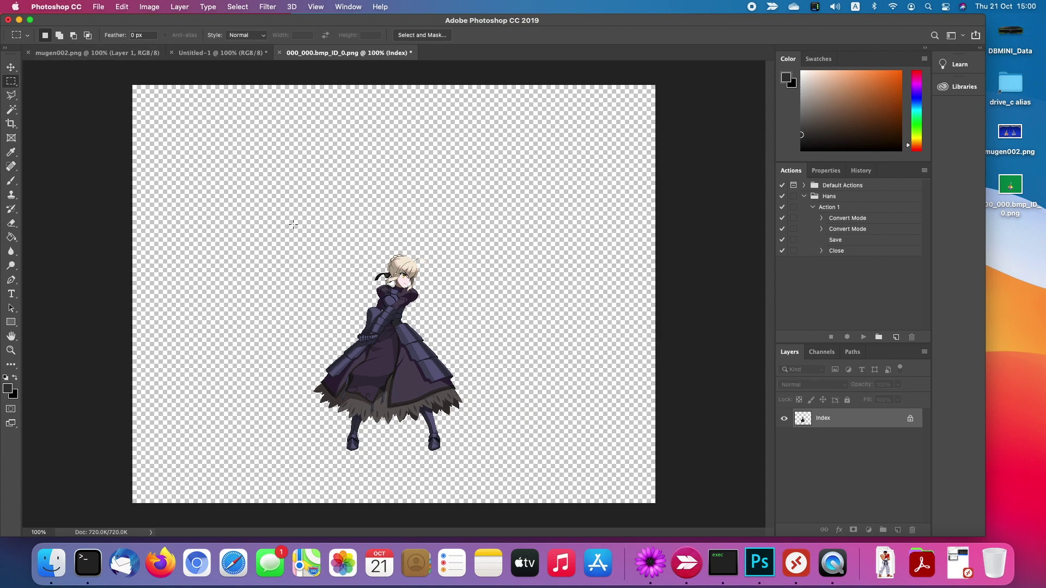
Copy the recolored Saber sprite into mugen002.png and place it between the two fighters at their ground level.
{"action": "left_click_drag", "start_coordinate": [274, 231], "coordinate": [497, 480]}
{"action": "key", "text": "cmd+c"}
{"action": "left_click", "coordinate": [108, 54]}
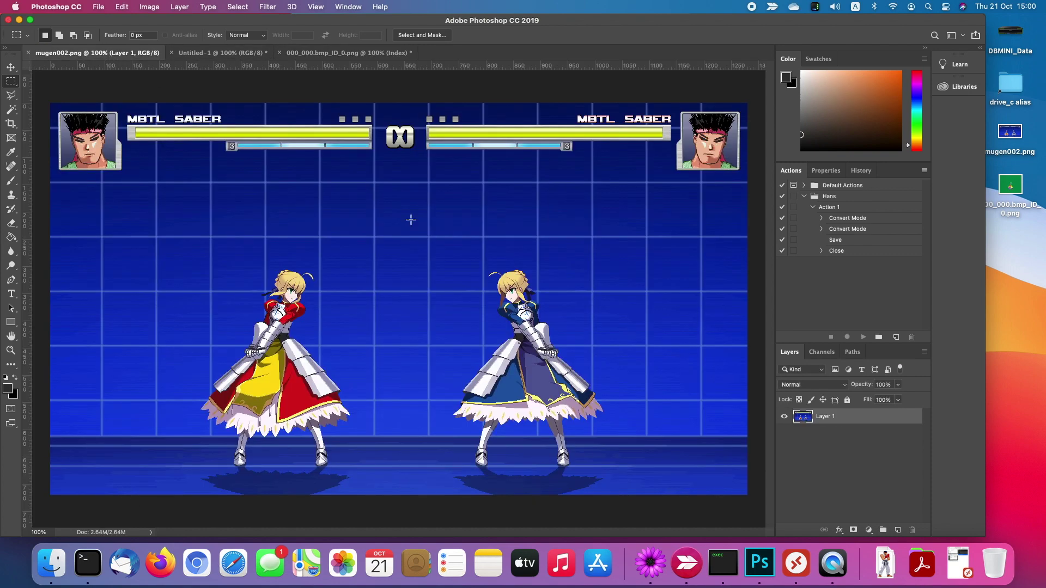
{"action": "key", "text": "cmd+v"}
{"action": "left_click", "coordinate": [11, 67]}
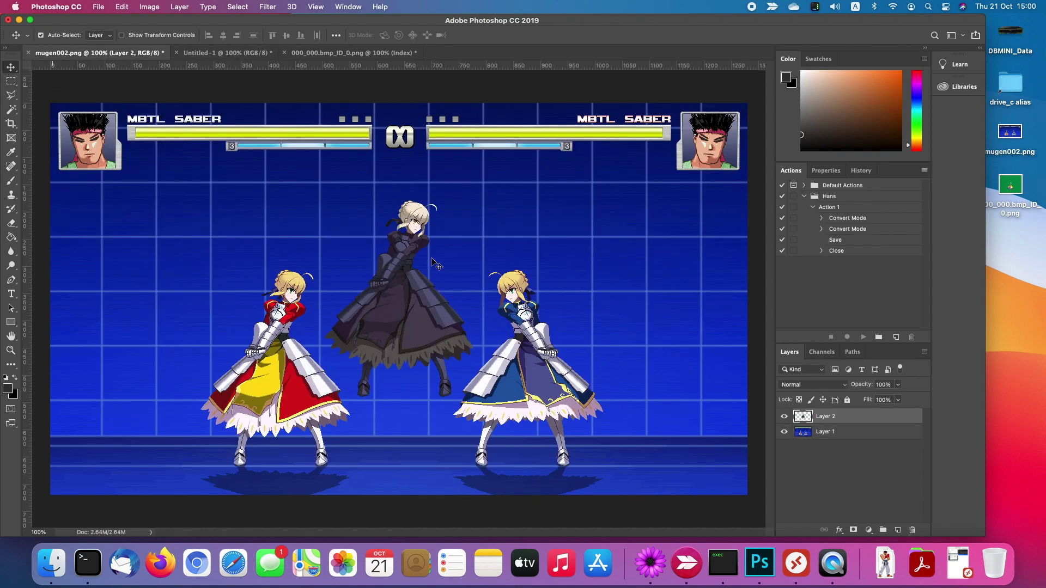
{"action": "left_click_drag", "start_coordinate": [414, 295], "coordinate": [414, 375]}
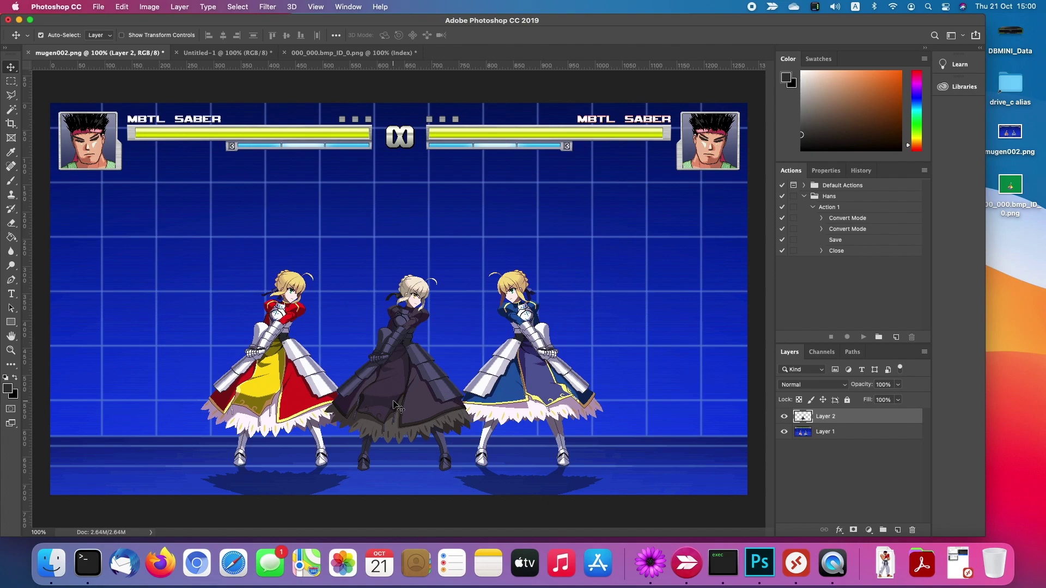
Compare the Saber sprite's size in 000_000.bmp_ID_0.png with the pasted copy in mugen002.png.
{"action": "left_click", "coordinate": [369, 53]}
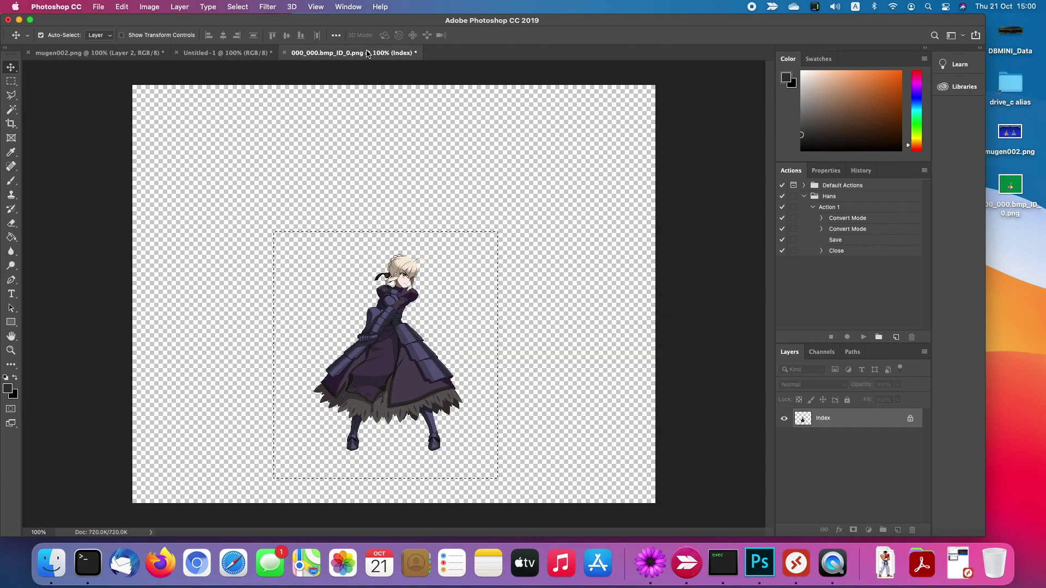
{"action": "left_click", "coordinate": [110, 53]}
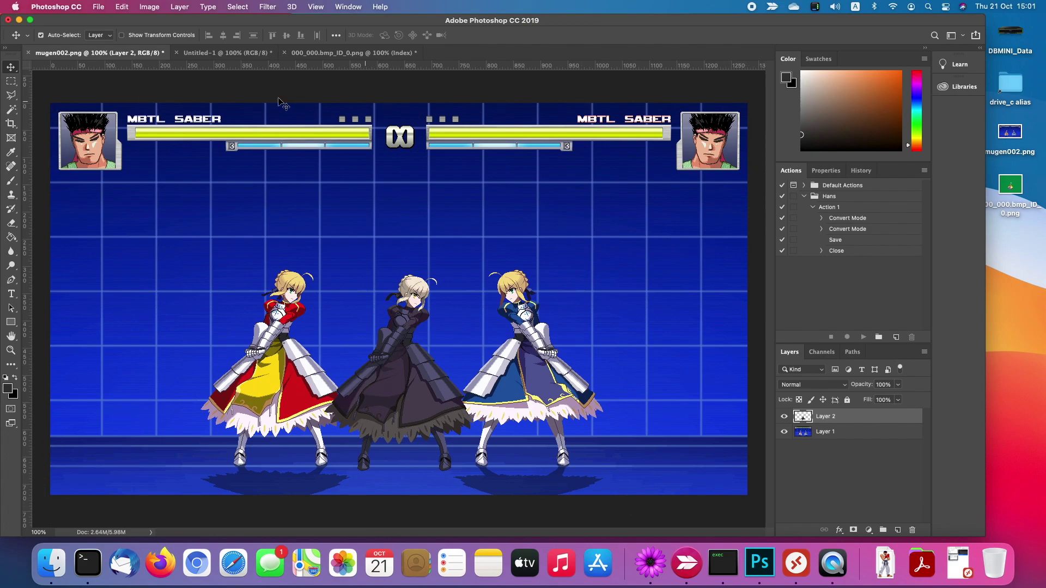
{"action": "left_click", "coordinate": [364, 53]}
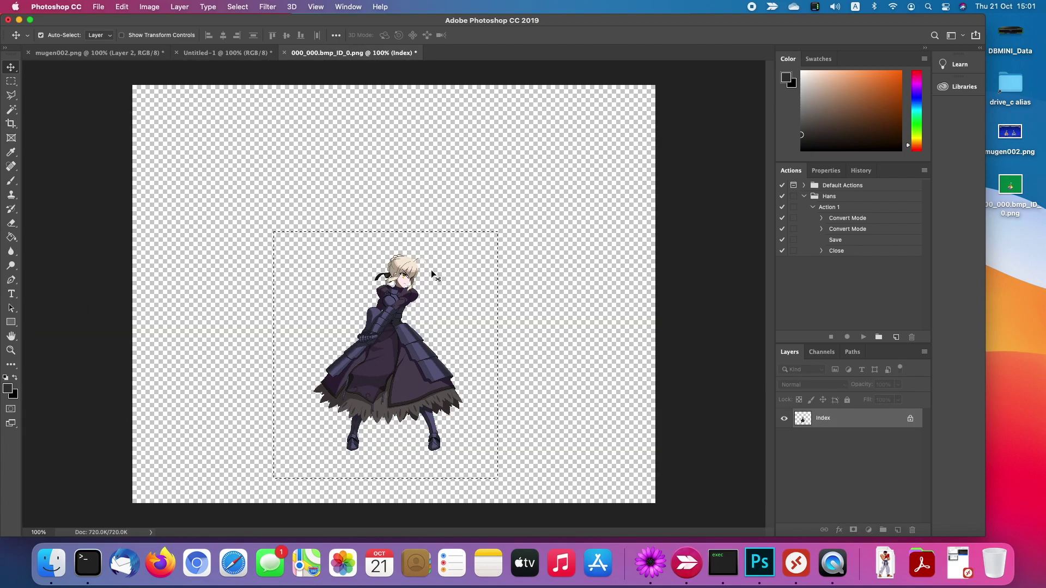
{"action": "left_click", "coordinate": [105, 54]}
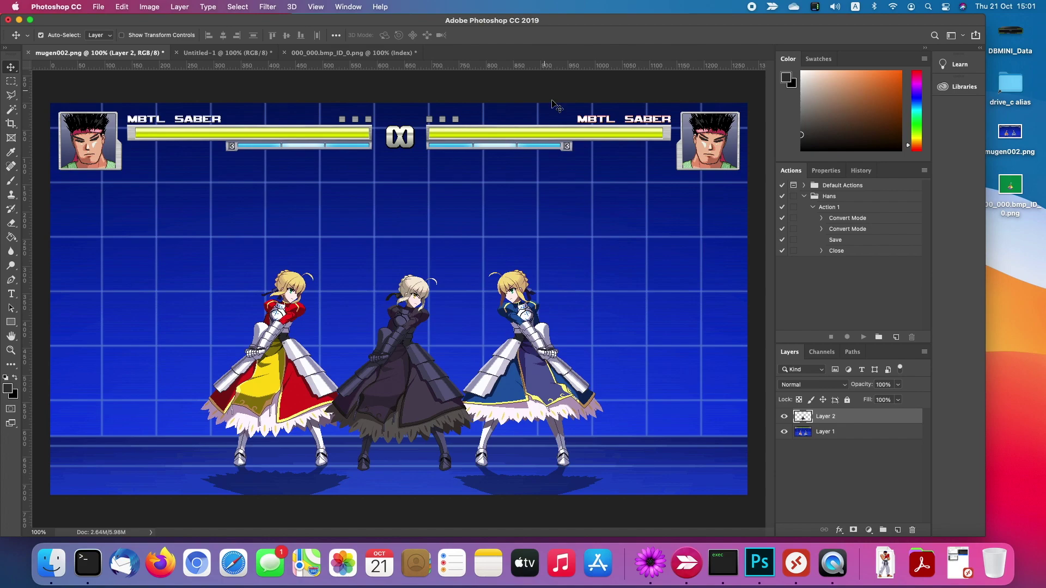
Open ryu.png from the Downloads folder in Photoshop and inspect the sprite at 500% and at actual size.
{"action": "left_click", "coordinate": [892, 554]}
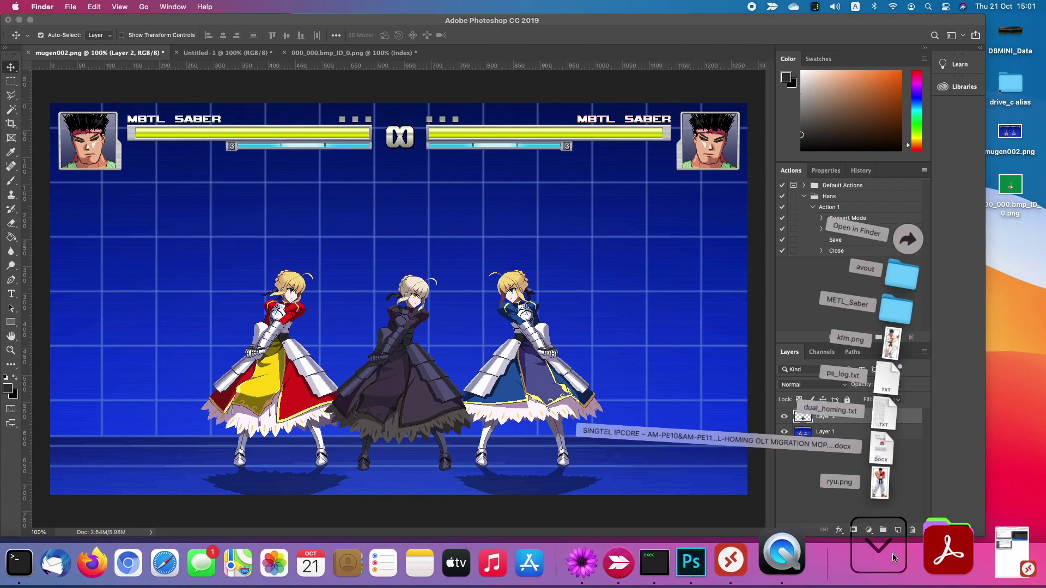
{"action": "left_click_drag", "start_coordinate": [908, 482], "coordinate": [543, 52]}
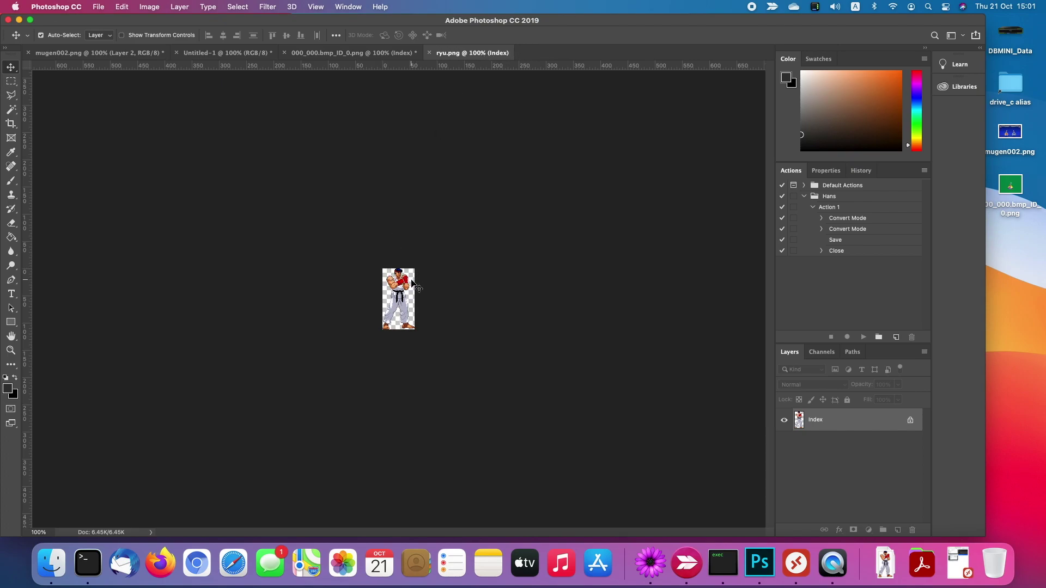
{"action": "key", "text": "super+equal"}
{"action": "key", "text": "super+equal"}
{"action": "key", "text": "super+equal"}
{"action": "key", "text": "super+equal"}
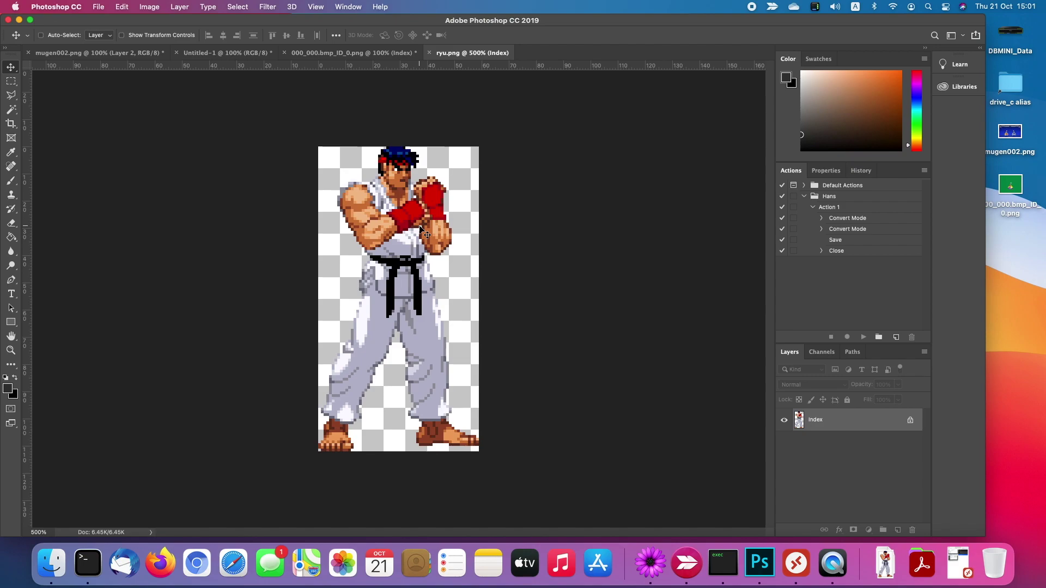
{"action": "key", "text": "super+1"}
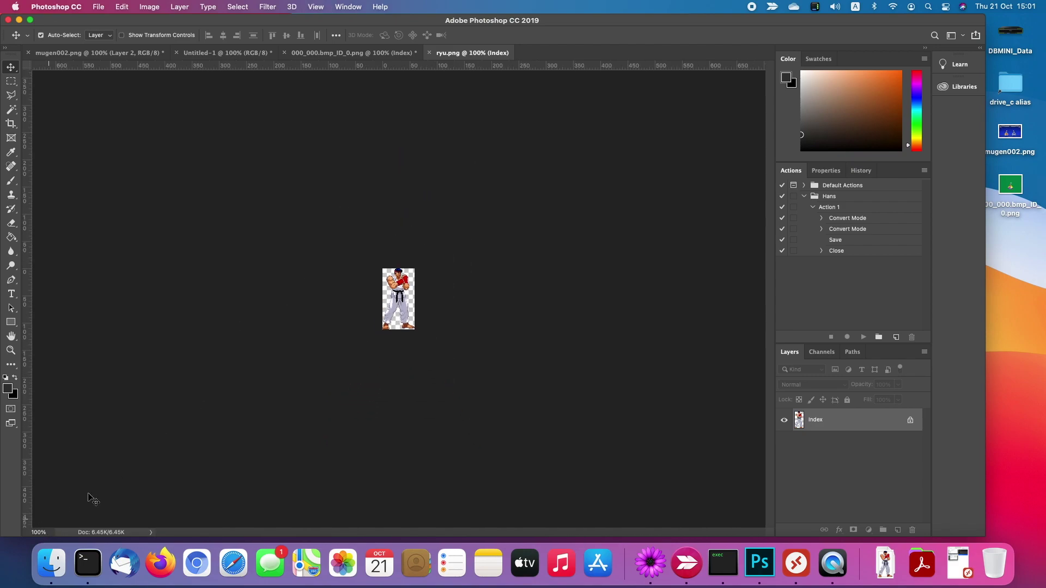
Compare the Ryu and Saber sprites, and paste Ryu into mugen002.png at ground level between the red and dark Sabers.
{"action": "left_click", "coordinate": [357, 49]}
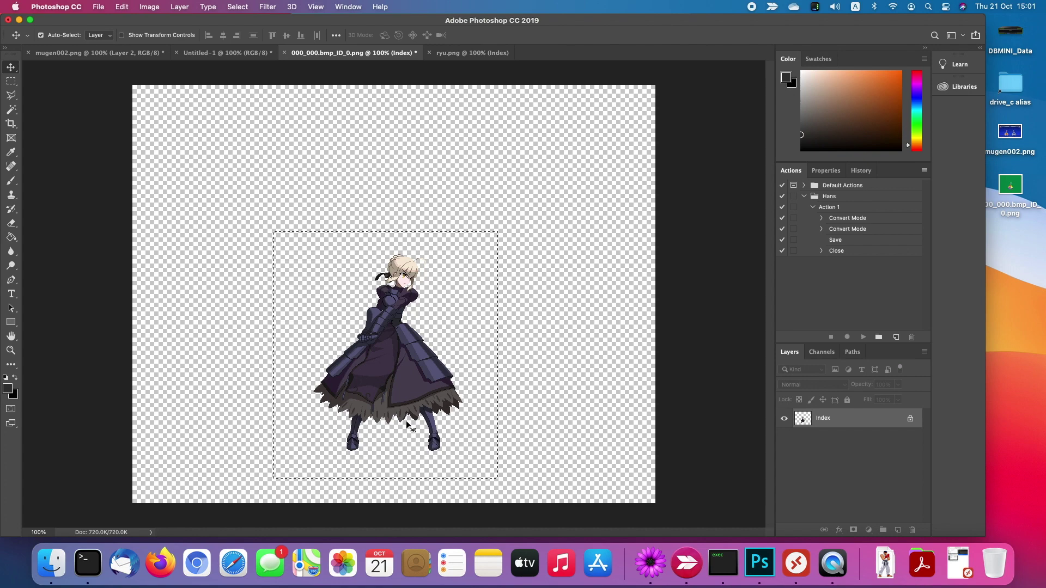
{"action": "left_click", "coordinate": [460, 52]}
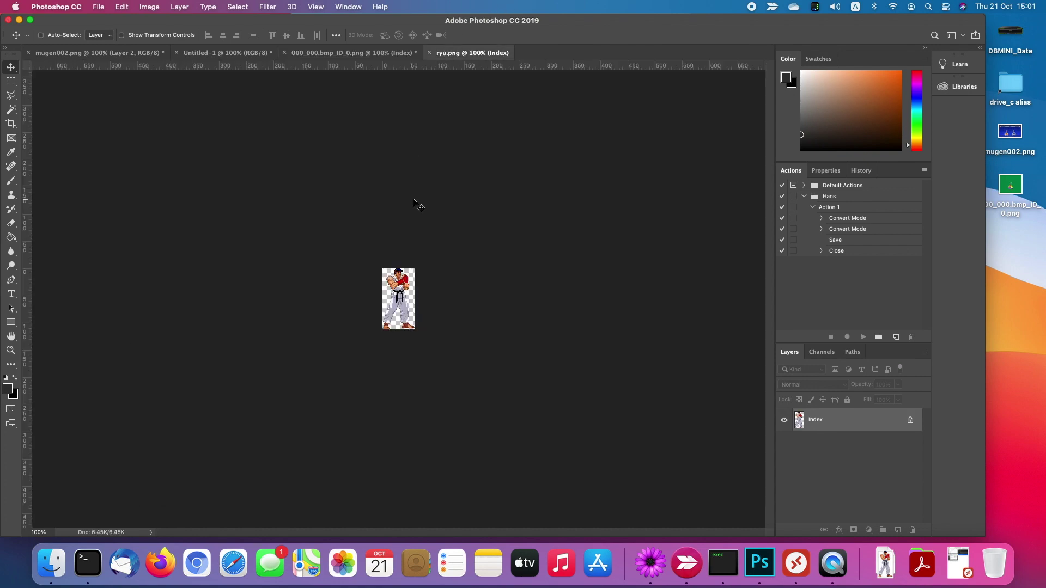
{"action": "left_click", "coordinate": [147, 57]}
{"action": "key", "text": "super+v"}
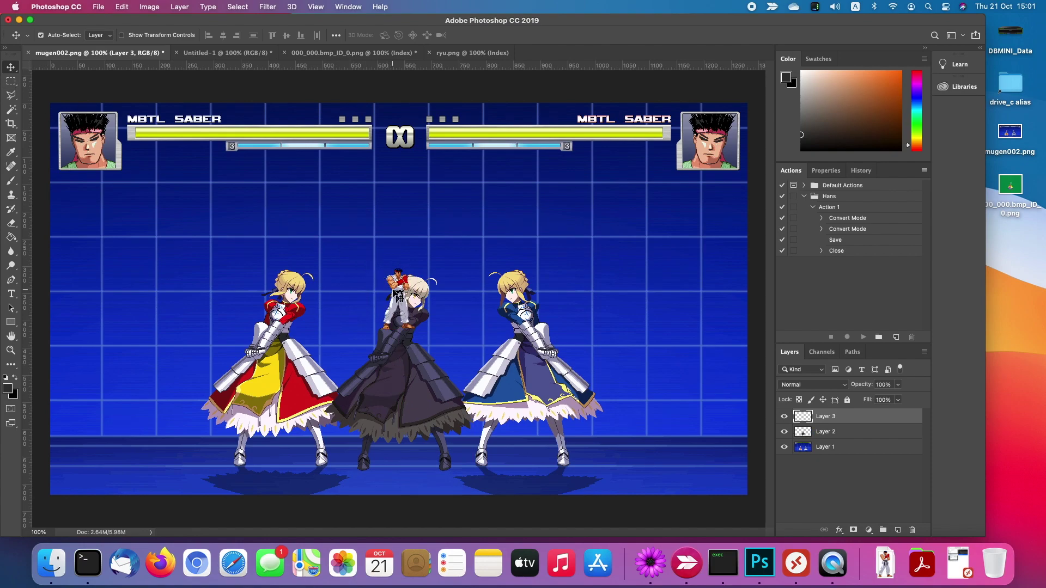
{"action": "left_click_drag", "start_coordinate": [393, 294], "coordinate": [344, 427]}
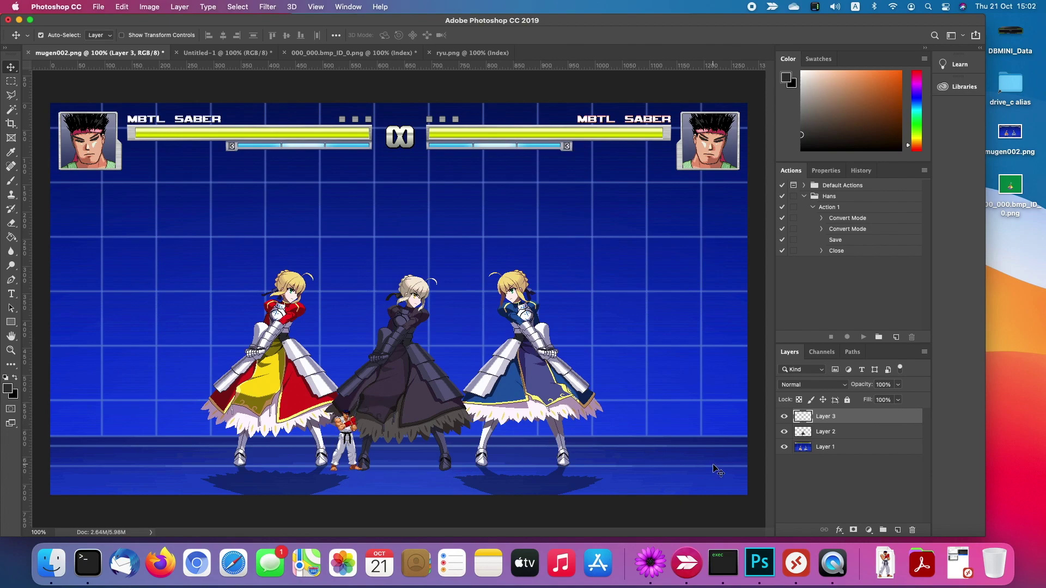
In Fighter Factory Studio, set Ryu's localcoord to 1280,720 with 320,240 kept as a trailing comment, and save the definition.
{"action": "key", "text": "ctrl+Left"}
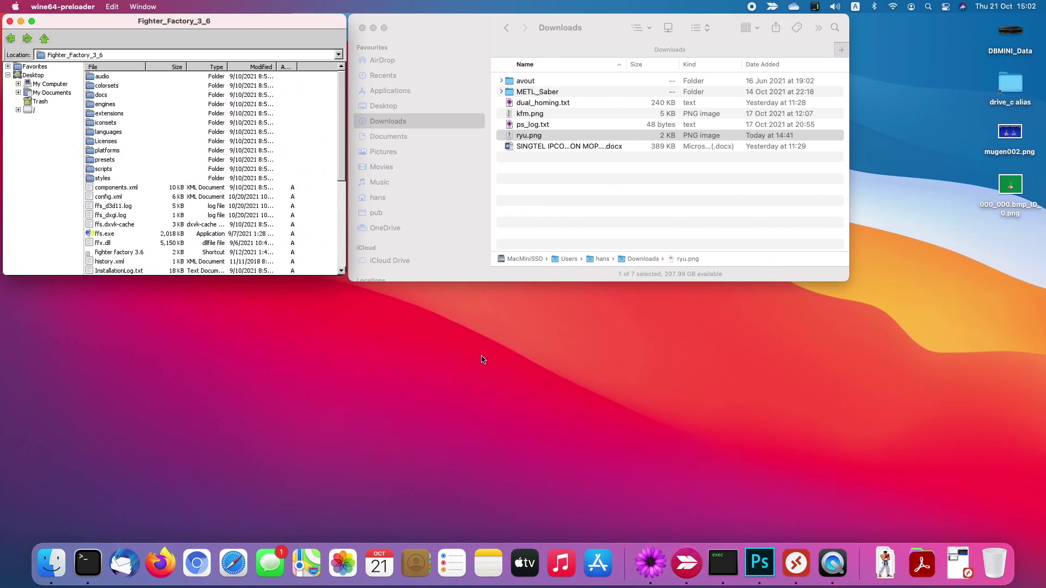
{"action": "key", "text": "ctrl+Right"}
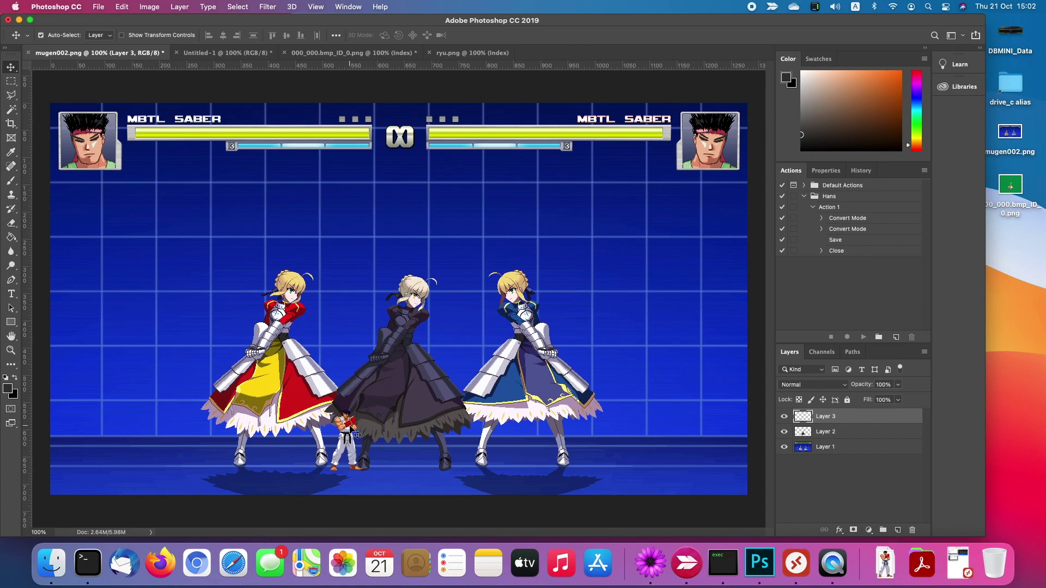
{"action": "key", "text": "ctrl+Right"}
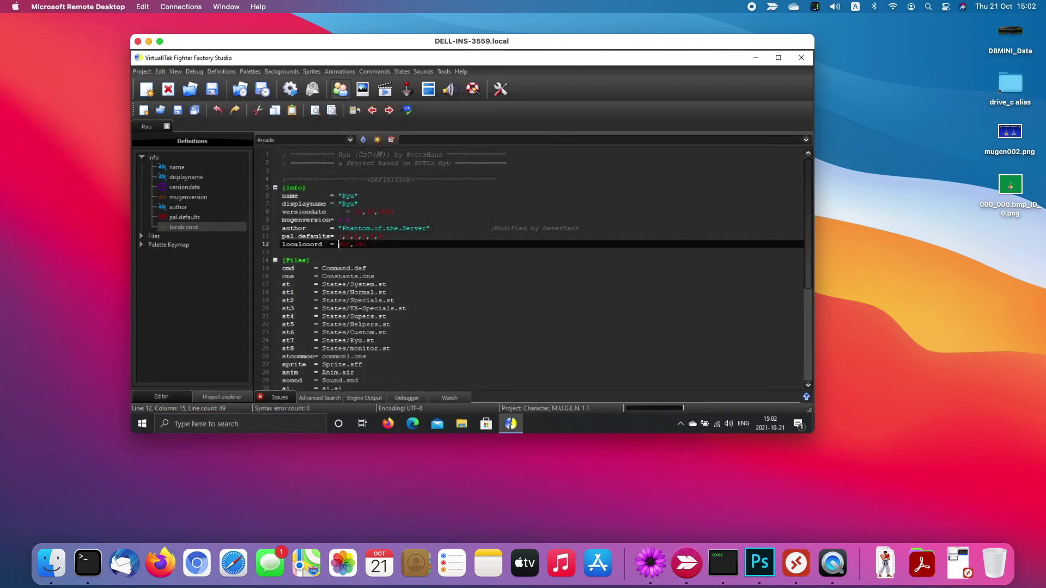
{"action": "key", "text": "shift+End"}
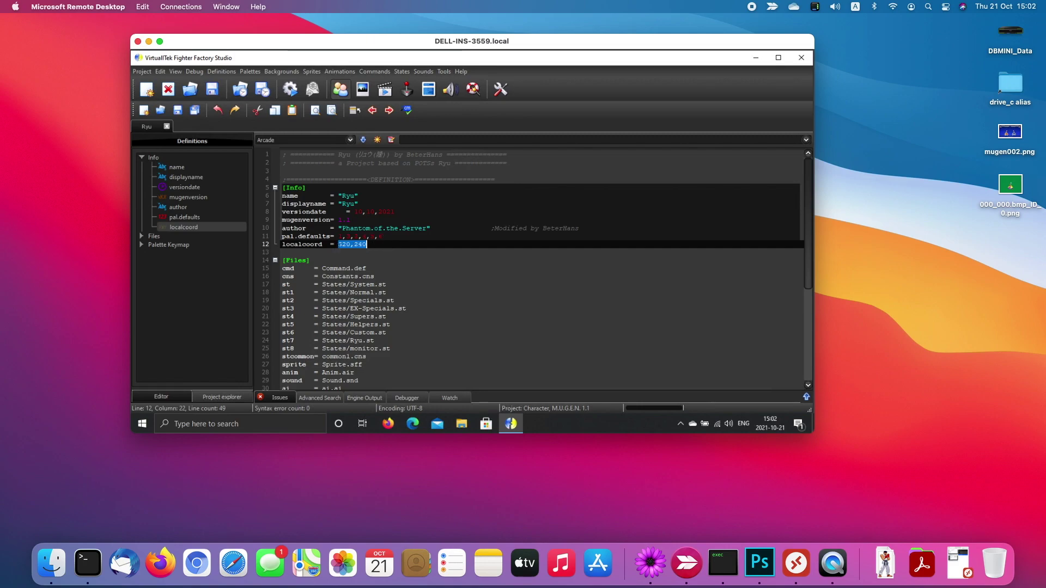
{"action": "key", "text": "Left"}
{"action": "type", "text": "1280,"}
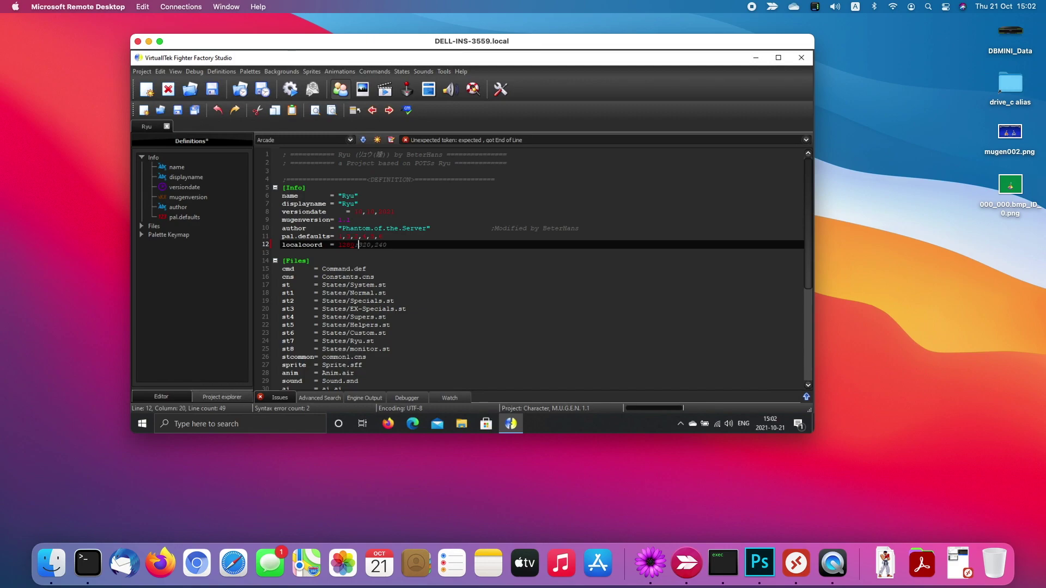
{"action": "type", "text": "720"}
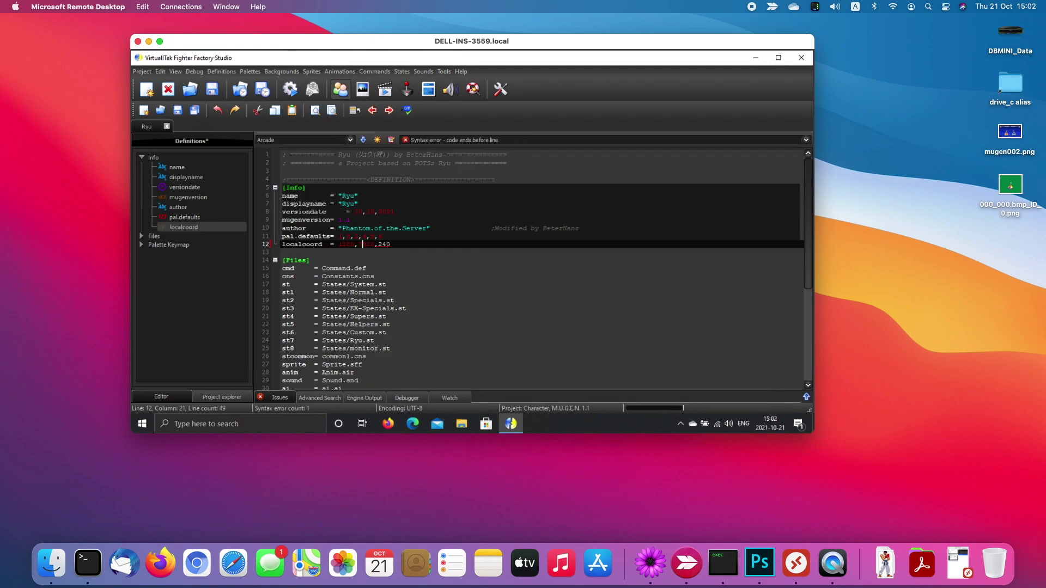
{"action": "type", "text": ";320"}
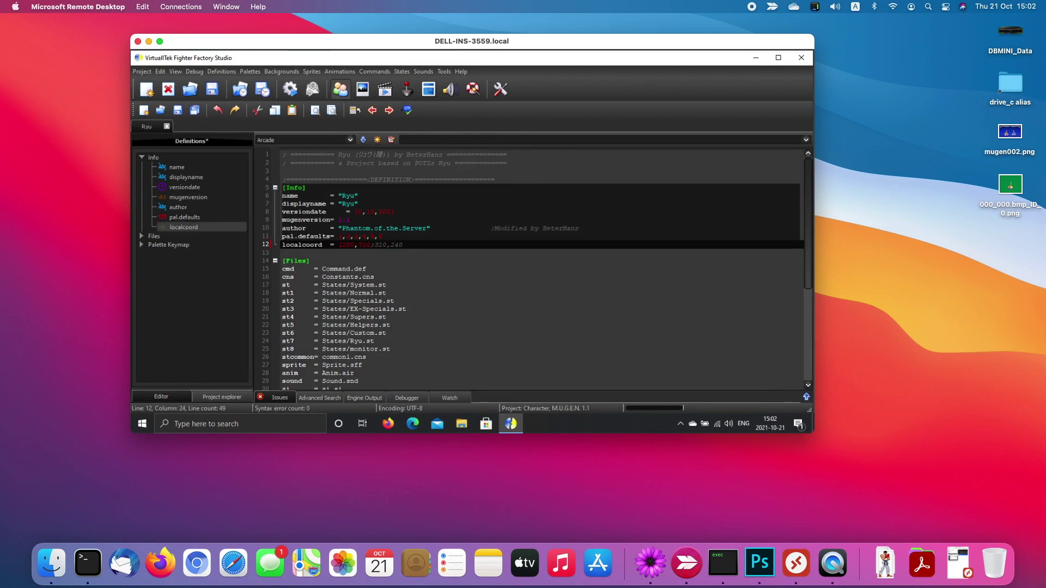
{"action": "left_click", "coordinate": [178, 111]}
Find MUGEN through the Windows search and launch it.
{"action": "left_click", "coordinate": [250, 425]}
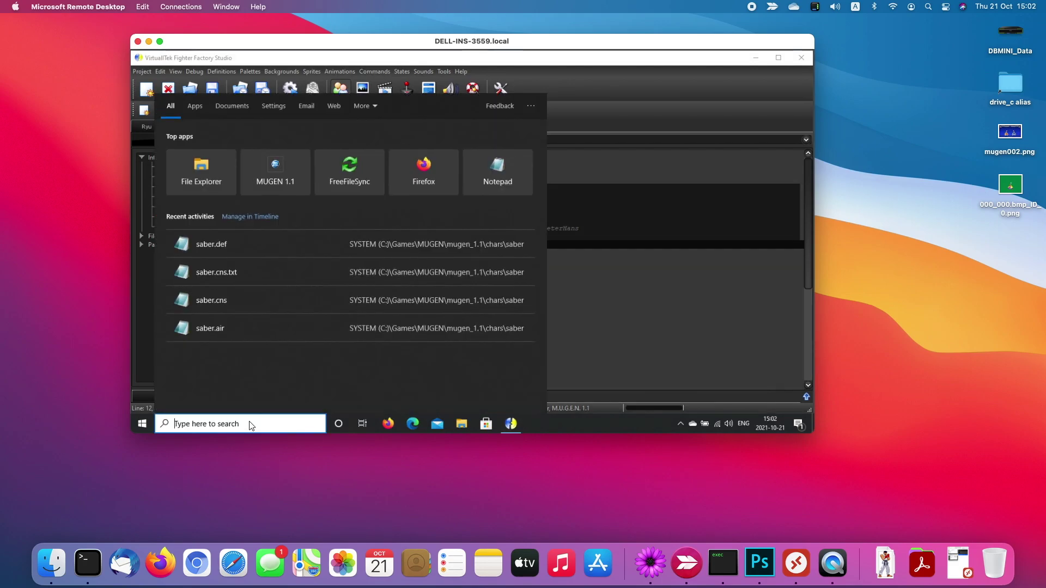
{"action": "type", "text": "mugen"}
{"action": "key", "text": "Return"}
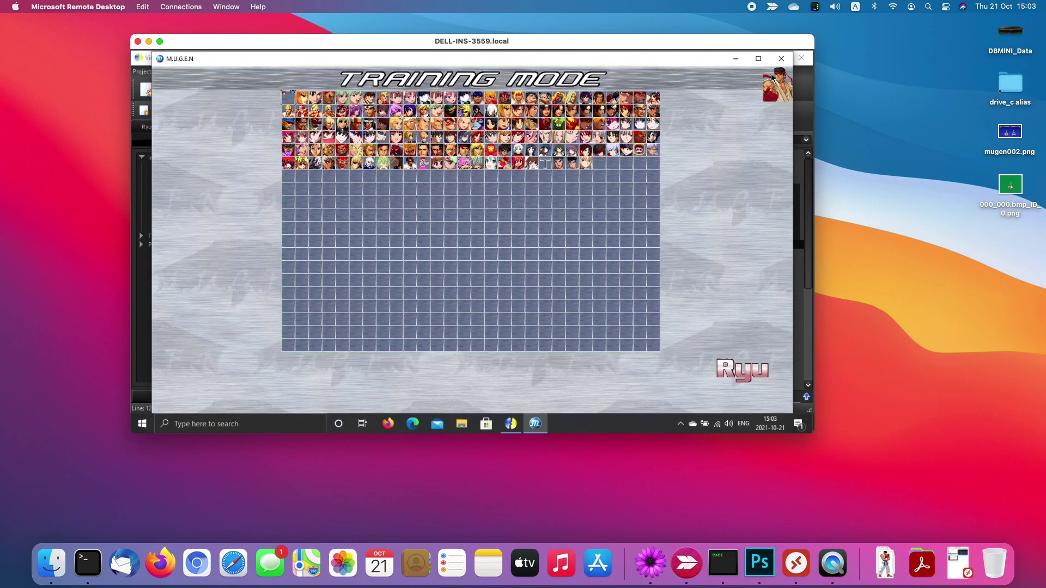
Choose MBTL Saber as the second character on the Training Mode roster.
{"action": "key", "text": "Left"}
{"action": "key", "text": "Left"}
{"action": "key", "text": "Left"}
{"action": "key", "text": "Left"}
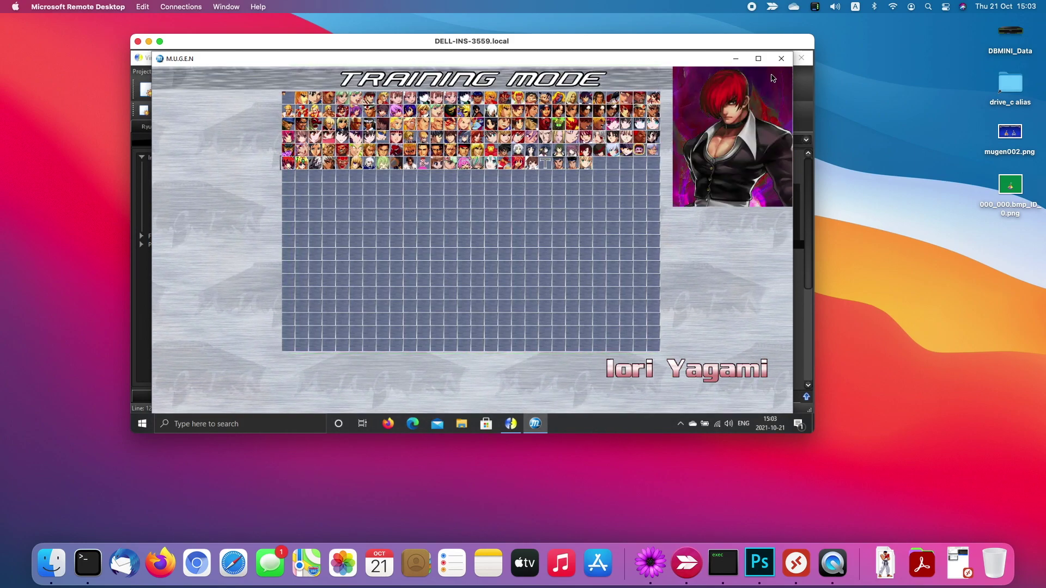
{"action": "key", "text": "Left"}
{"action": "key", "text": "Left"}
{"action": "key", "text": "Left"}
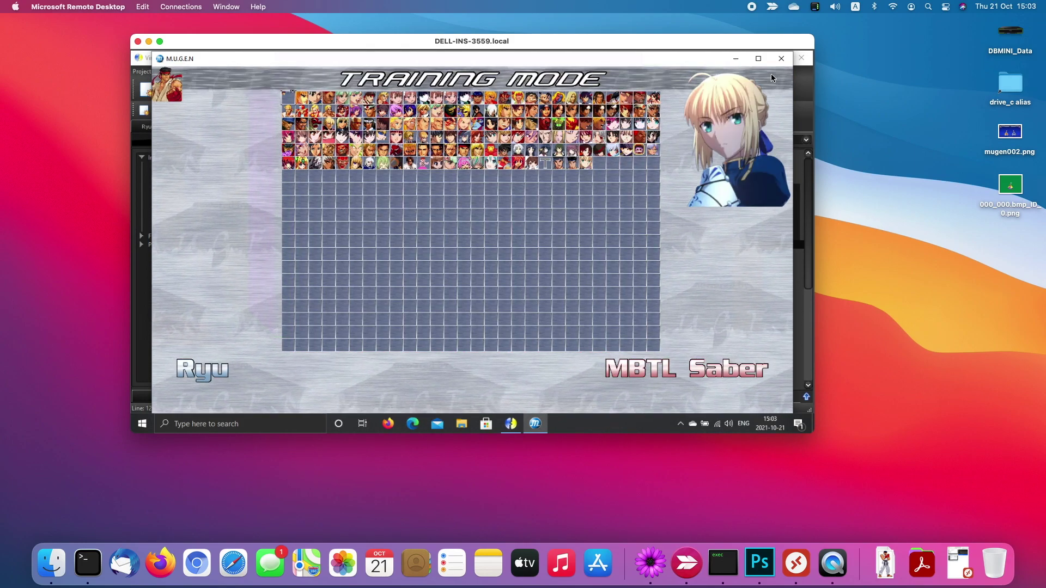
Start the training match, compare Ryu's size beside MBTL Saber with the mugen002.png mock-up in Photoshop, and leave the match.
{"action": "key", "text": "Left"}
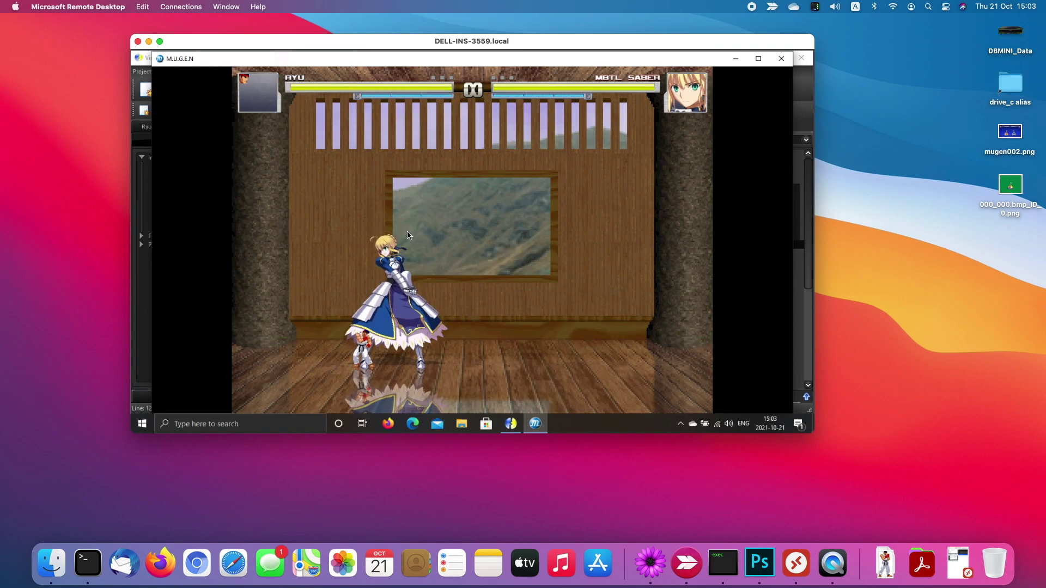
{"action": "key", "text": "ctrl+Left"}
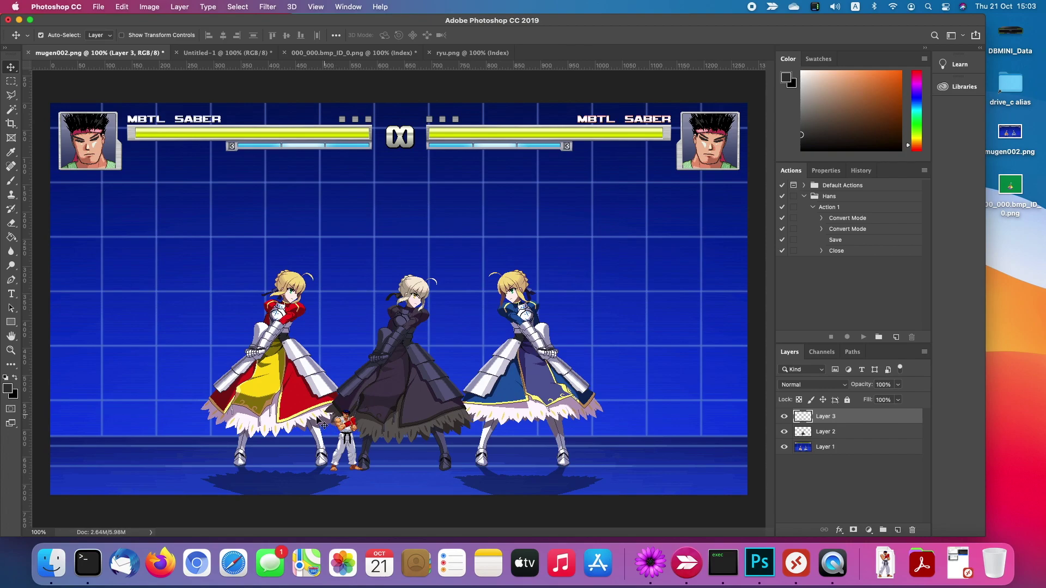
{"action": "key", "text": "ctrl+Right"}
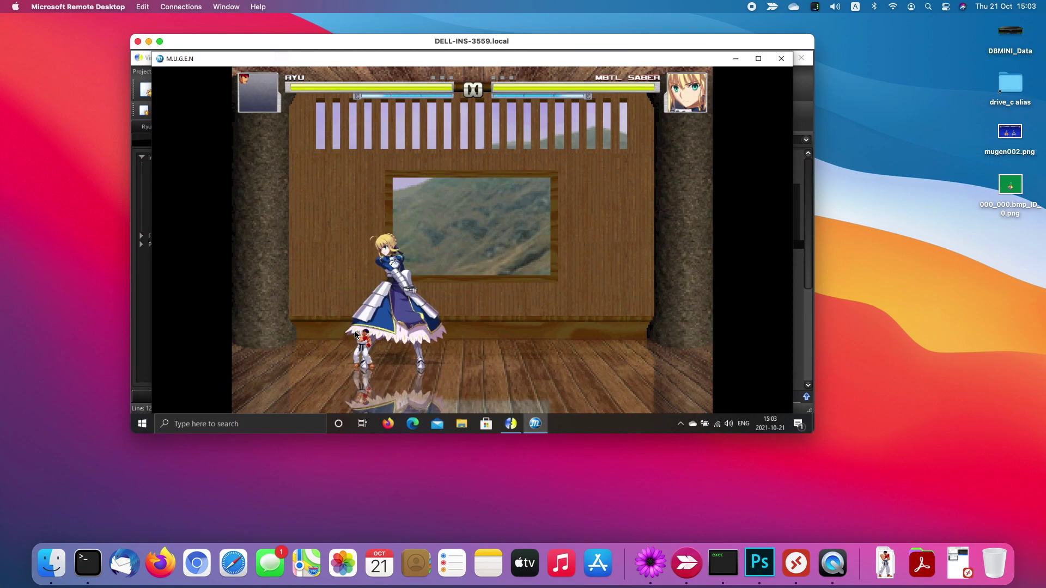
{"action": "key", "text": "ctrl+Left"}
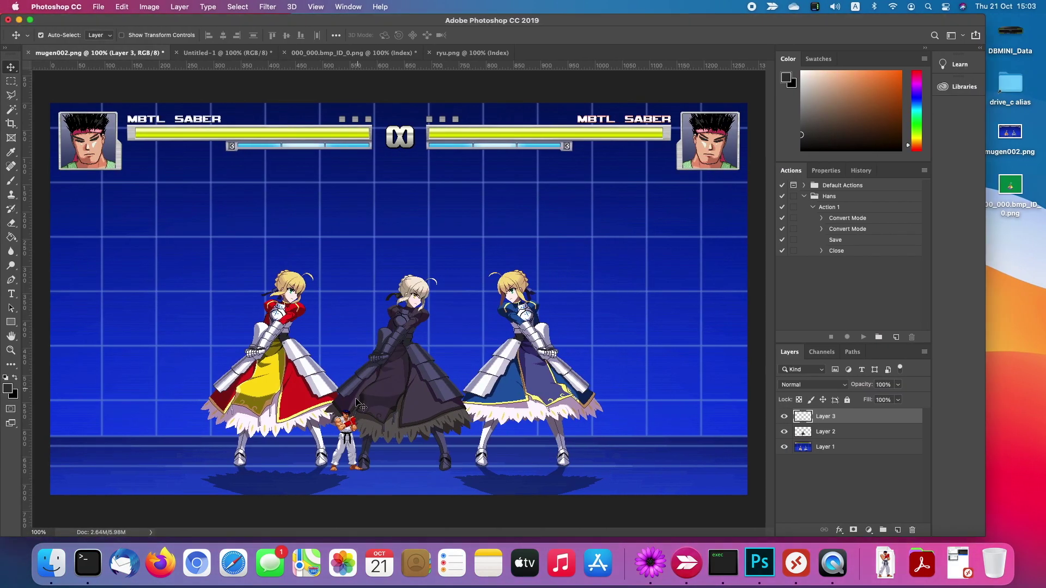
{"action": "key", "text": "ctrl+Right"}
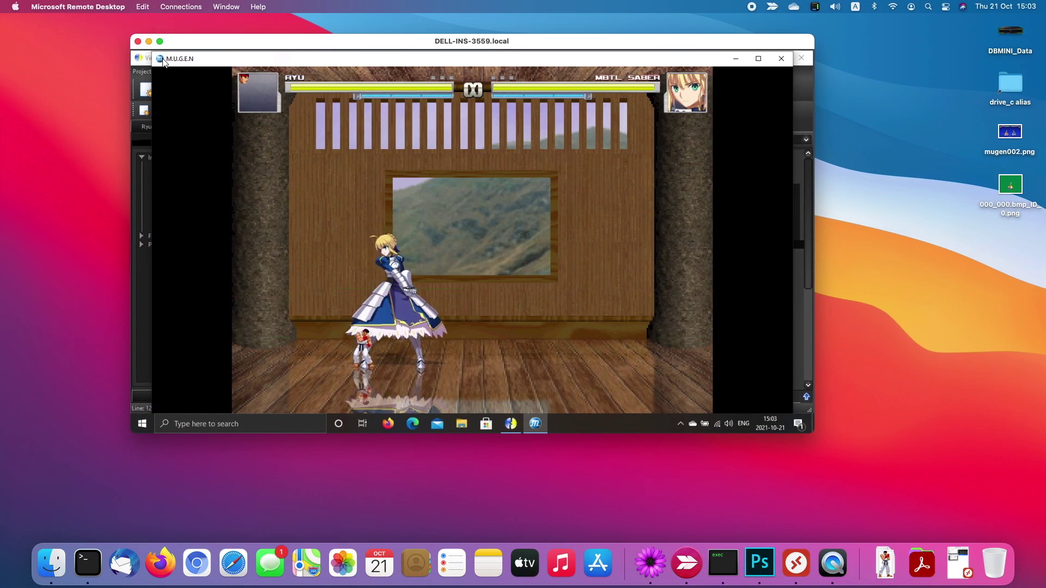
{"action": "key", "text": "Escape"}
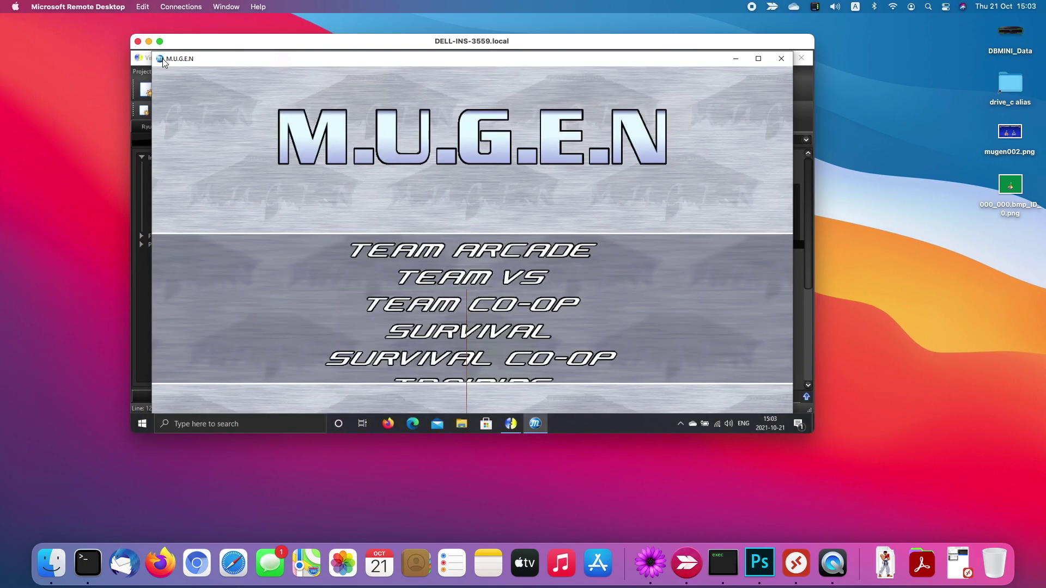
In Photoshop, copy the dark Saber from 000_000.bmp_ID_0.png into Untitled-1 and place her feet at the canvas's bottom edge.
{"action": "key", "text": "ctrl+Left"}
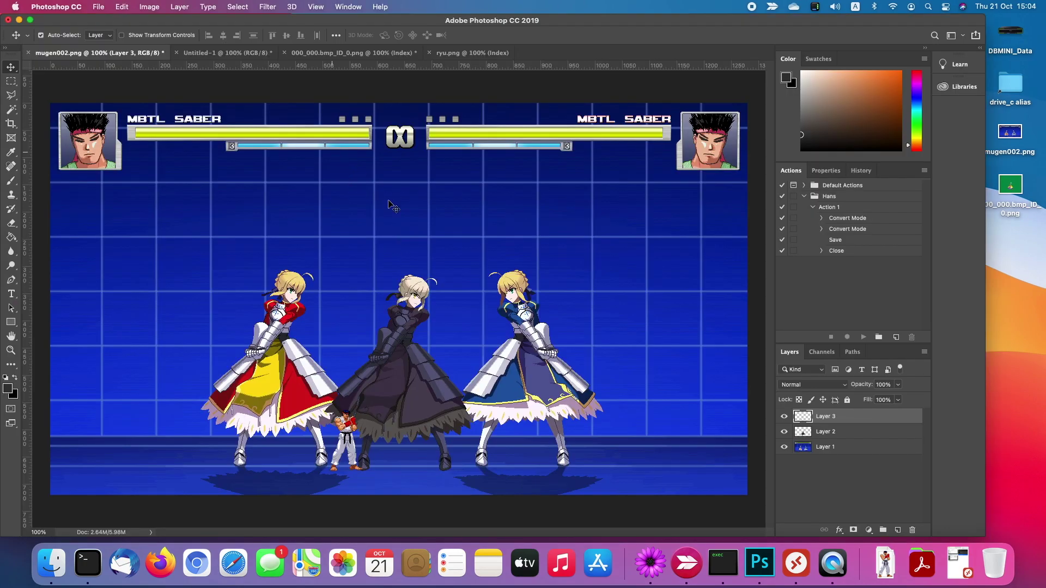
{"action": "left_click", "coordinate": [349, 53]}
{"action": "left_click", "coordinate": [217, 53]}
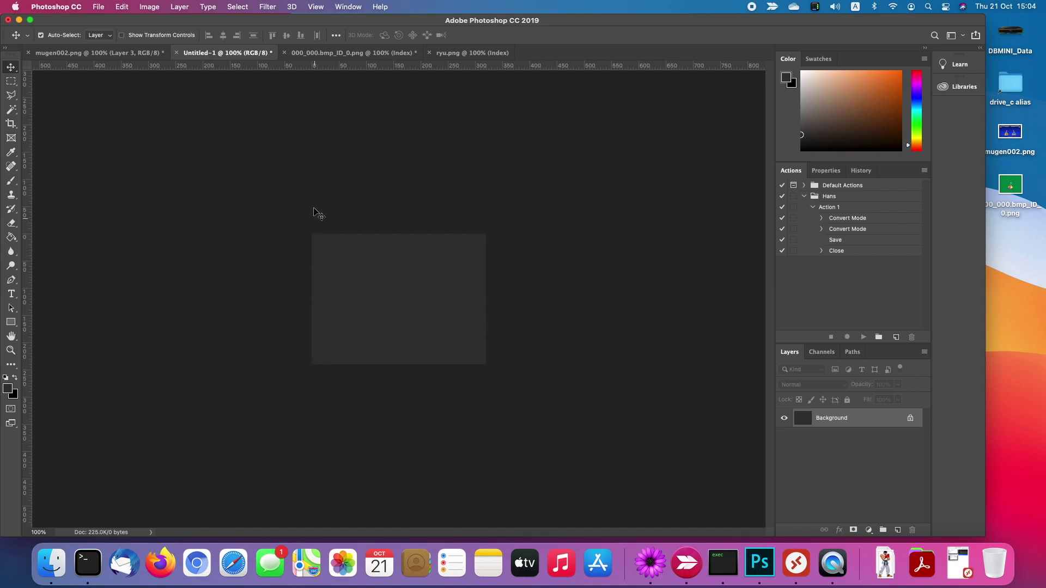
{"action": "left_click", "coordinate": [455, 53]}
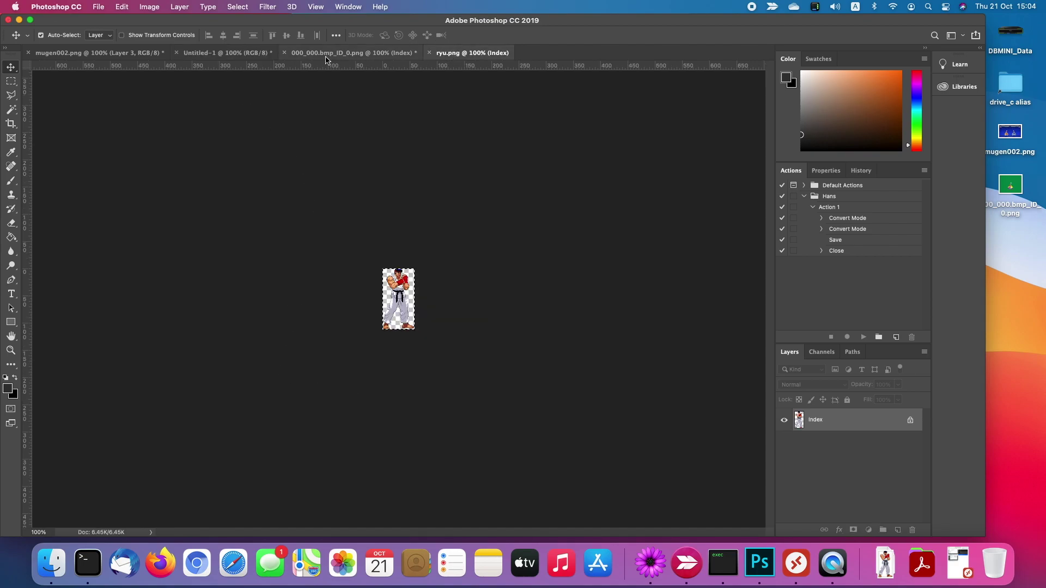
{"action": "left_click", "coordinate": [387, 53]}
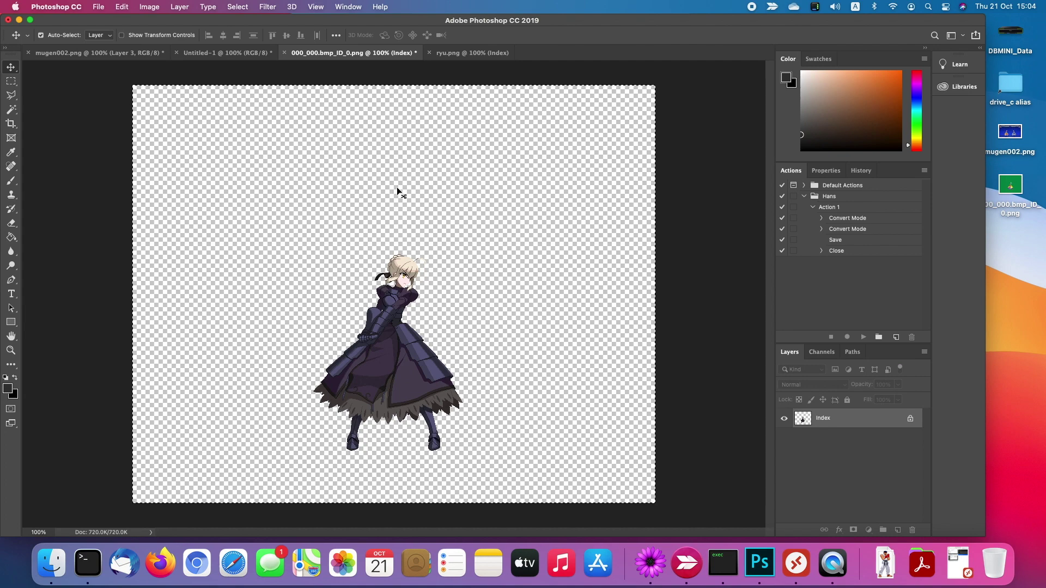
{"action": "left_click_drag", "start_coordinate": [389, 185], "coordinate": [451, 225]}
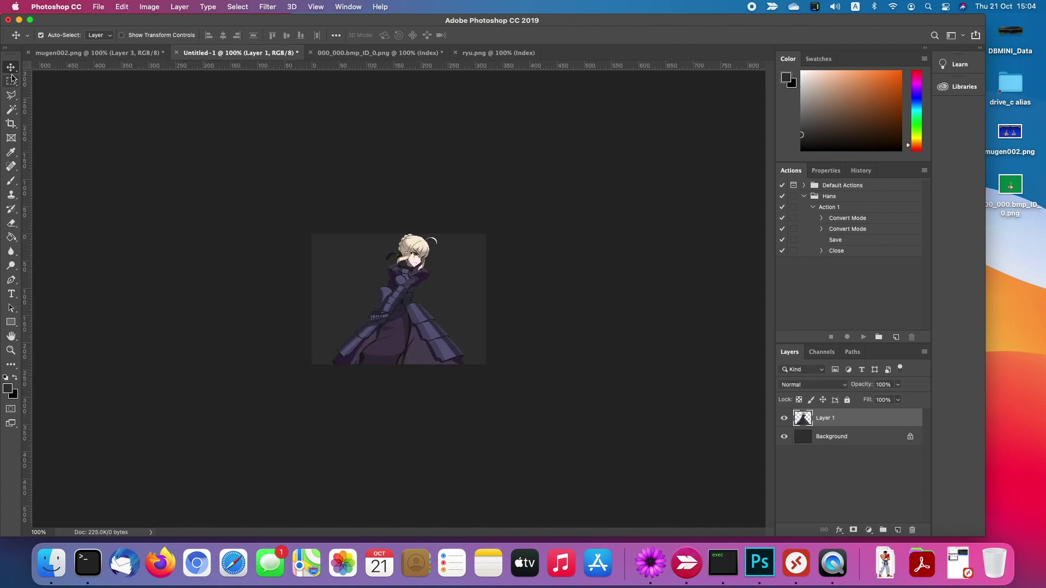
{"action": "left_click_drag", "start_coordinate": [401, 318], "coordinate": [397, 254]}
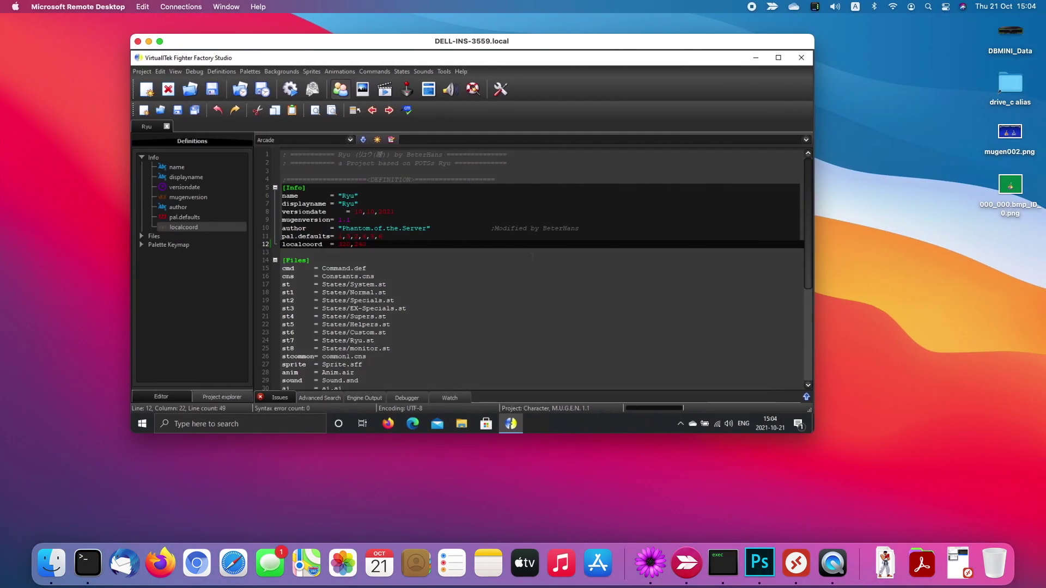
In Fighter Factory Studio, replace the open Ryu project with Saber and comment out Saber's localcoord line.
{"action": "left_click", "coordinate": [168, 88]}
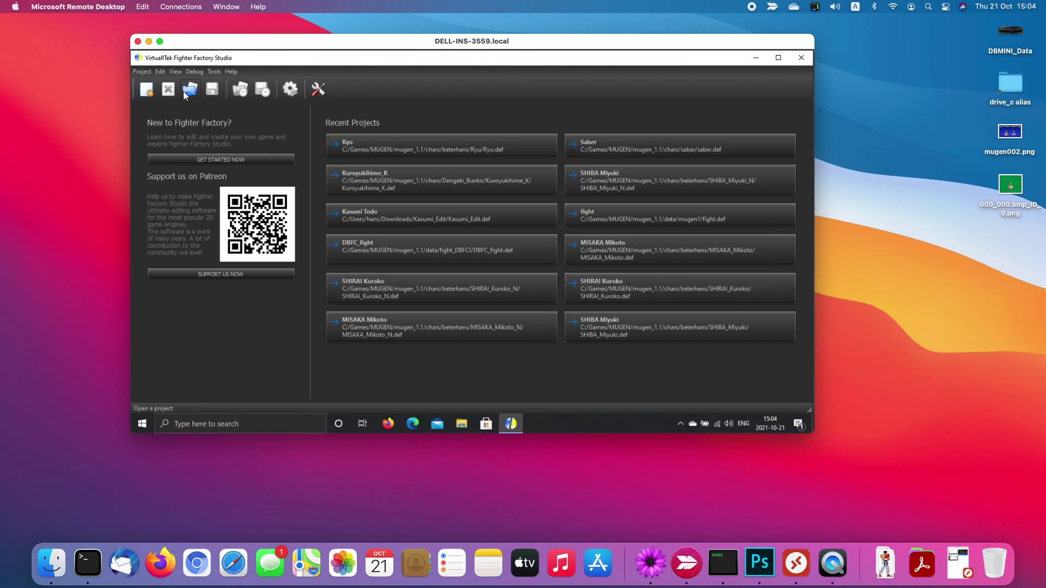
{"action": "left_click", "coordinate": [590, 149]}
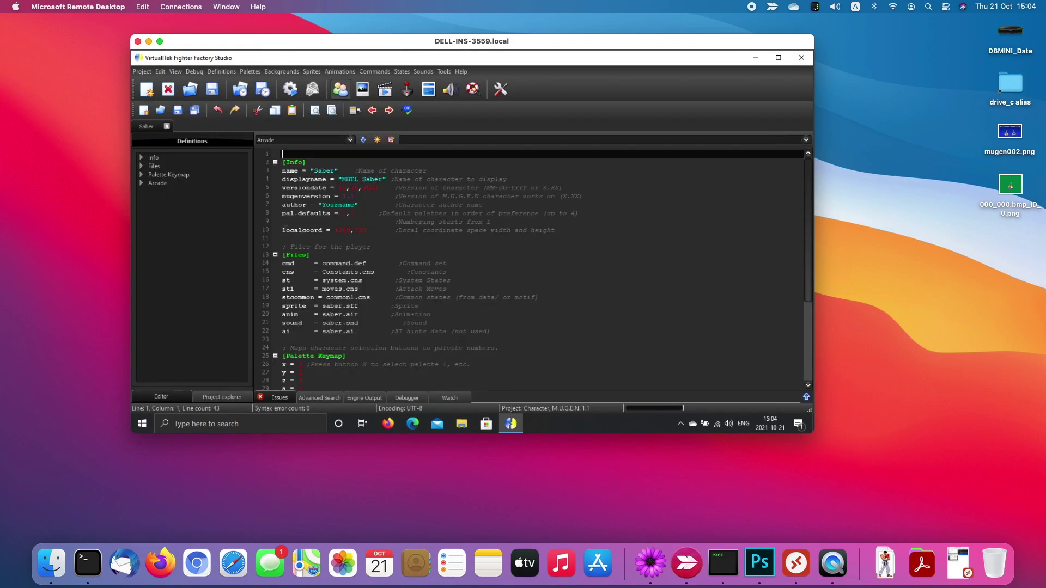
{"action": "left_click", "coordinate": [282, 230]}
{"action": "type", "text": ";"}
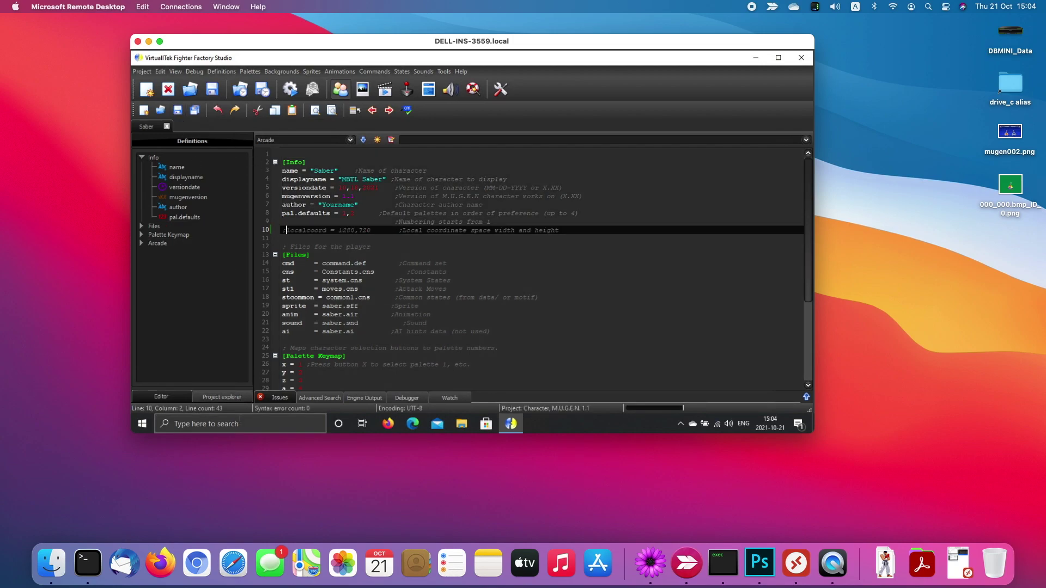
Launch MUGEN and start a Training Mode match between MBTL Saber and Ryu.
{"action": "left_click", "coordinate": [240, 423]}
{"action": "type", "text": "mugen"}
{"action": "key", "text": "Return"}
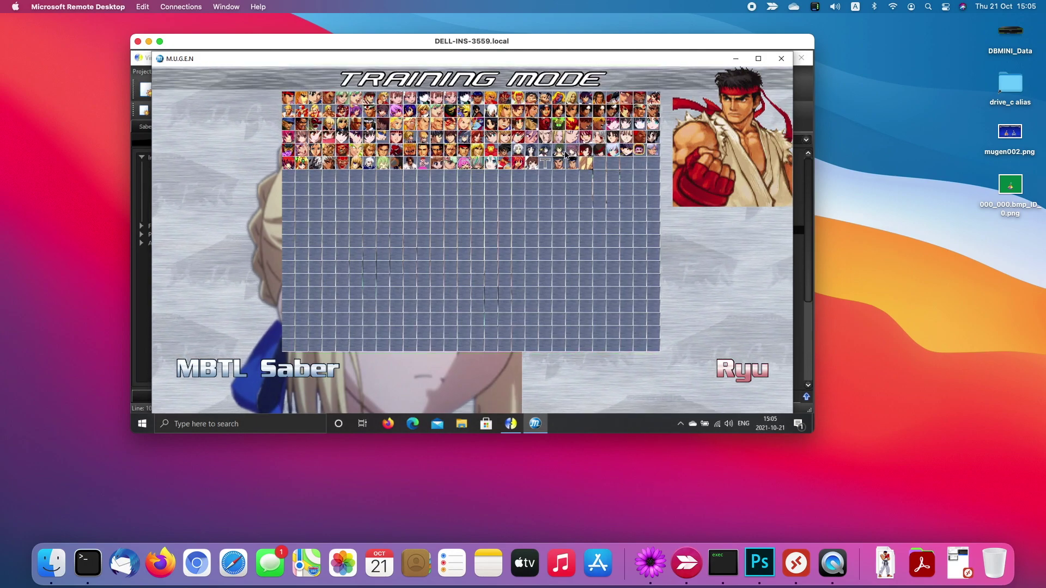
{"action": "key", "text": "Return"}
{"action": "key", "text": "Left"}
{"action": "key", "text": "Left"}
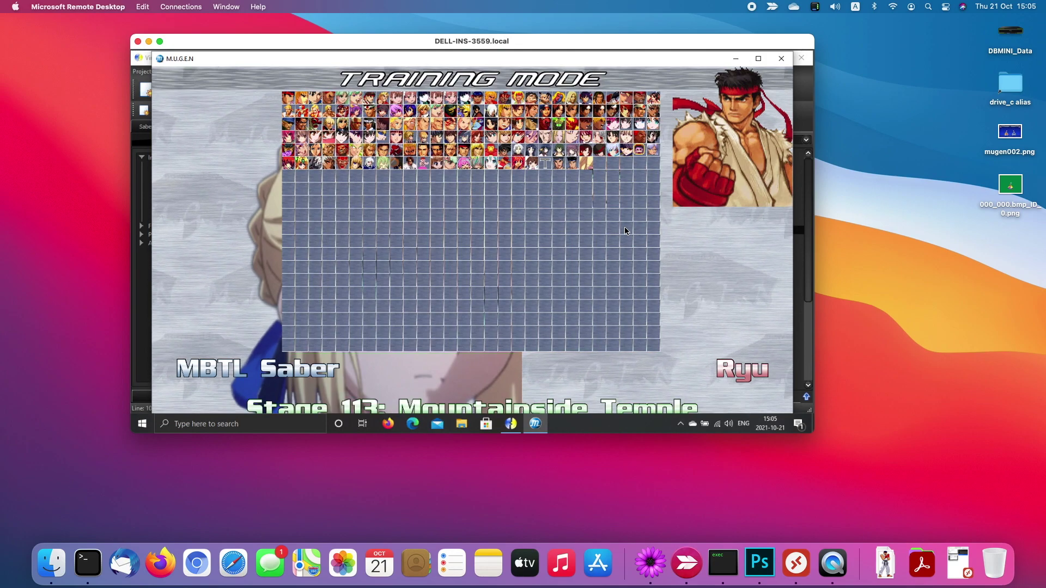
{"action": "key", "text": "Right"}
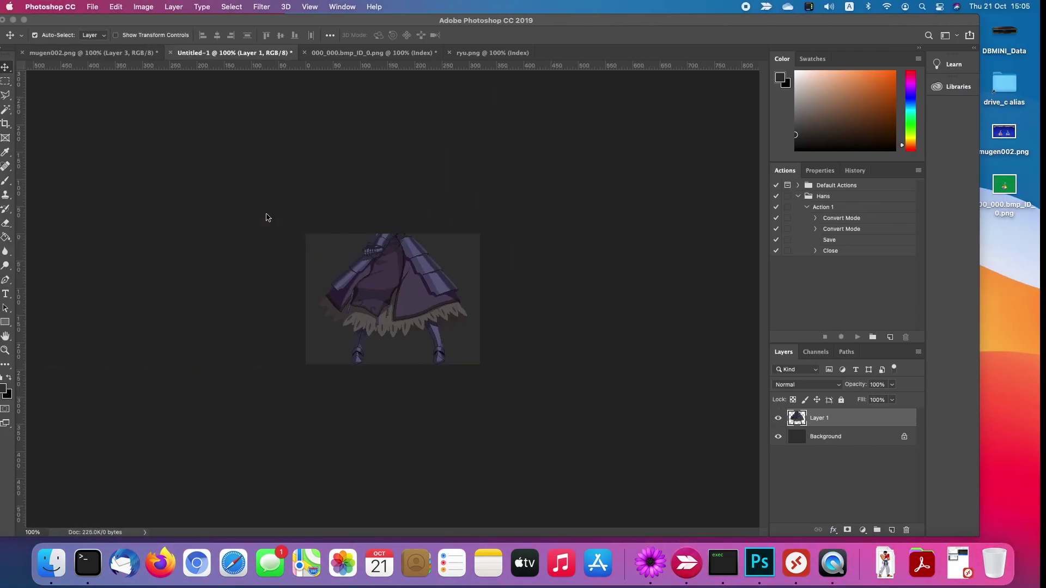
In Photoshop, copy Ryu from ryu.png into Untitled-1 and stand him beside the dark Saber's left-hand foot.
{"action": "left_click", "coordinate": [493, 53]}
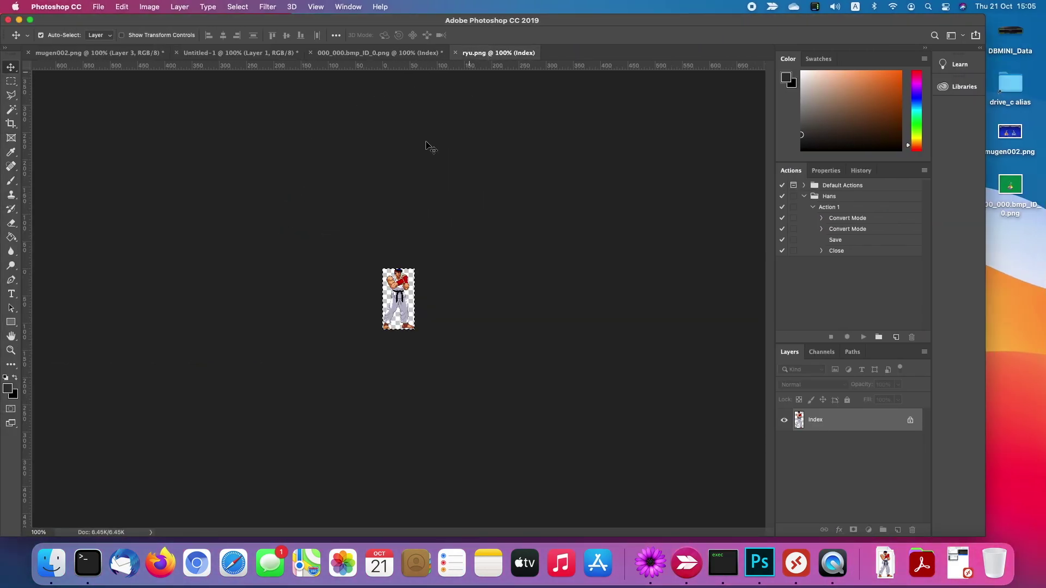
{"action": "key", "text": "super+d"}
{"action": "left_click_drag", "start_coordinate": [228, 64], "coordinate": [342, 339]}
Compare the character sizes in the MUGEN match with the Untitled-1 mock-up in Photoshop.
{"action": "key", "text": "ctrl+Right"}
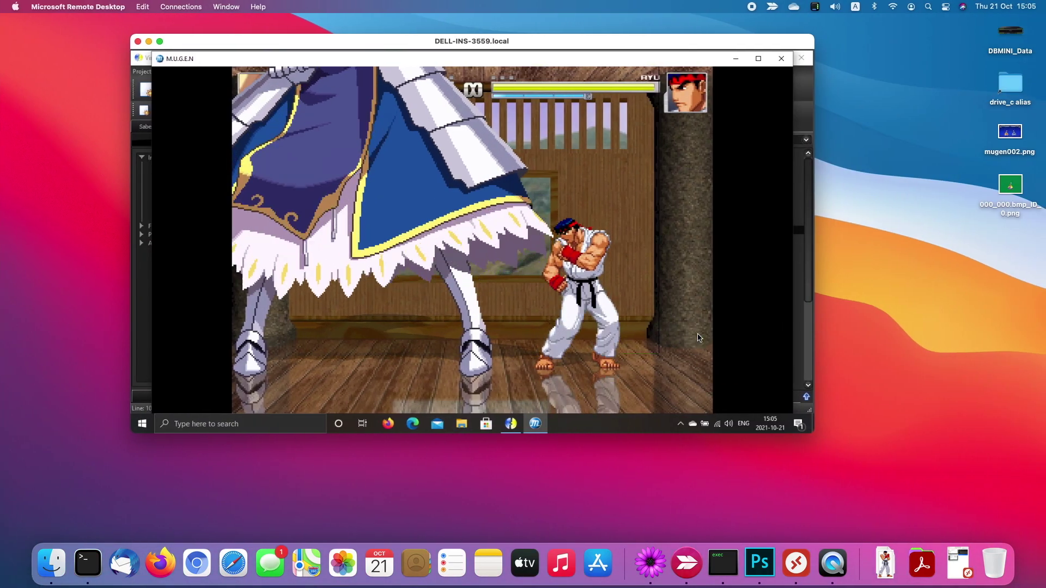
{"action": "key", "text": "ctrl+Left"}
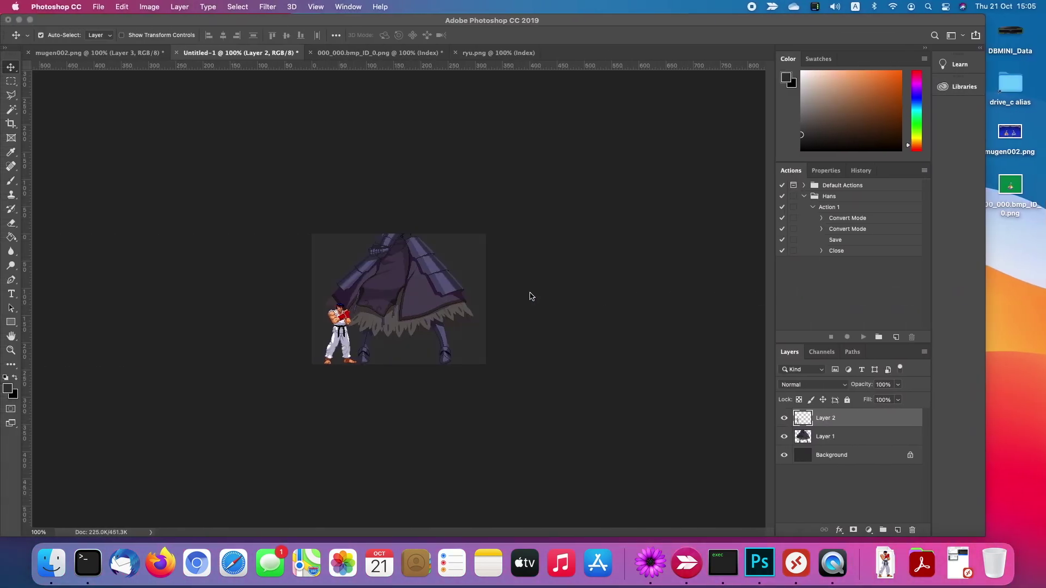
{"action": "key", "text": "ctrl+Right"}
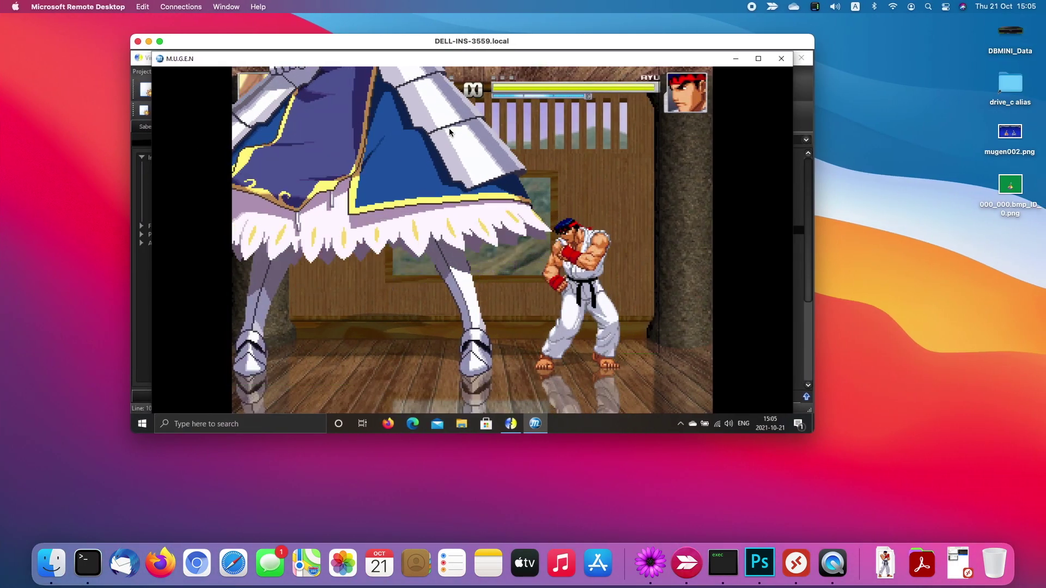
{"action": "key", "text": "ctrl+Left"}
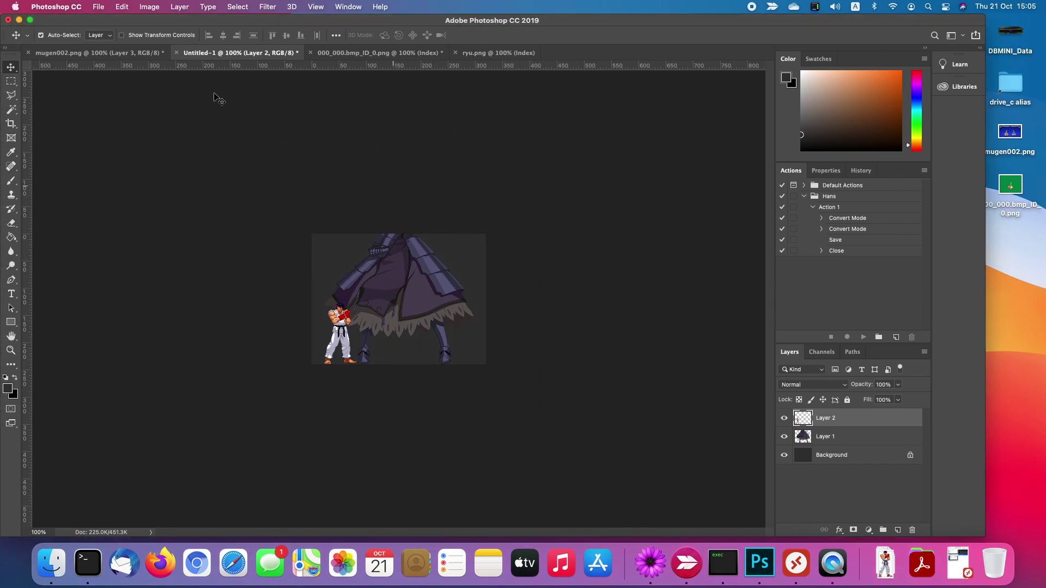
Compare the mugen002.png and Untitled-1 mock-ups to see how canvas size affects Saber and Ryu.
{"action": "left_click", "coordinate": [127, 53]}
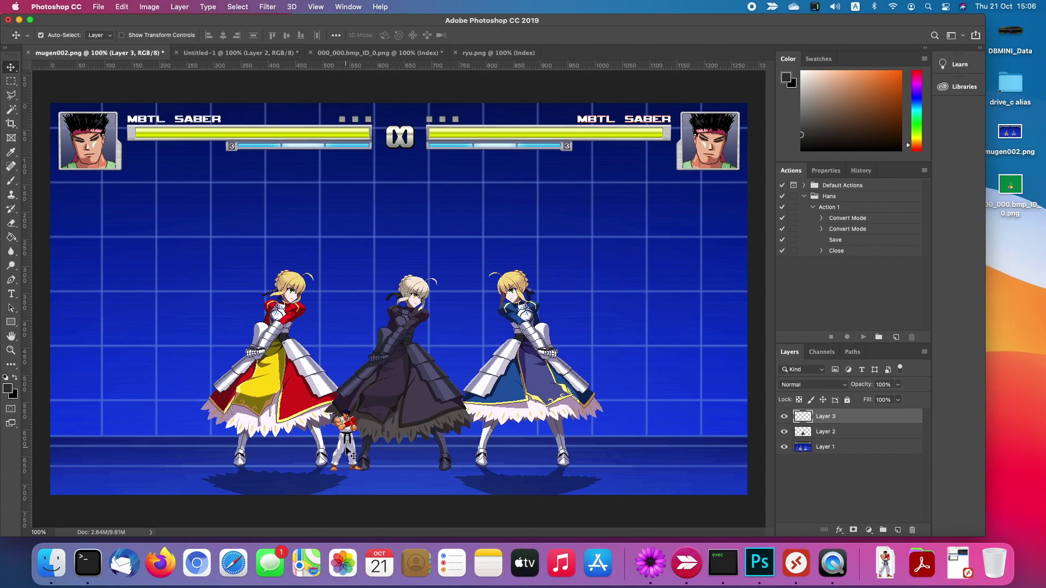
{"action": "left_click", "coordinate": [267, 54]}
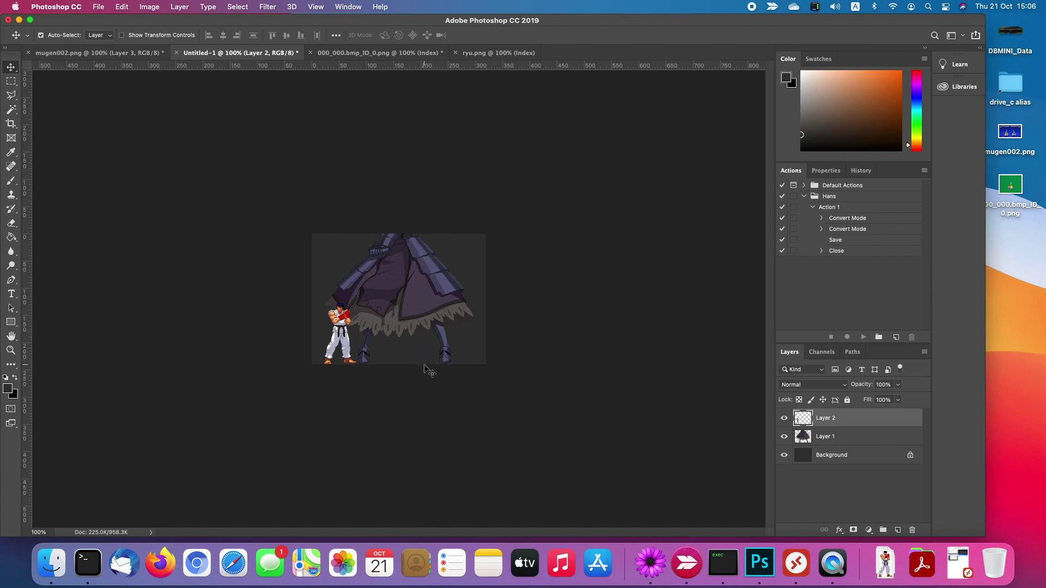
{"action": "left_click", "coordinate": [115, 55]}
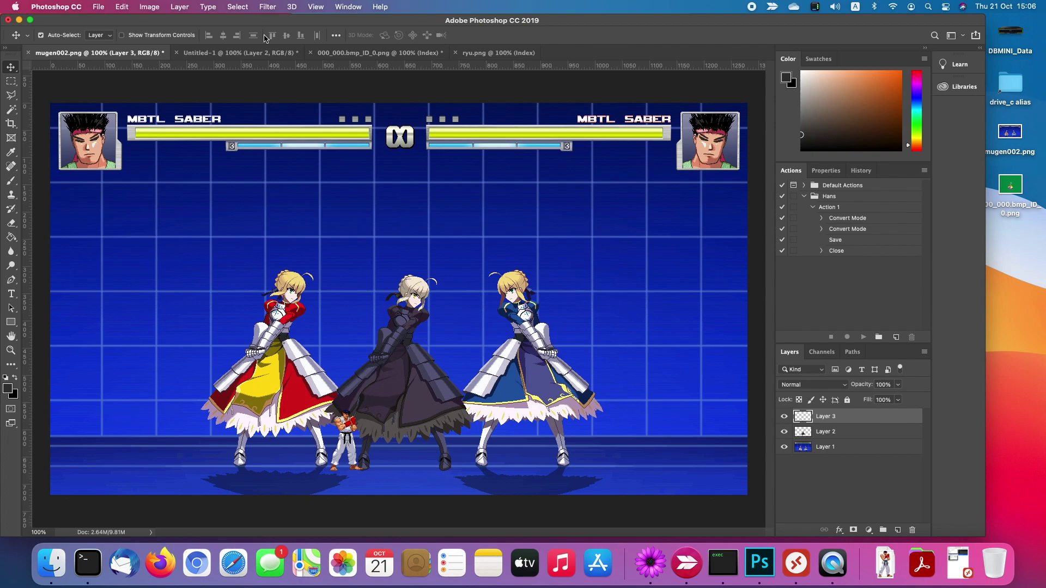
{"action": "left_click", "coordinate": [239, 53]}
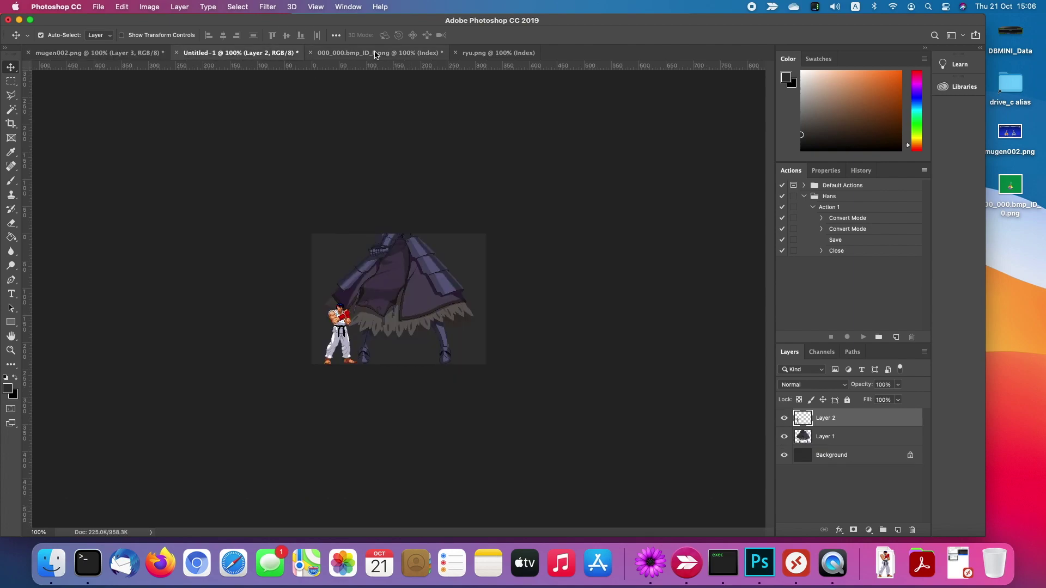
{"action": "key", "text": "ctrl+shift+Tab"}
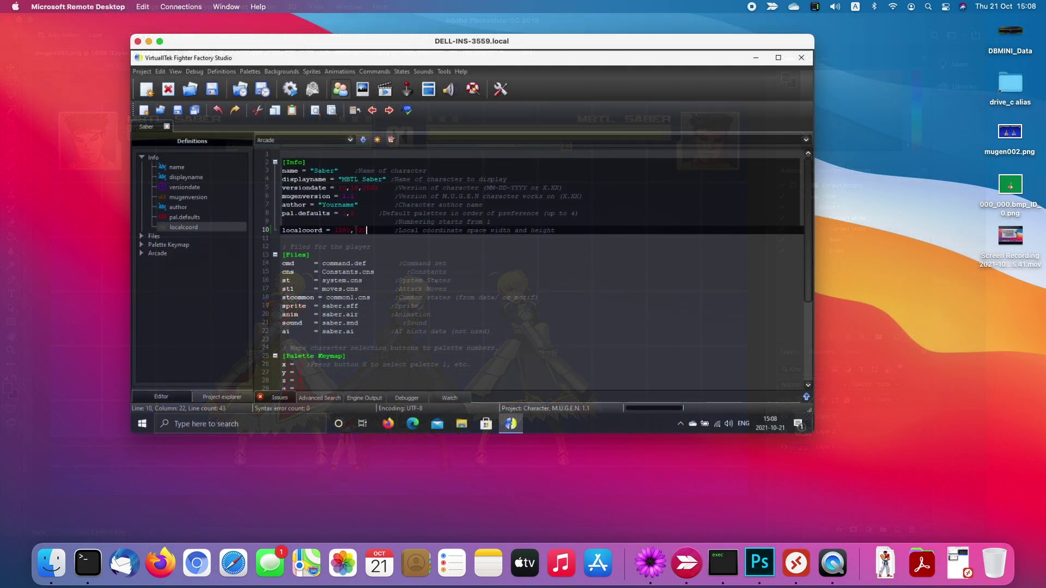
In Fighter Factory Studio, examine the 1280,720 localcoord value in Saber's definition and open her sprites.
{"action": "left_click_drag", "start_coordinate": [367, 230], "coordinate": [281, 230]}
{"action": "left_click", "coordinate": [342, 230]}
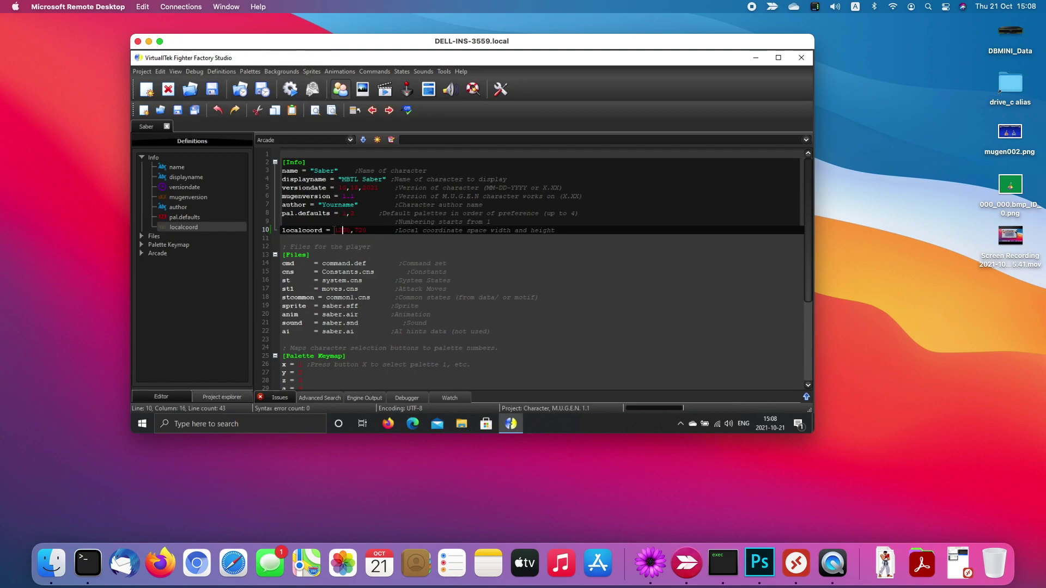
{"action": "left_click_drag", "start_coordinate": [333, 230], "coordinate": [370, 230]}
{"action": "left_click", "coordinate": [371, 230]}
{"action": "left_click_drag", "start_coordinate": [335, 230], "coordinate": [370, 231]}
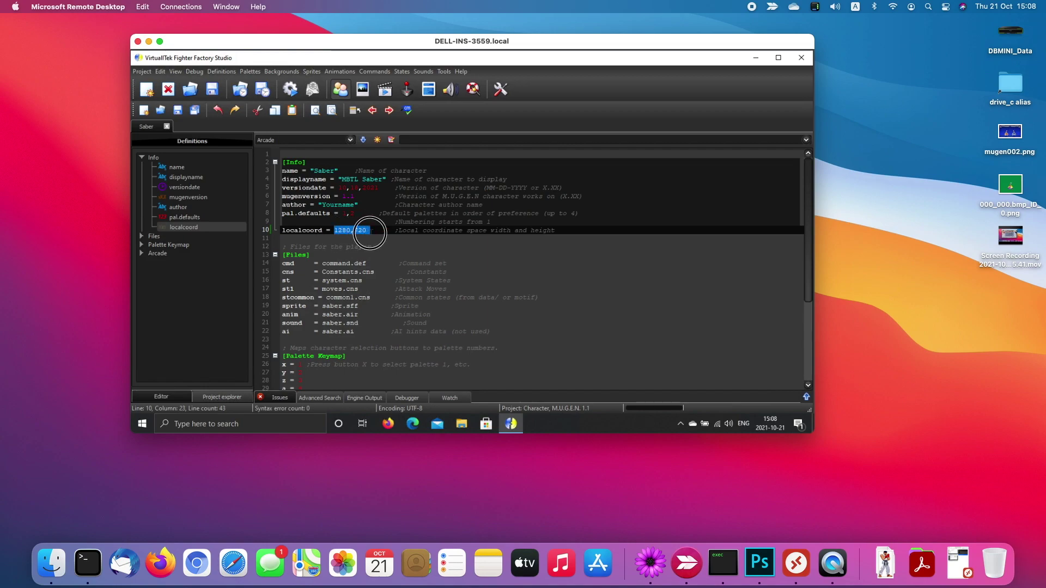
{"action": "left_click", "coordinate": [346, 234]}
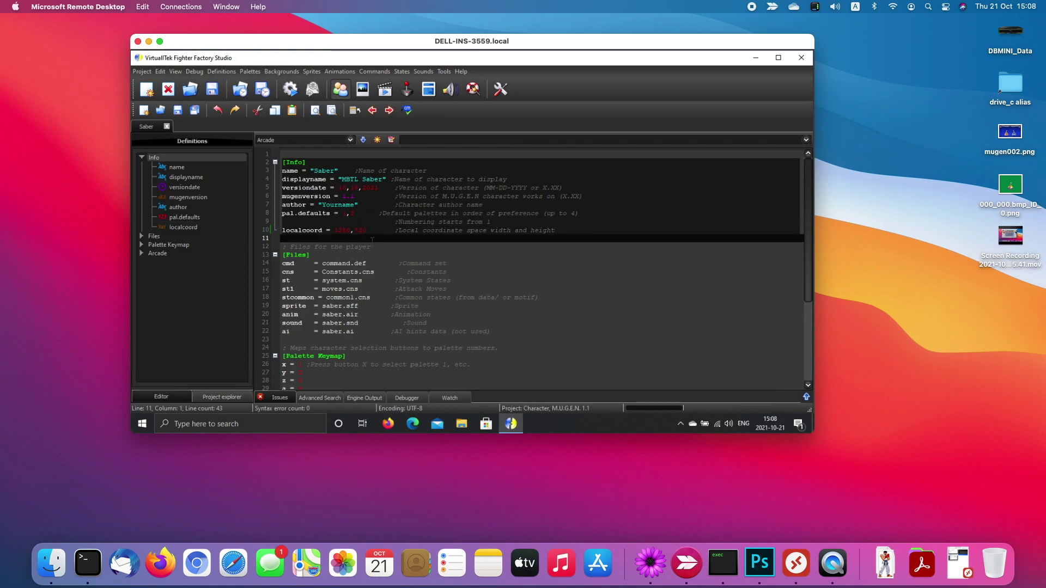
{"action": "left_click_drag", "start_coordinate": [334, 230], "coordinate": [370, 230]}
{"action": "left_click", "coordinate": [371, 229]}
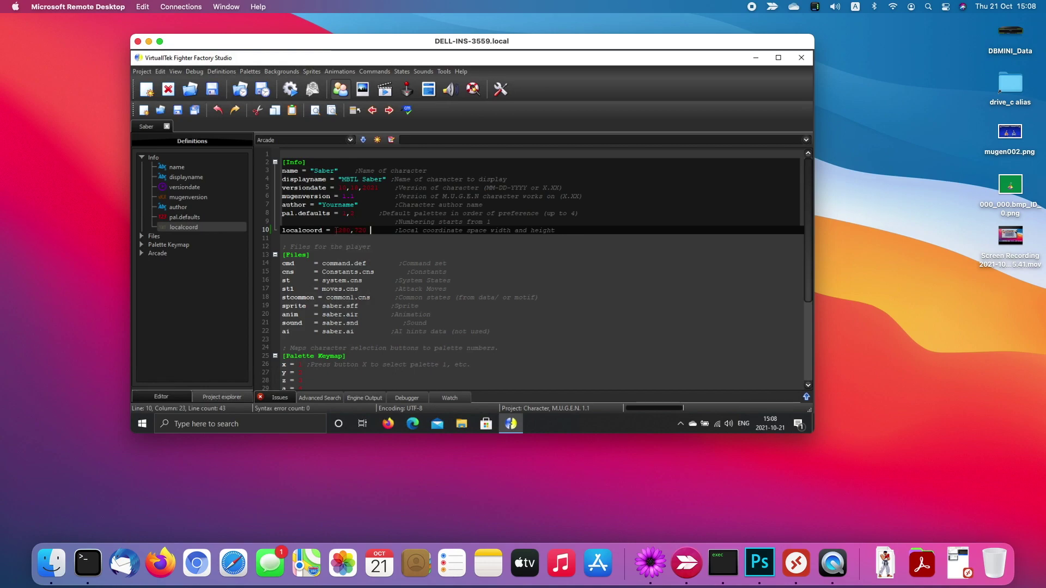
{"action": "left_click_drag", "start_coordinate": [334, 230], "coordinate": [367, 230]}
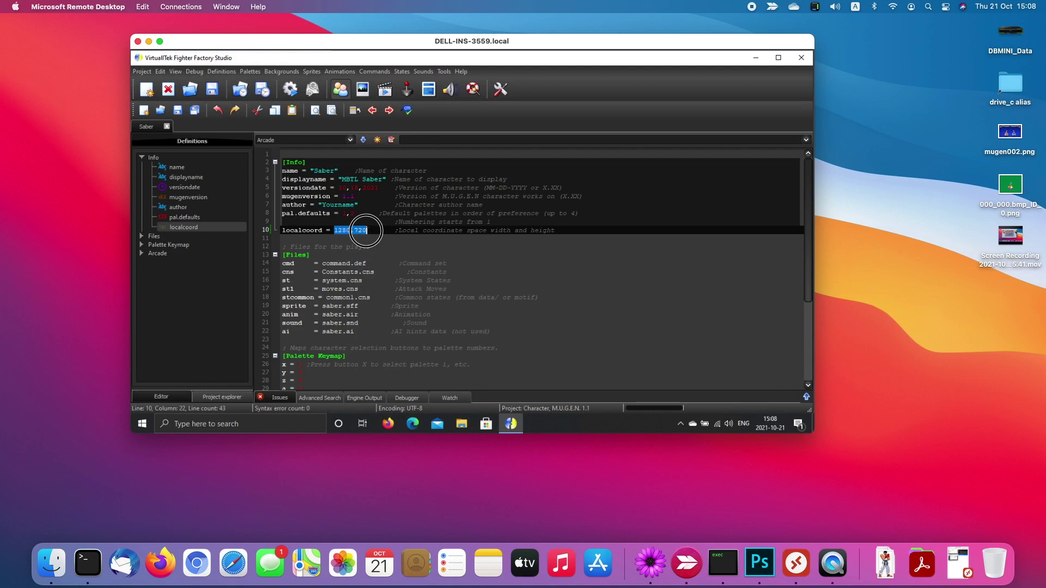
{"action": "left_click", "coordinate": [367, 230]}
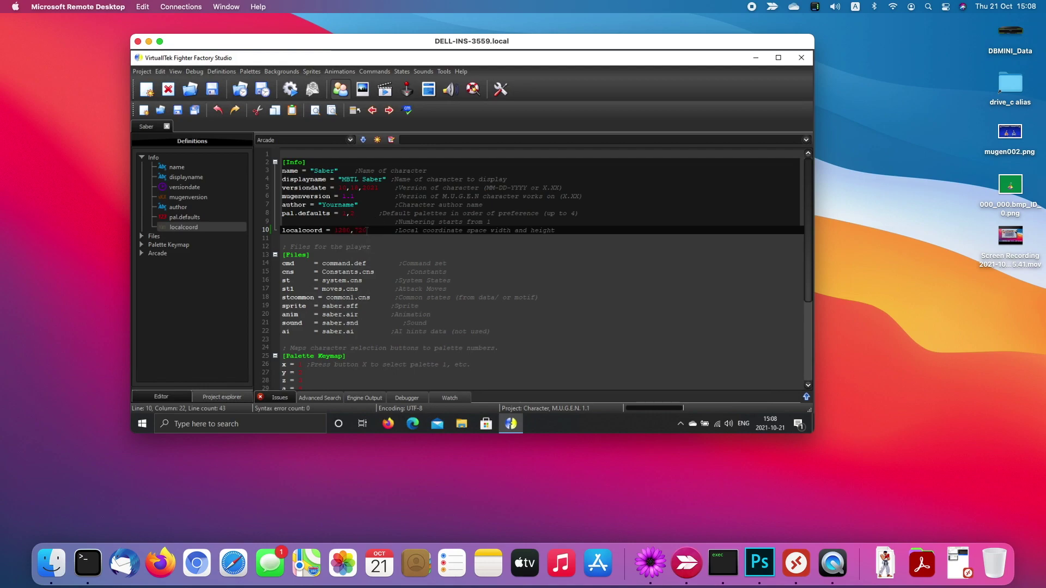
{"action": "left_click", "coordinate": [362, 90]}
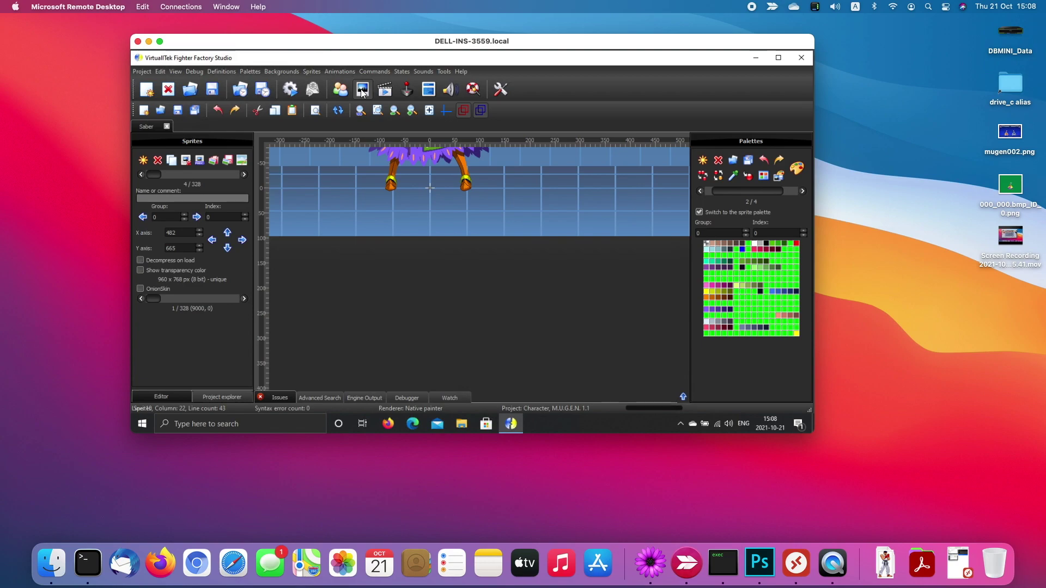
Browse back through Saber's group 9000 portrait sprites to the first sprite, index 0.
{"action": "left_click", "coordinate": [141, 174]}
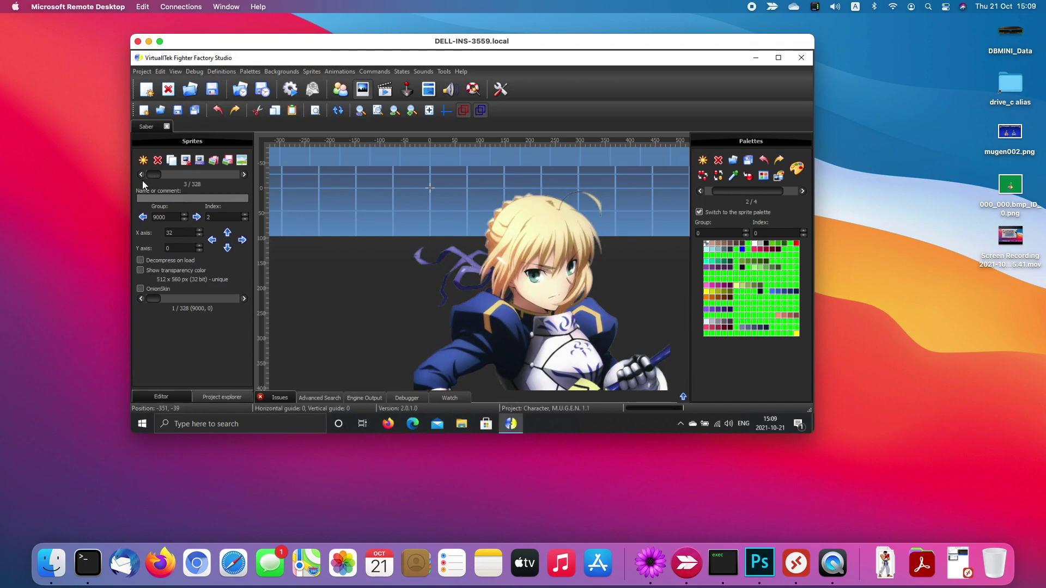
{"action": "left_click", "coordinate": [433, 287]}
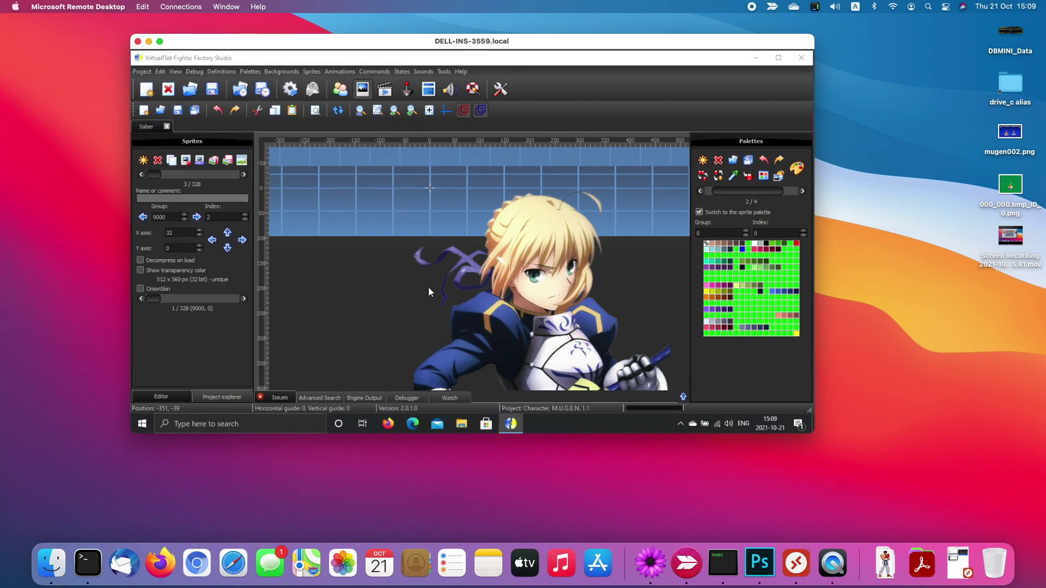
{"action": "left_click", "coordinate": [140, 173]}
{"action": "left_click", "coordinate": [140, 173]}
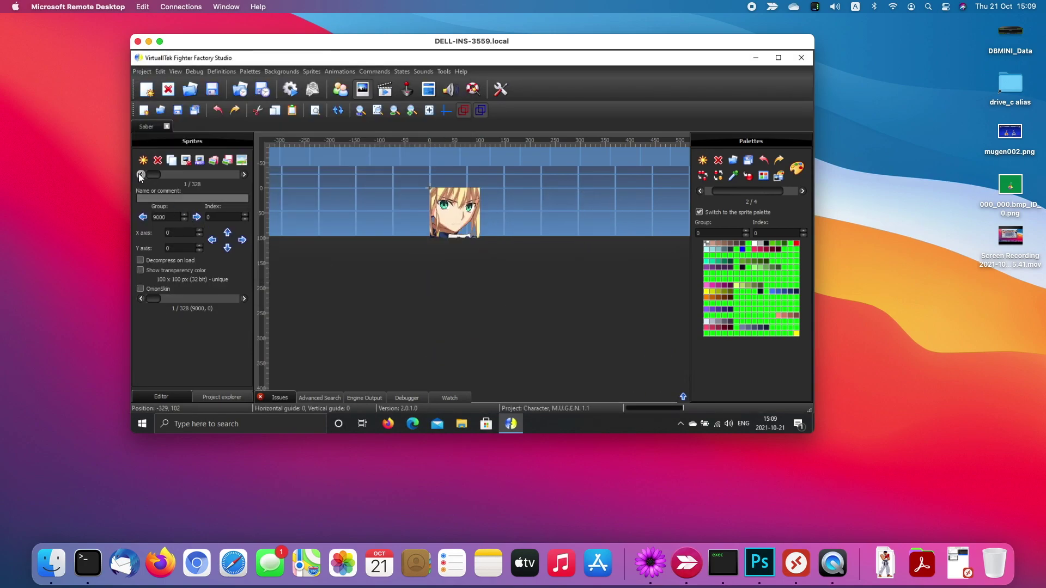
Return to Saber's definition and examine the width and height values on its localcoord line.
{"action": "left_click", "coordinate": [384, 95]}
{"action": "left_click", "coordinate": [348, 91]}
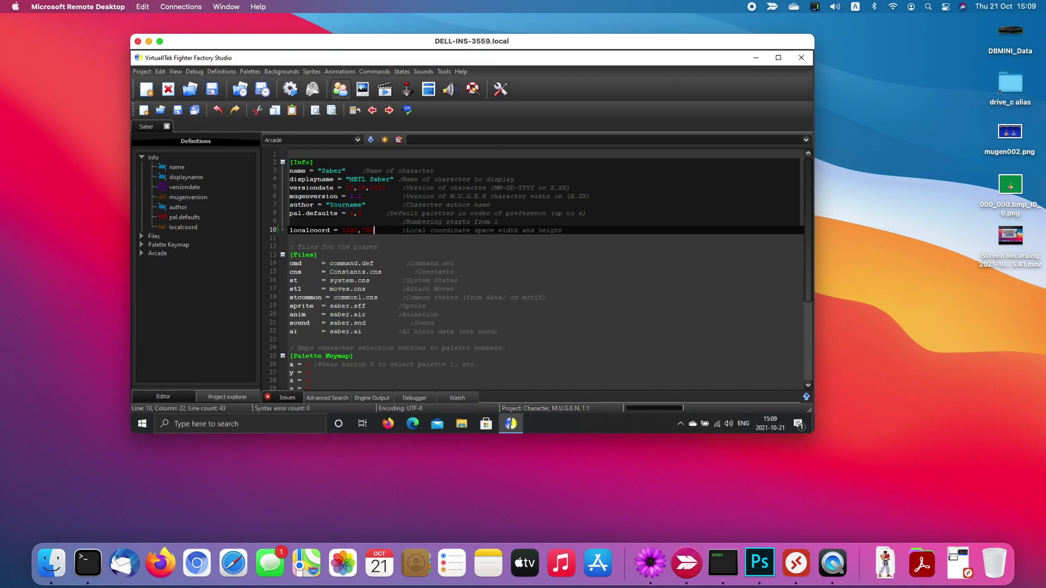
{"action": "left_click", "coordinate": [438, 315]}
{"action": "left_click", "coordinate": [365, 230]}
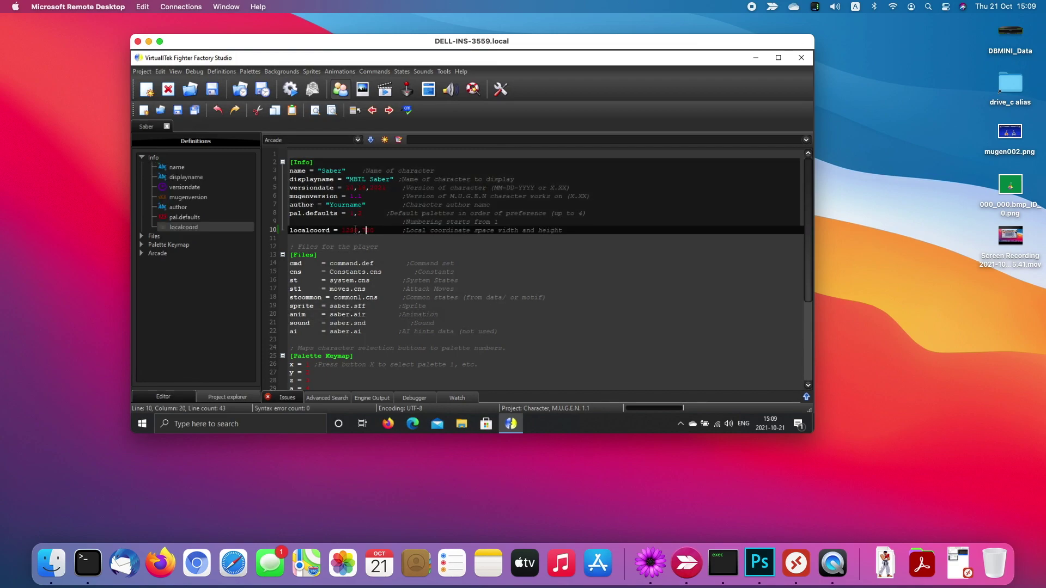
{"action": "left_click_drag", "start_coordinate": [342, 230], "coordinate": [374, 230]}
{"action": "left_click", "coordinate": [337, 230]}
{"action": "left_click_drag", "start_coordinate": [342, 230], "coordinate": [361, 229]}
{"action": "left_click", "coordinate": [366, 230]}
{"action": "left_click_drag", "start_coordinate": [342, 230], "coordinate": [375, 230]}
{"action": "key", "text": "Right"}
{"action": "left_click", "coordinate": [364, 230]}
{"action": "key", "text": "shift+Home"}
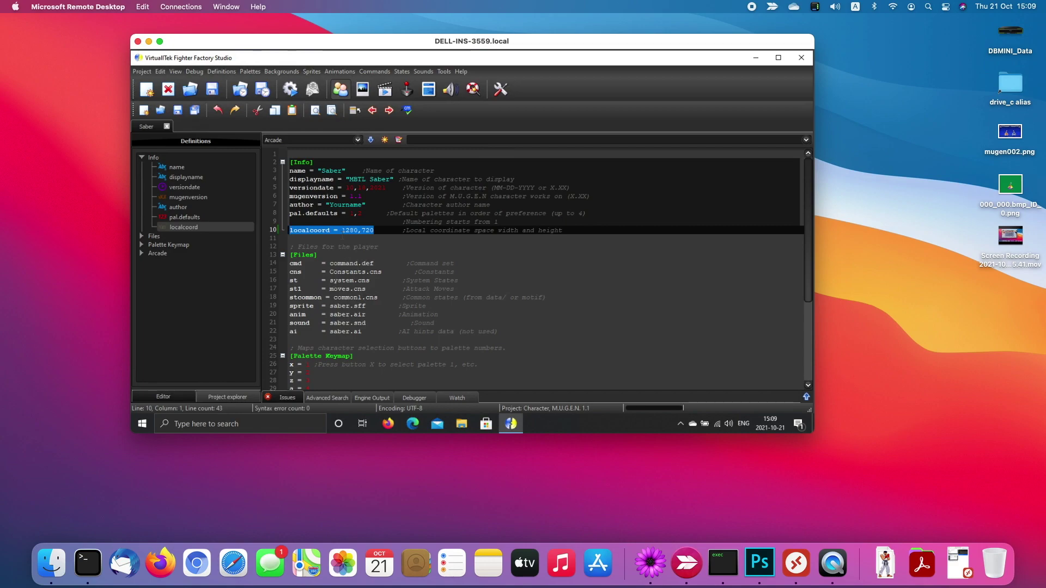
{"action": "left_click", "coordinate": [350, 223]}
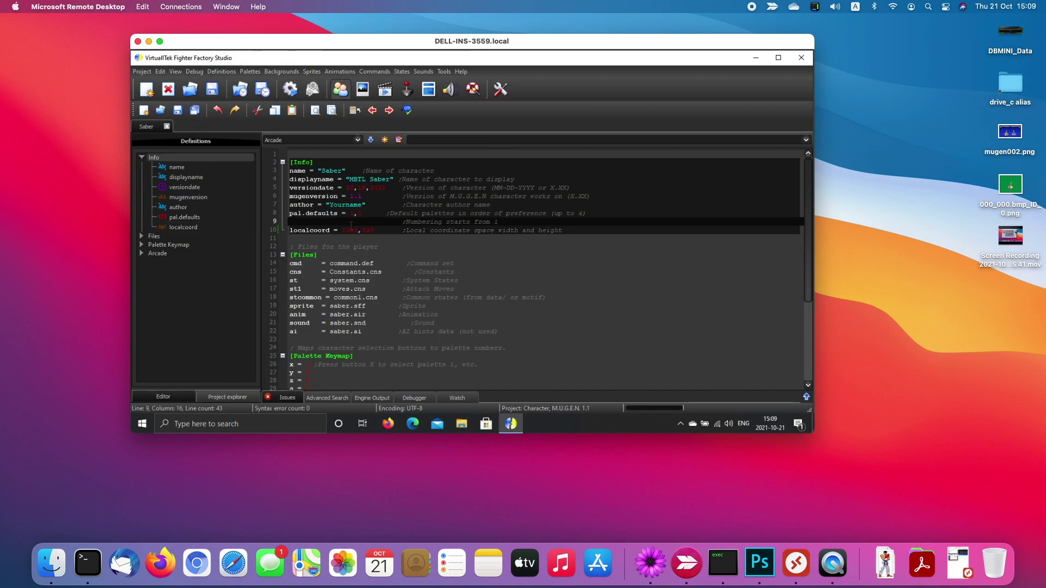
Open Constants.cns in Saber's states and find the scaling factors in the [Size] section.
{"action": "left_click", "coordinate": [360, 93]}
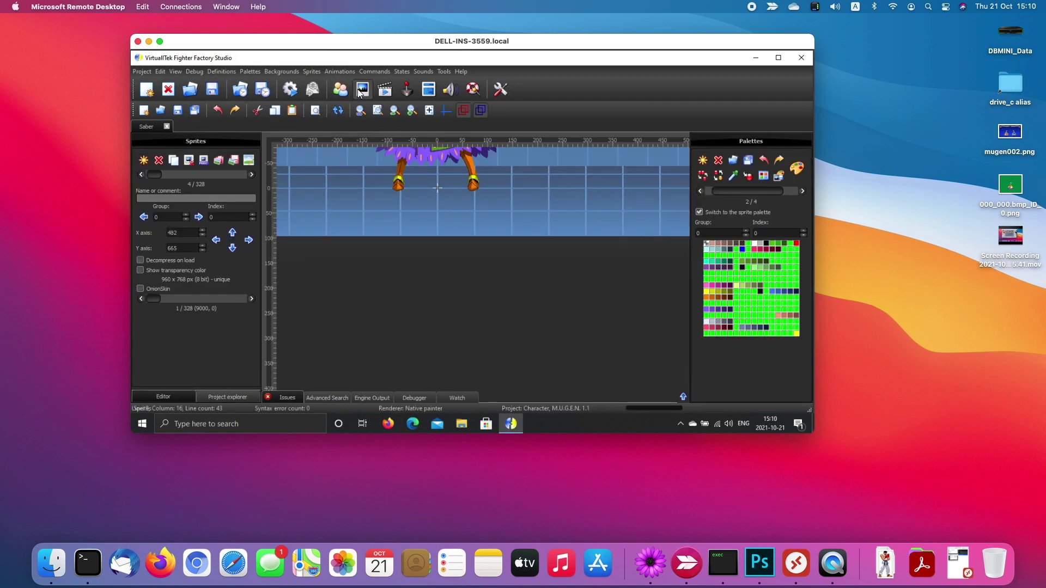
{"action": "left_click", "coordinate": [348, 90]}
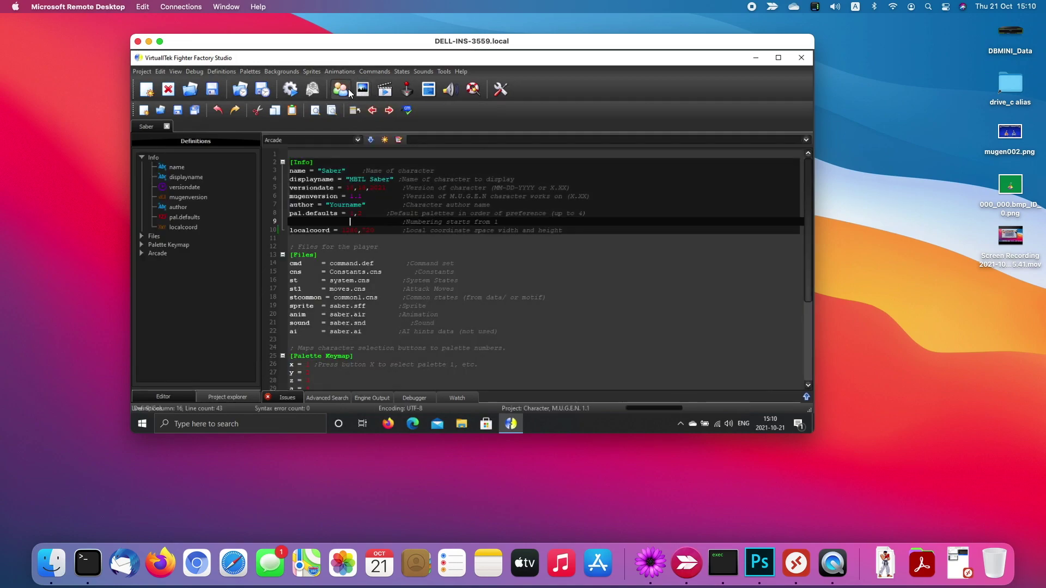
{"action": "left_click", "coordinate": [428, 90]}
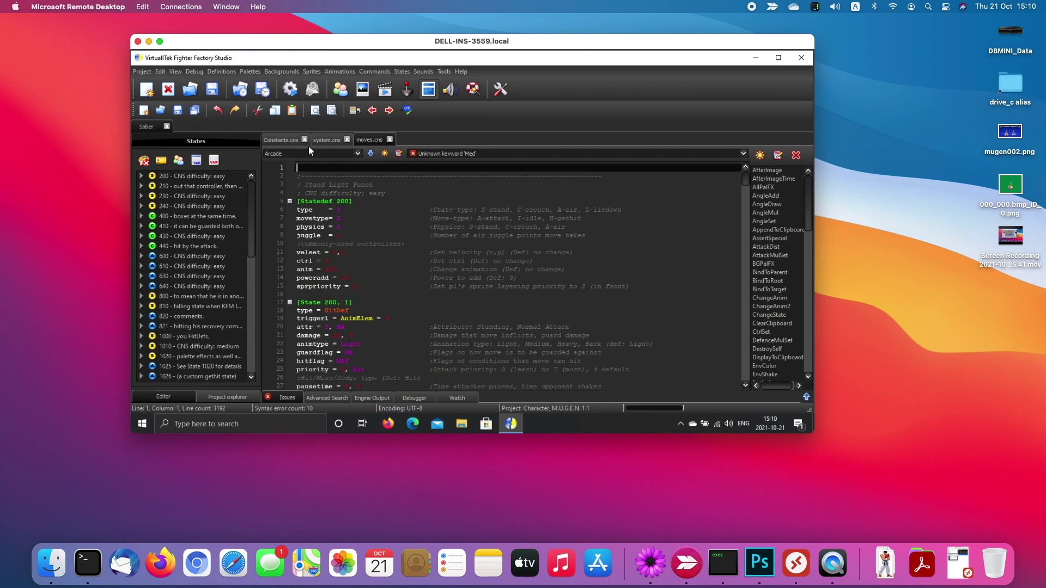
{"action": "left_click", "coordinate": [281, 139]}
{"action": "scroll", "coordinate": [370, 299], "scroll_direction": "down", "scroll_amount": 13}
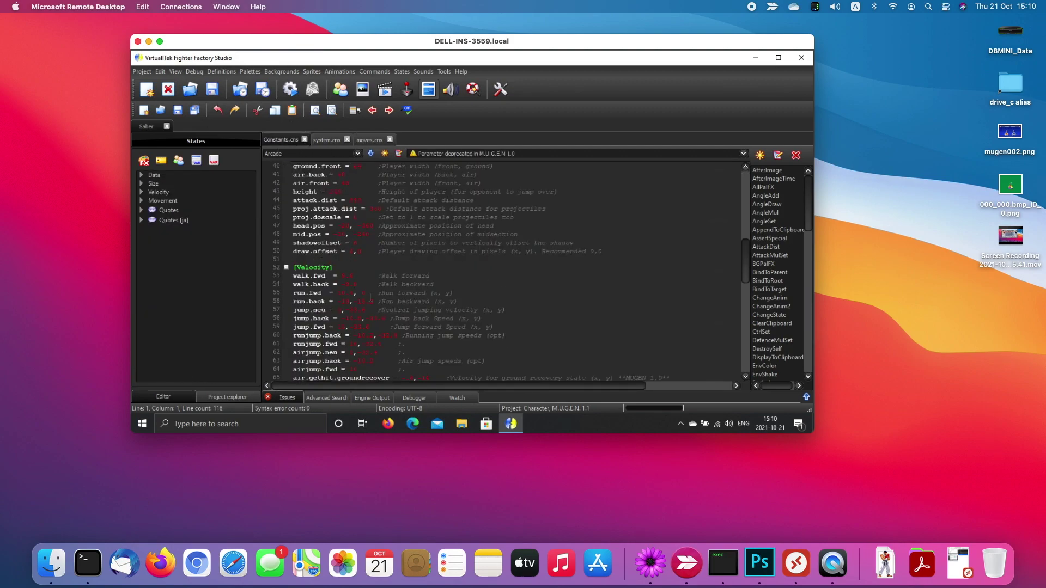
{"action": "scroll", "coordinate": [375, 318], "scroll_direction": "up", "scroll_amount": 7}
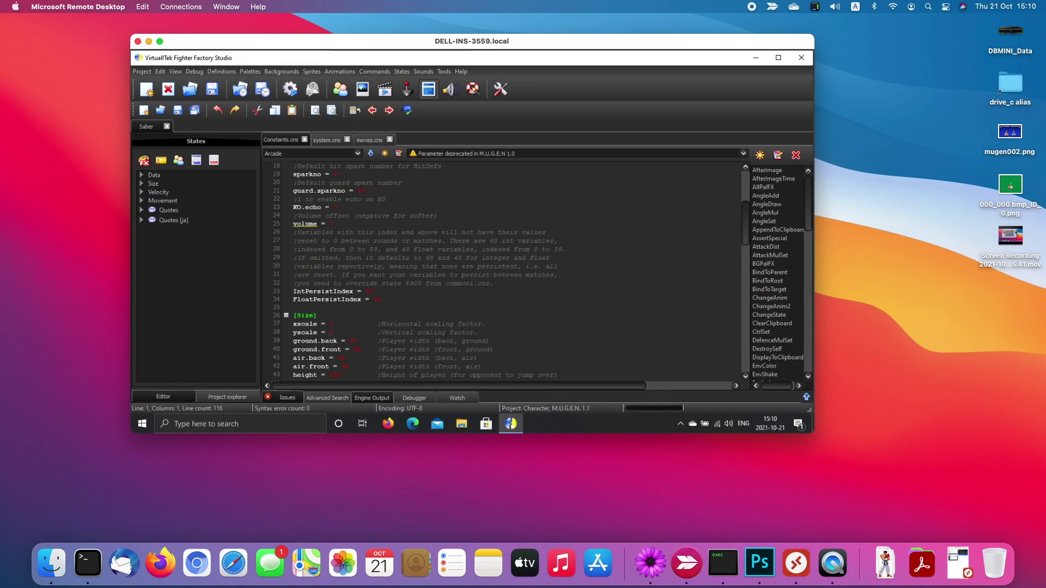
Examine the xscale and yscale lines that set Saber's horizontal and vertical scaling in Constants.cns.
{"action": "left_click", "coordinate": [309, 324]}
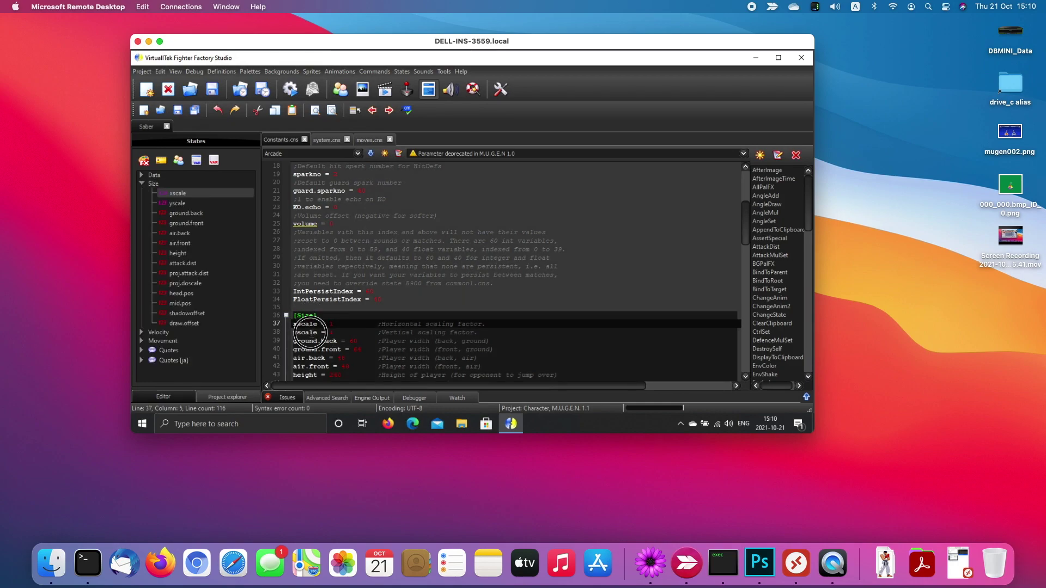
{"action": "left_click", "coordinate": [309, 332]}
{"action": "left_click_drag", "start_coordinate": [339, 332], "coordinate": [286, 327]}
{"action": "left_click_drag", "start_coordinate": [420, 330], "coordinate": [286, 326]}
{"action": "left_click", "coordinate": [329, 323]}
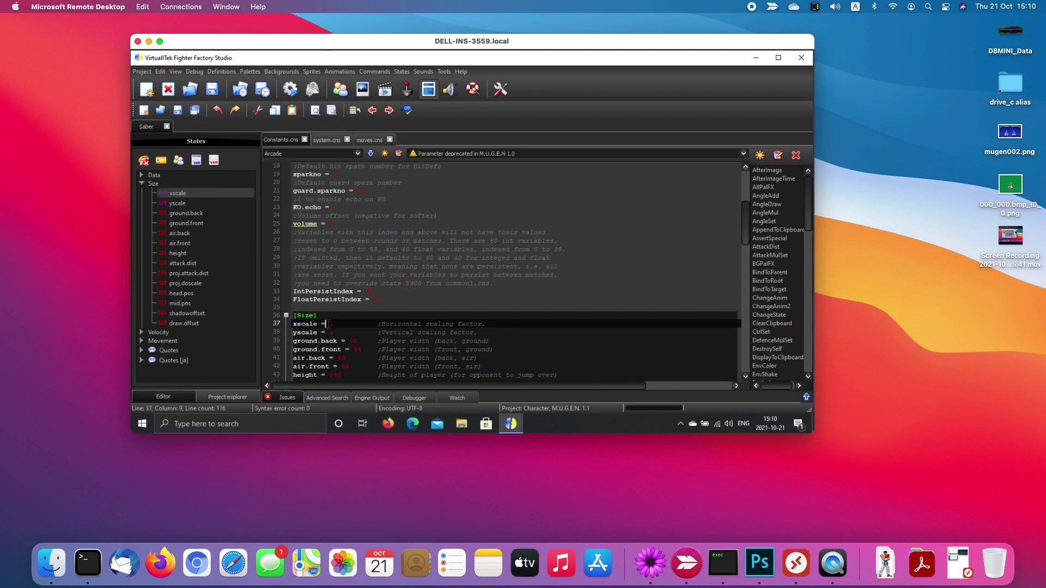
{"action": "left_click", "coordinate": [330, 324]}
{"action": "left_click_drag", "start_coordinate": [334, 331], "coordinate": [292, 316]}
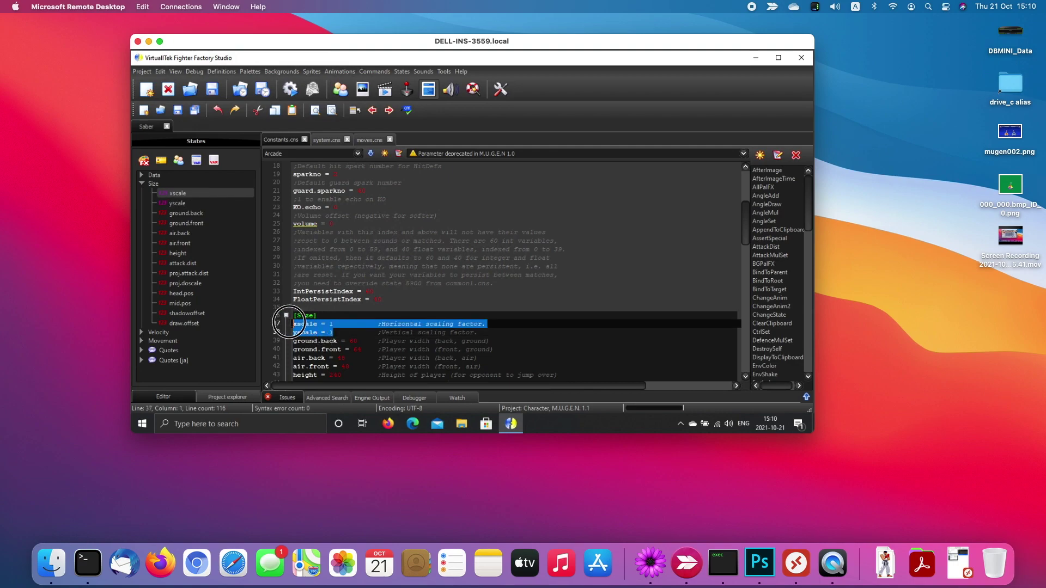
{"action": "left_click", "coordinate": [384, 332]}
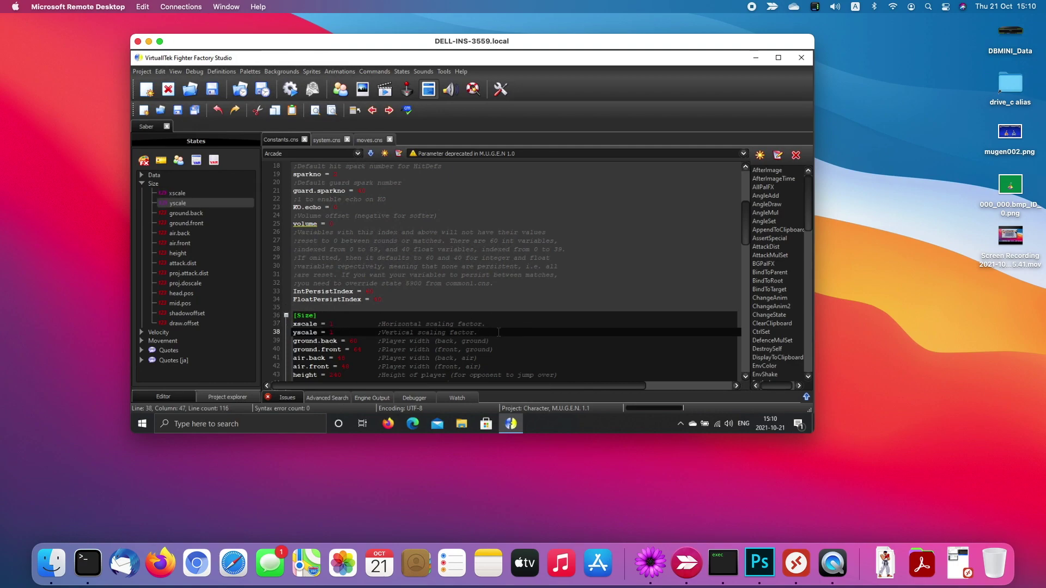
{"action": "left_click", "coordinate": [494, 333]}
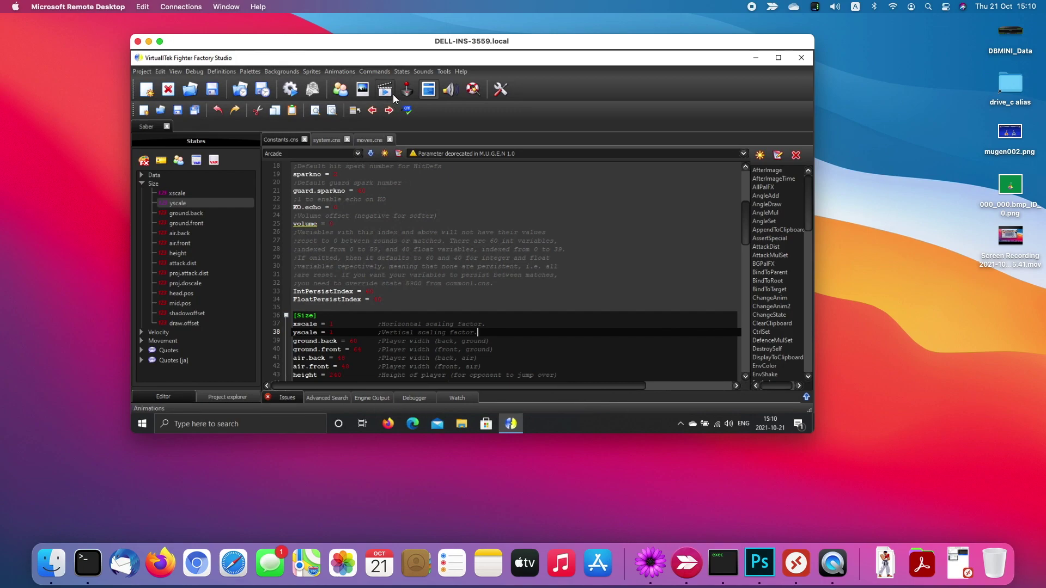
Review Saber's large portrait sprites in group 9000, comparing them with the standing sprite 0,0 and ending on index 2.
{"action": "left_click", "coordinate": [362, 89]}
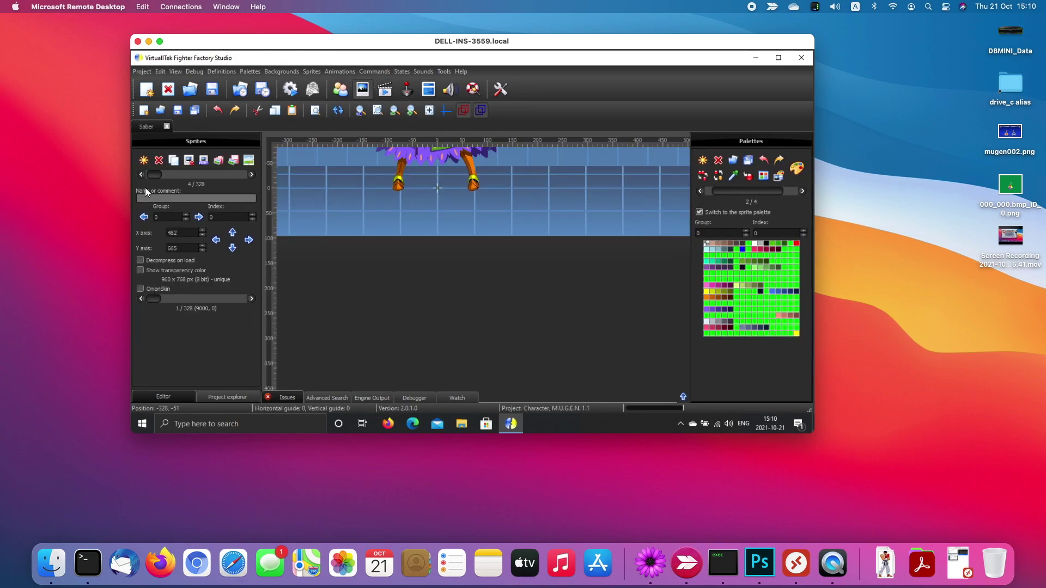
{"action": "left_click", "coordinate": [141, 174]}
{"action": "left_click", "coordinate": [141, 175]}
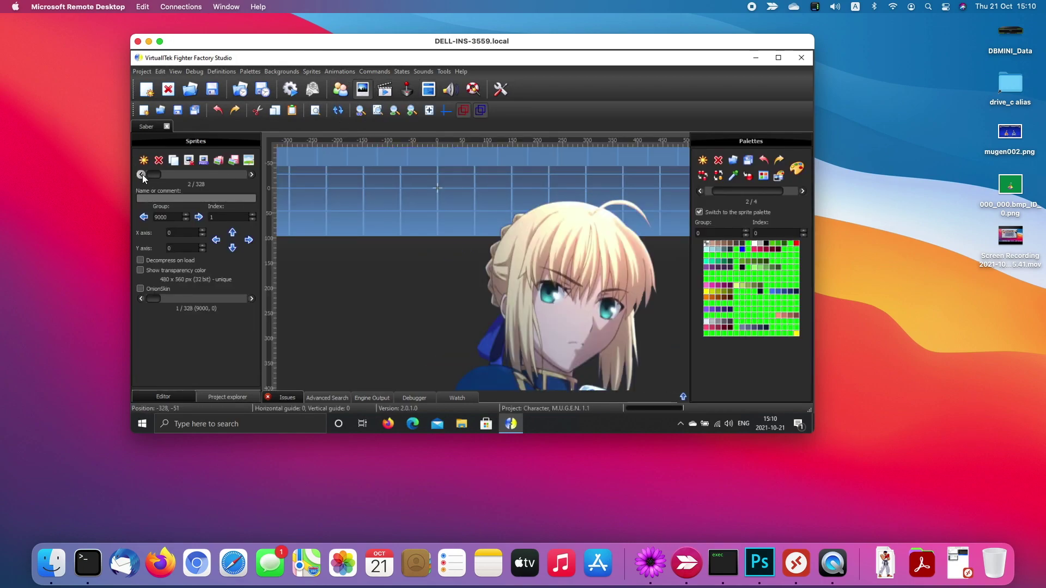
{"action": "left_click", "coordinate": [252, 174]}
{"action": "left_click", "coordinate": [253, 173]}
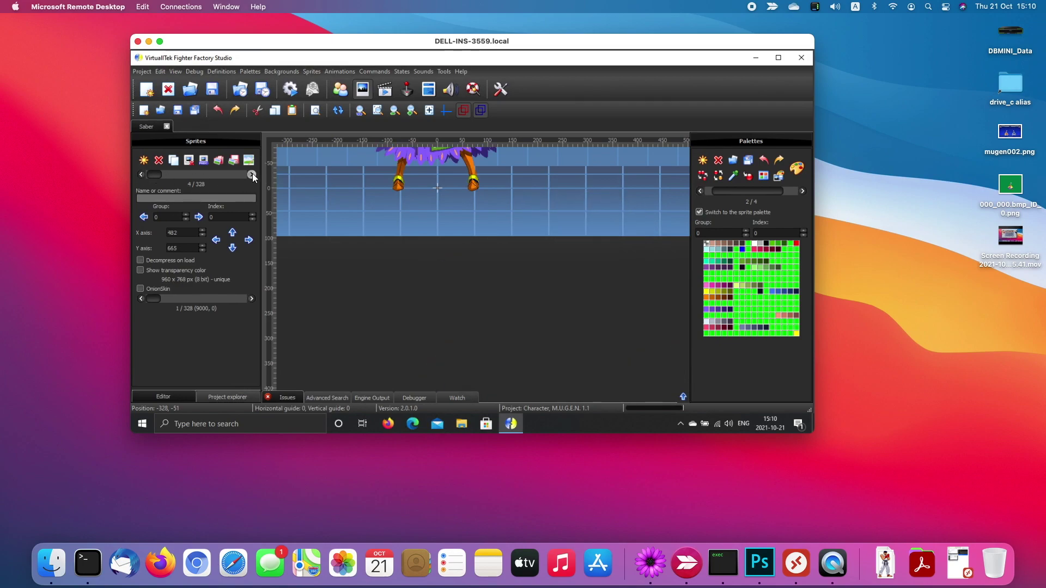
{"action": "left_click", "coordinate": [142, 174]}
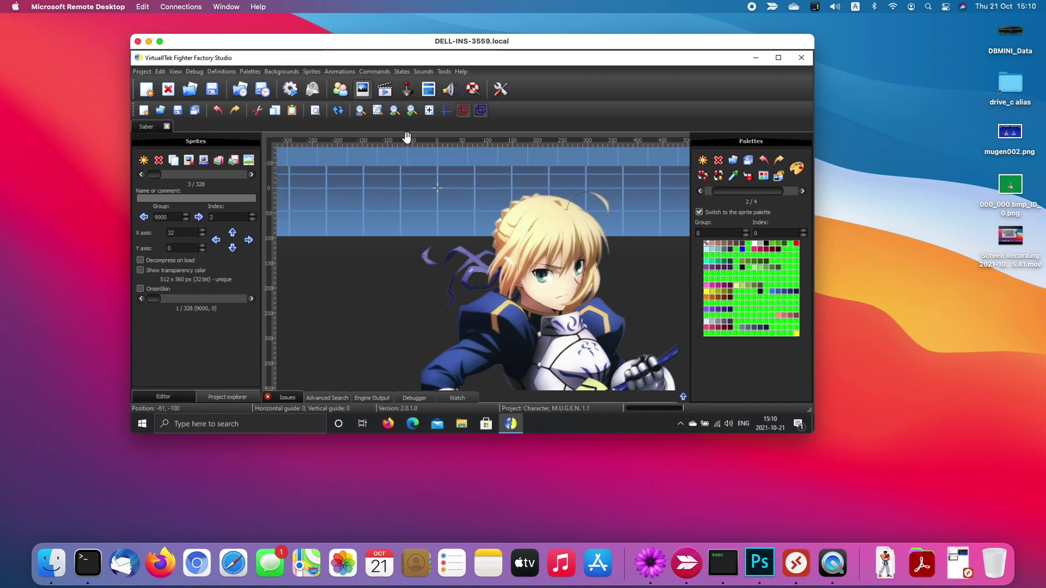
Go back to Saber's Constants.cns and re-examine the horizontal and vertical scaling factors under [Size].
{"action": "left_click", "coordinate": [342, 92]}
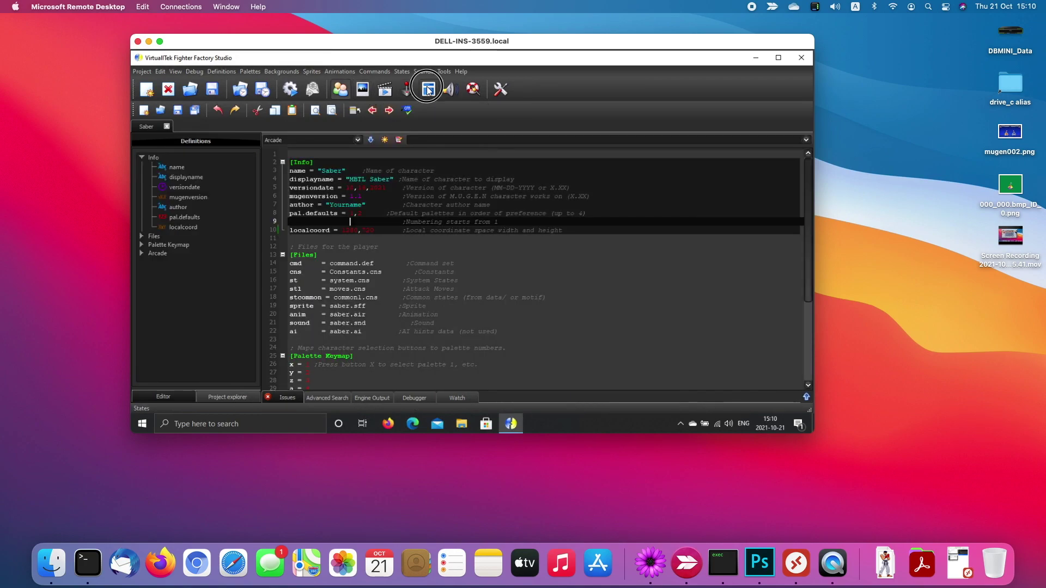
{"action": "left_click_drag", "start_coordinate": [332, 332], "coordinate": [293, 323]}
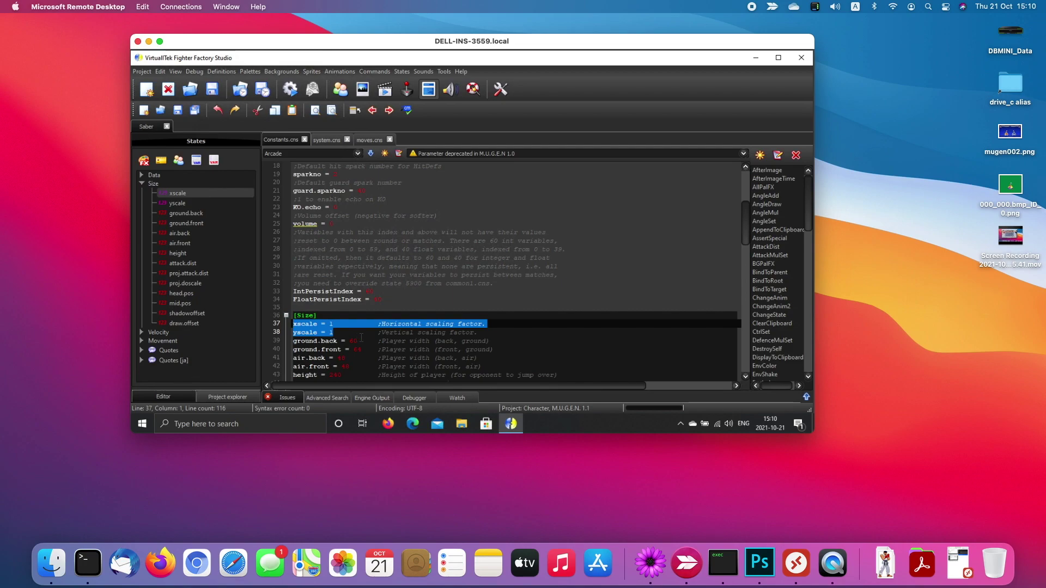
{"action": "left_click", "coordinate": [483, 325]}
{"action": "left_click", "coordinate": [485, 333]}
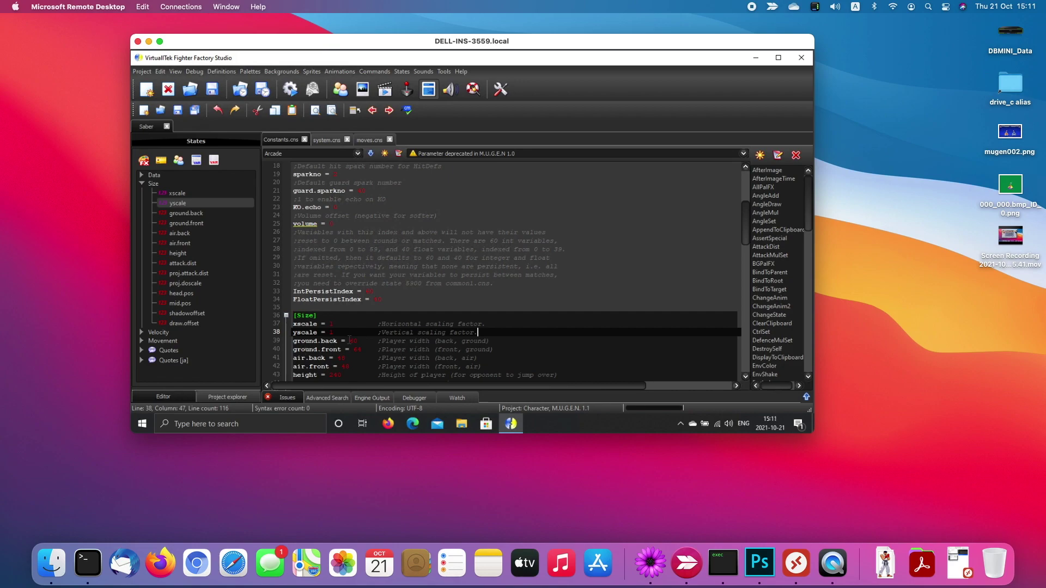
{"action": "left_click", "coordinate": [329, 325]}
{"action": "left_click", "coordinate": [332, 333]}
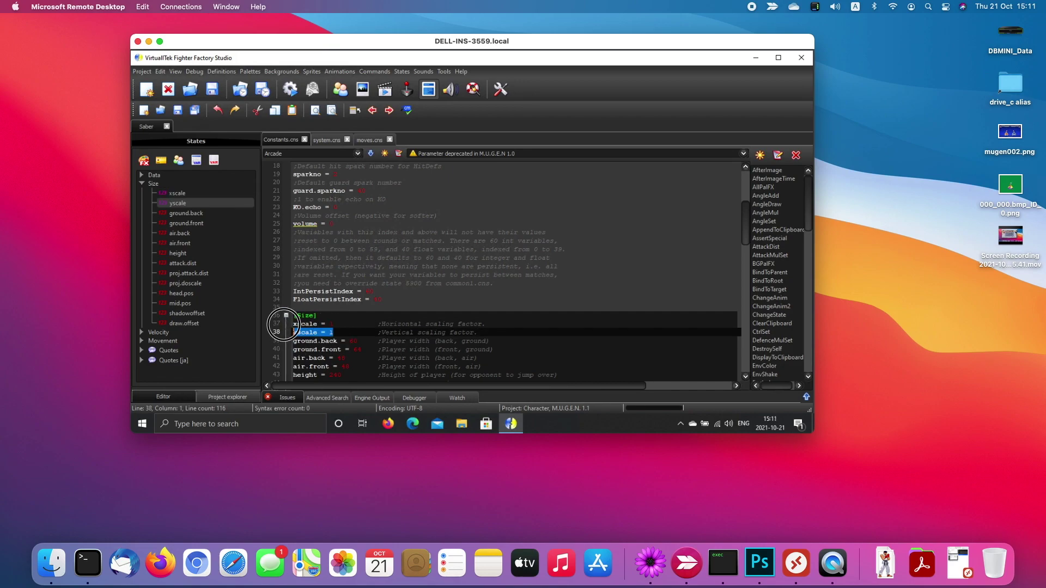
{"action": "left_click", "coordinate": [284, 326], "text": "shift"}
{"action": "left_click", "coordinate": [338, 333]}
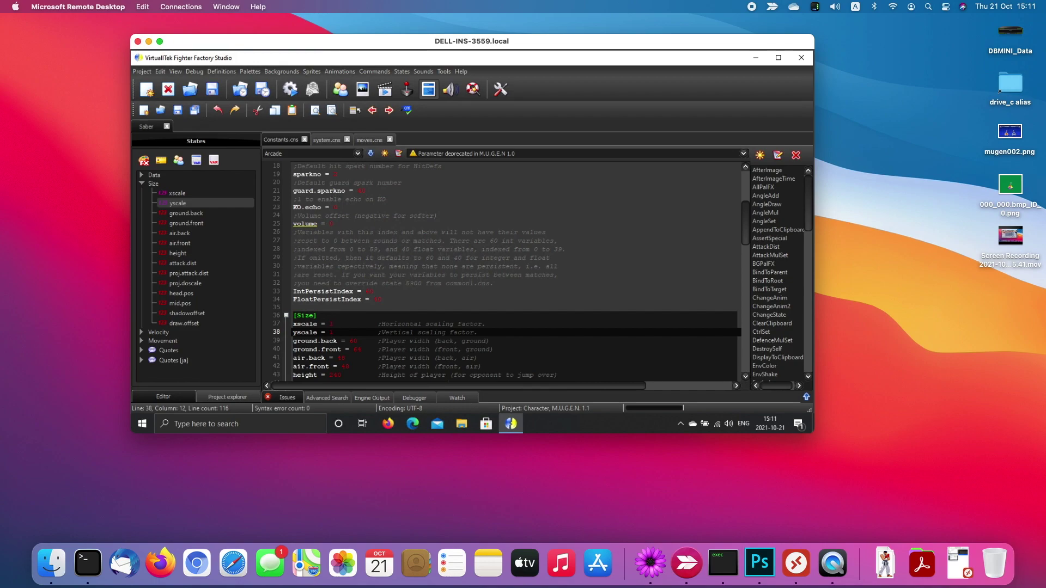
{"action": "left_click_drag", "start_coordinate": [489, 331], "coordinate": [294, 324]}
{"action": "left_click", "coordinate": [316, 323]}
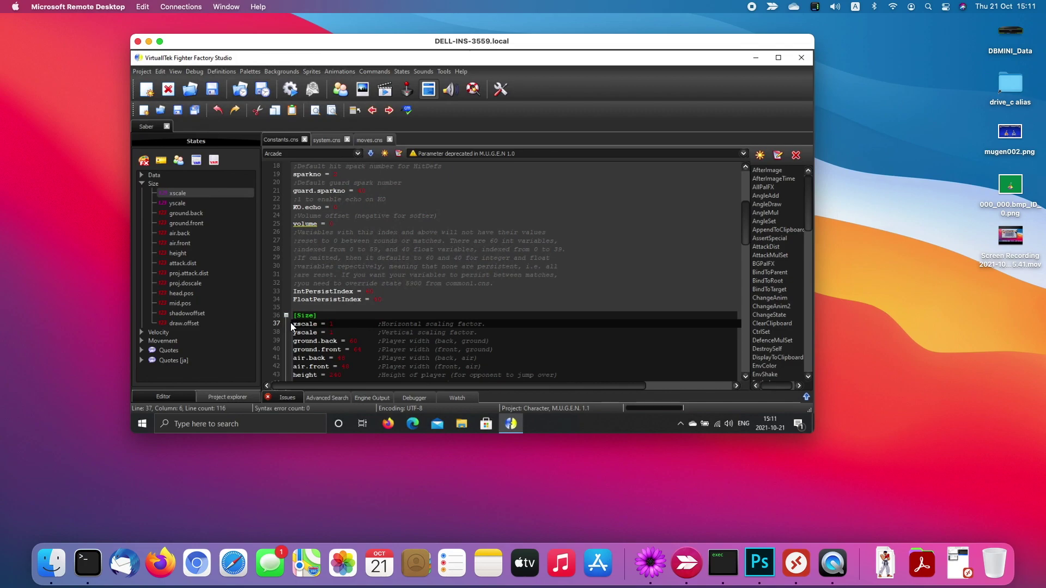
{"action": "left_click_drag", "start_coordinate": [293, 323], "coordinate": [497, 338]}
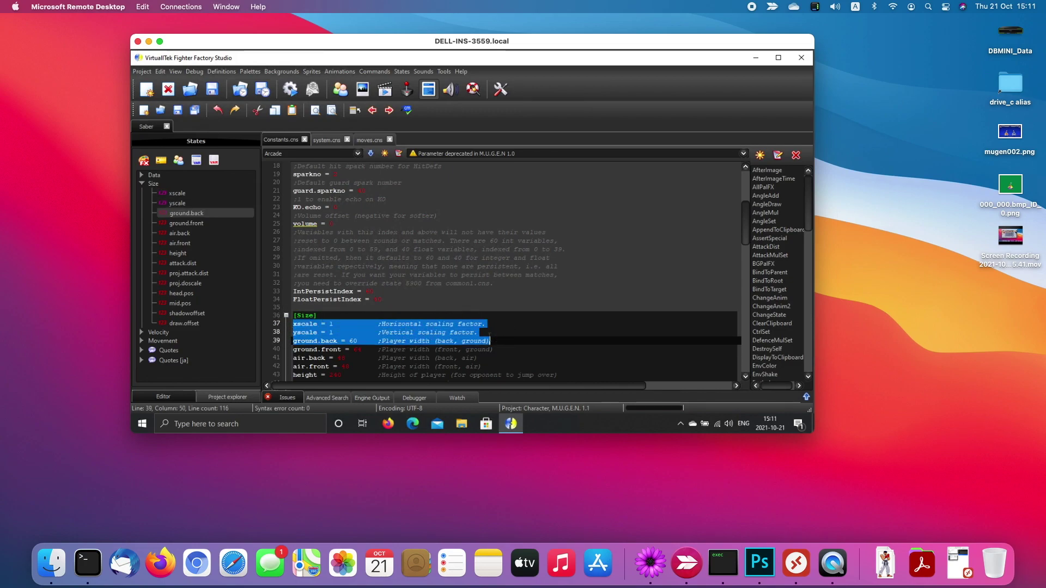
{"action": "left_click", "coordinate": [492, 333]}
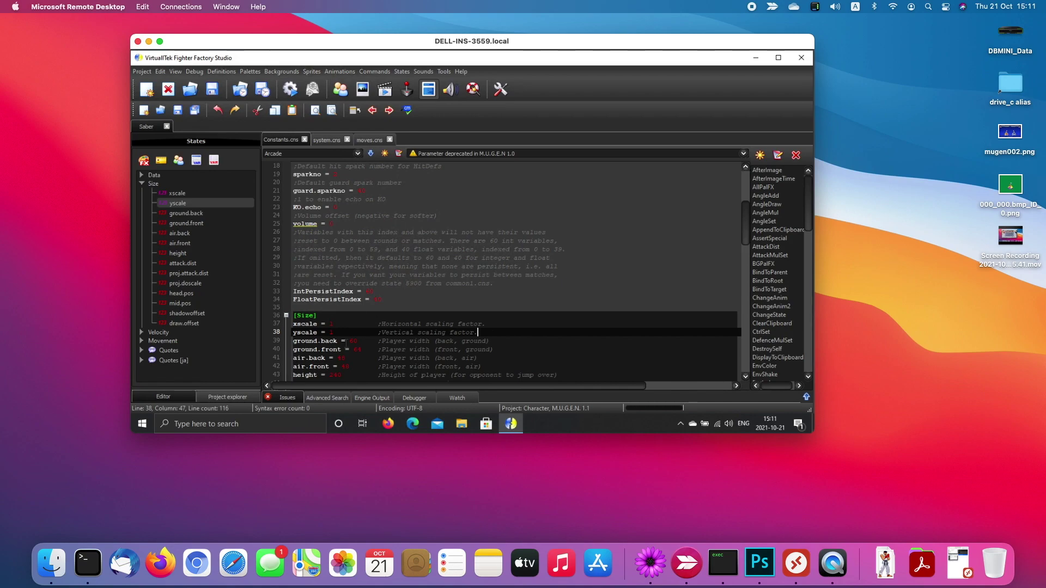
{"action": "left_click_drag", "start_coordinate": [333, 324], "coordinate": [314, 323]}
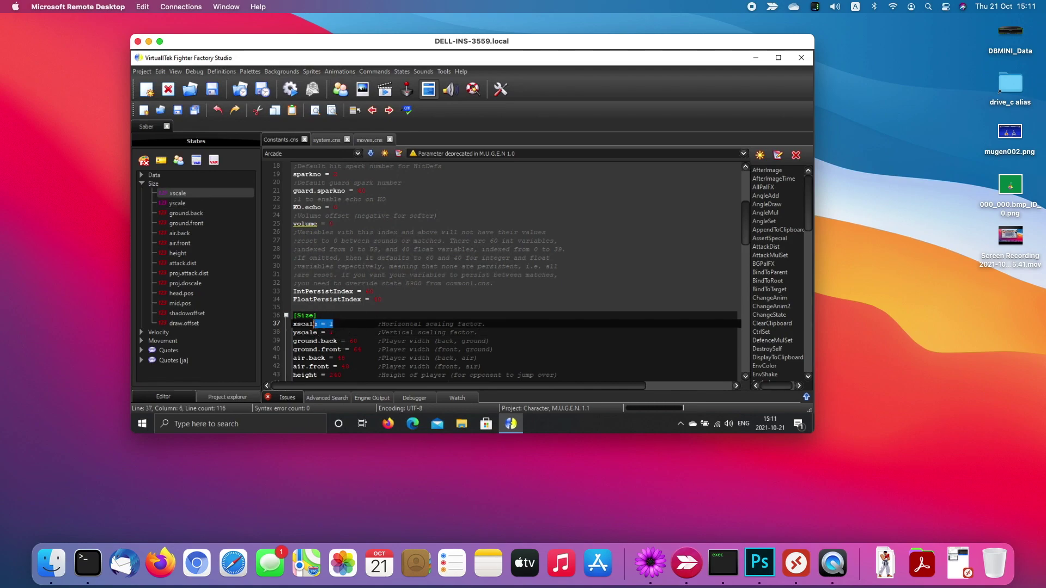
{"action": "left_click", "coordinate": [335, 332]}
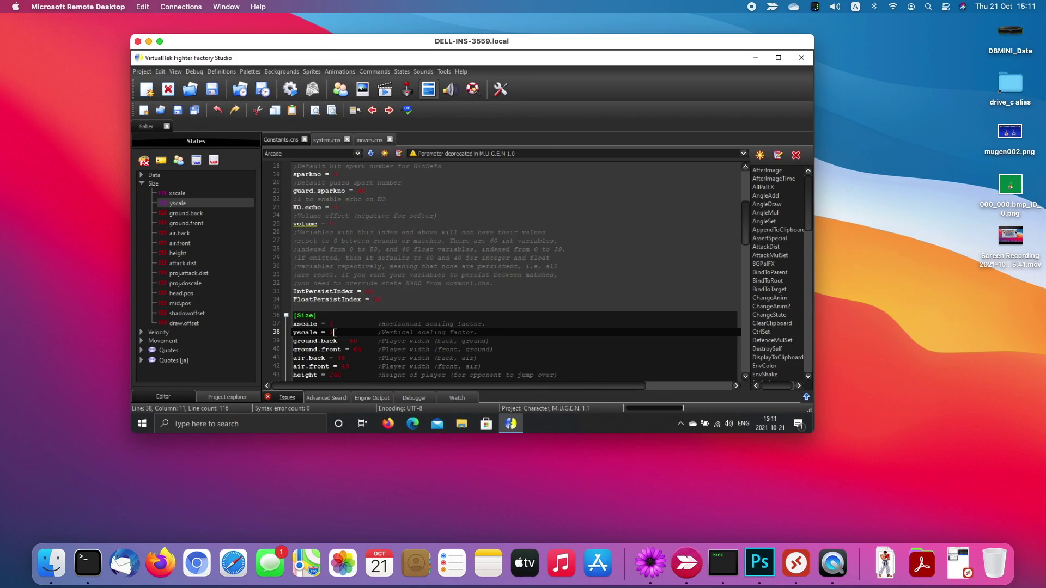
{"action": "left_click_drag", "start_coordinate": [335, 332], "coordinate": [293, 324]}
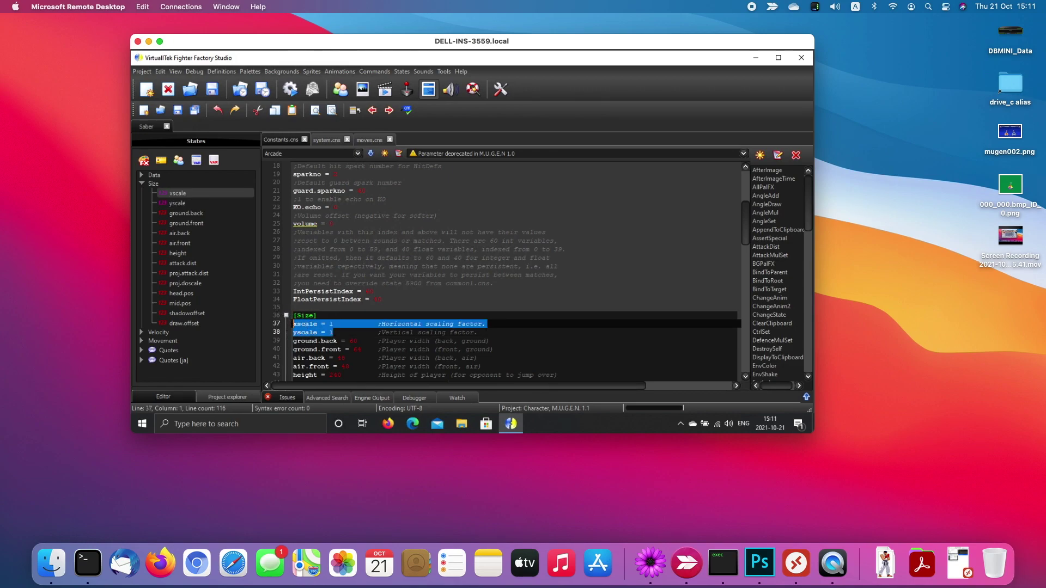
{"action": "left_click", "coordinate": [486, 334]}
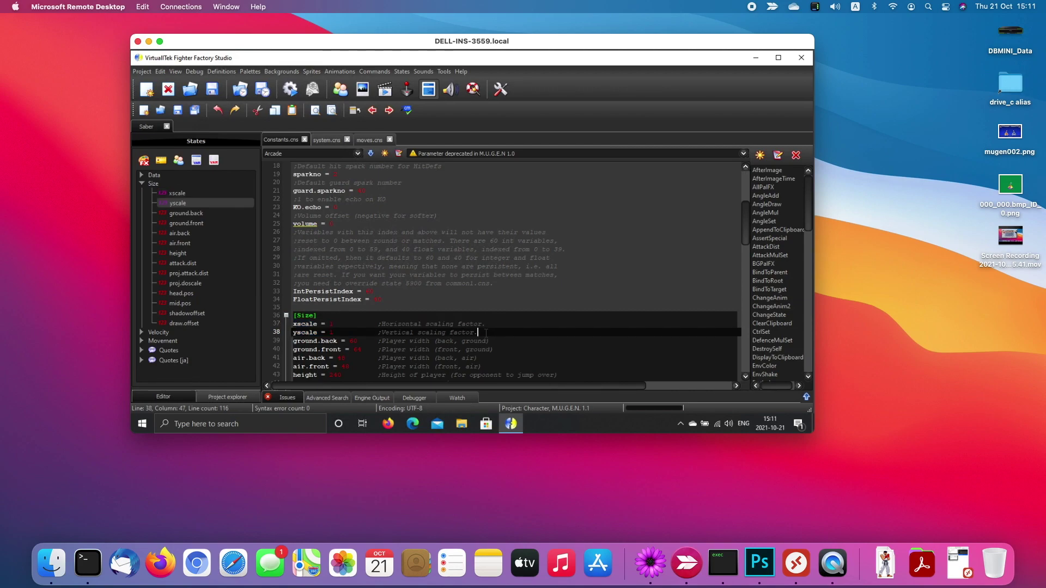
{"action": "left_click_drag", "start_coordinate": [486, 334], "coordinate": [256, 326]}
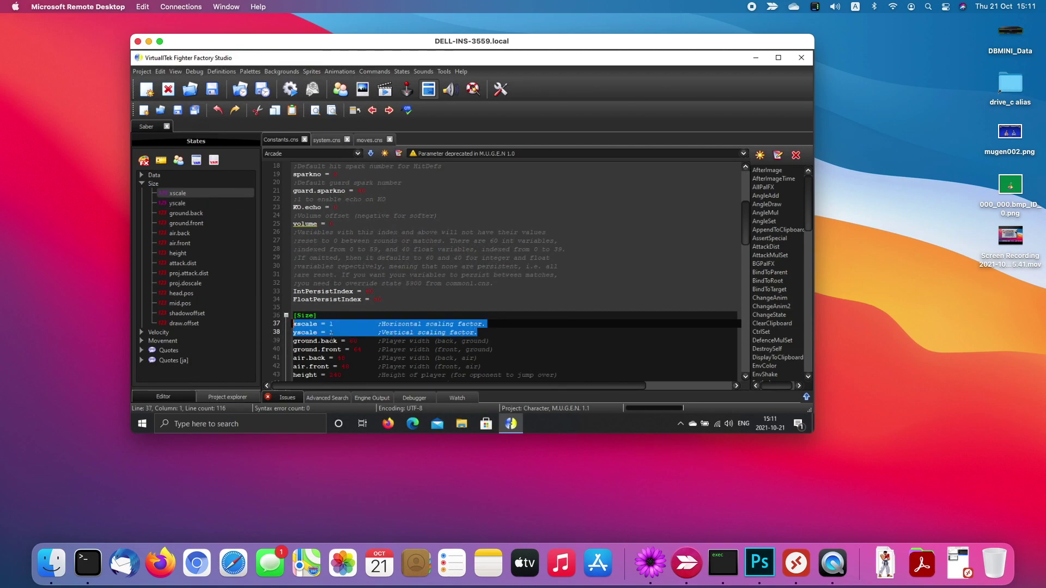
{"action": "left_click", "coordinate": [334, 332]}
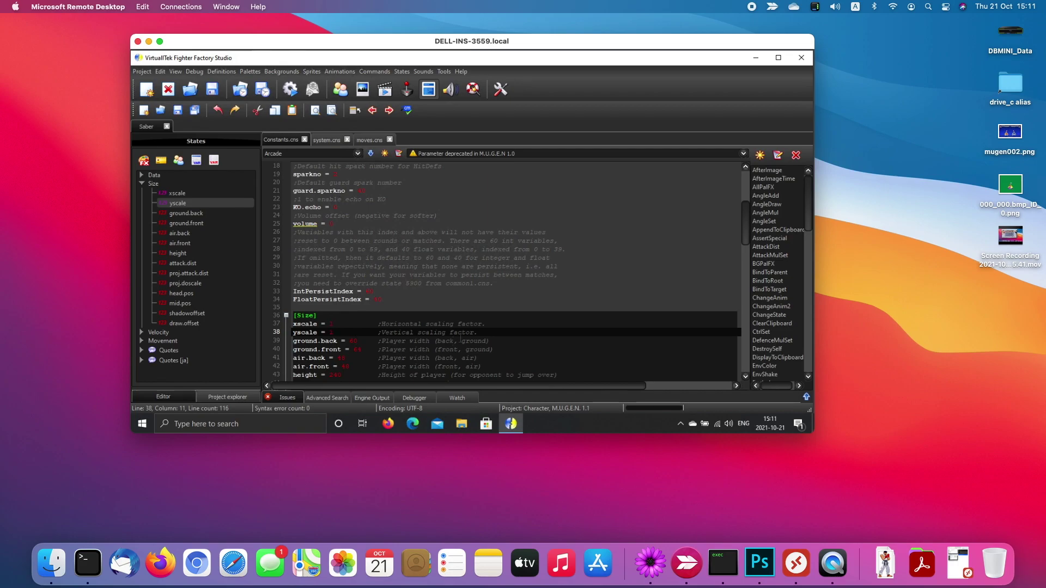
Switch to M.U.G.E.N and start a training match between MBTL Saber and Ryu.
{"action": "left_click", "coordinate": [494, 332]}
{"action": "type", "text": "."}
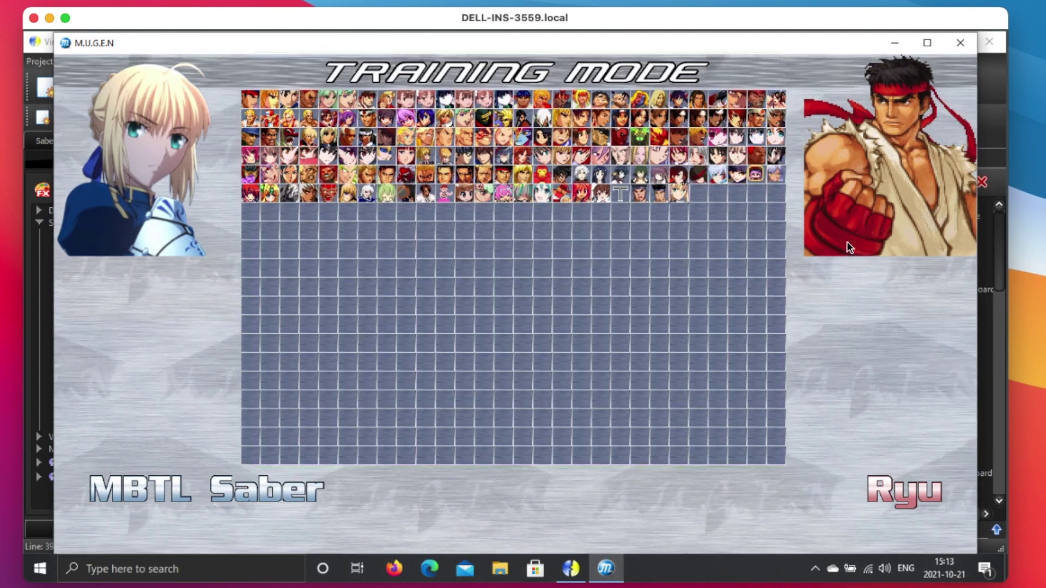
{"action": "key", "text": "Return"}
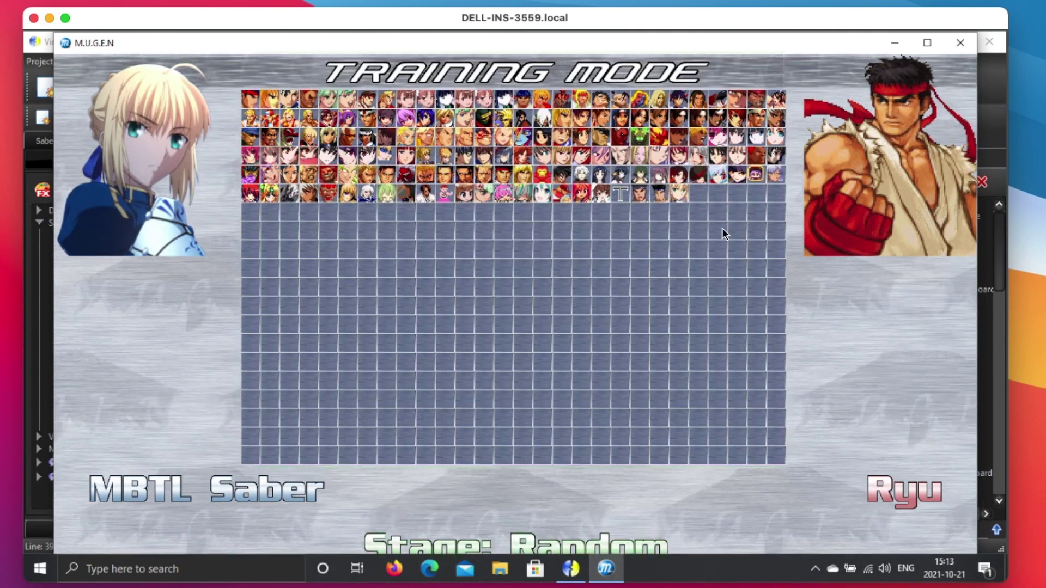
{"action": "key", "text": "Left"}
{"action": "key", "text": "Return"}
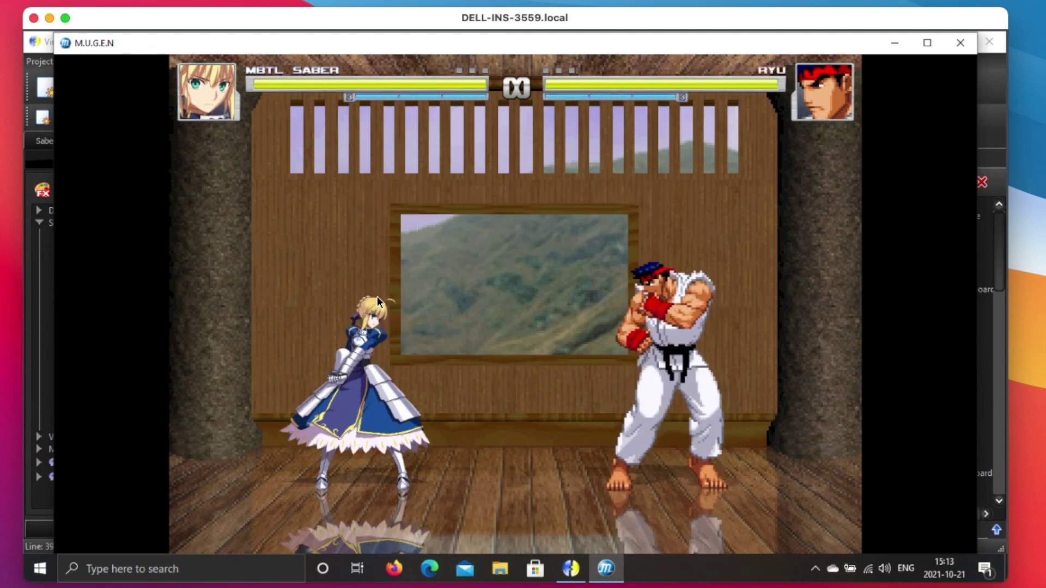
In Fighter Factory Studio, set Saber's xscale and yscale to 1.2, save Constants.cns and reload the M.U.G.E.N match to test the size.
{"action": "left_click", "coordinate": [571, 569]}
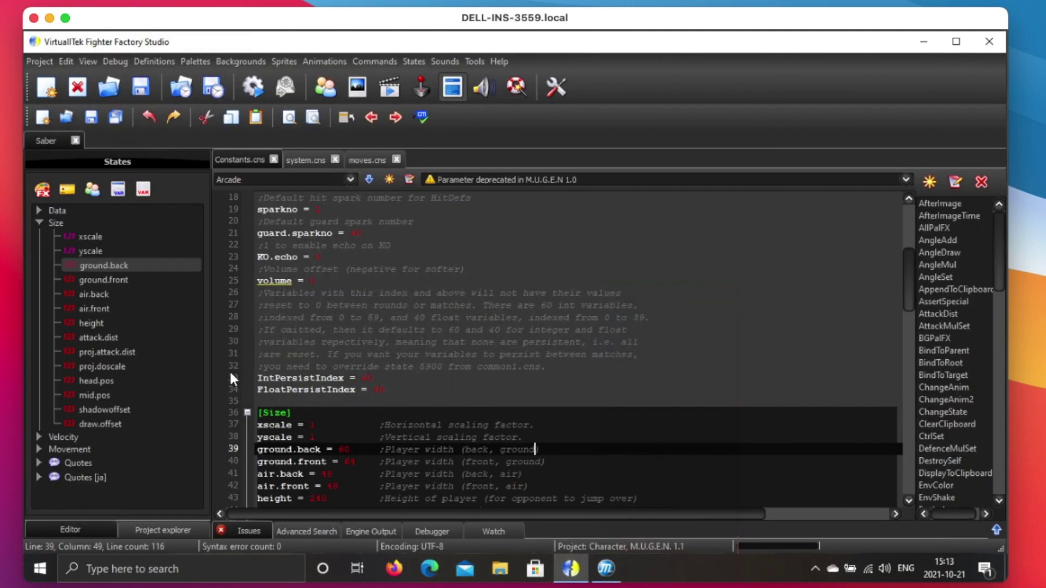
{"action": "left_click", "coordinate": [315, 425]}
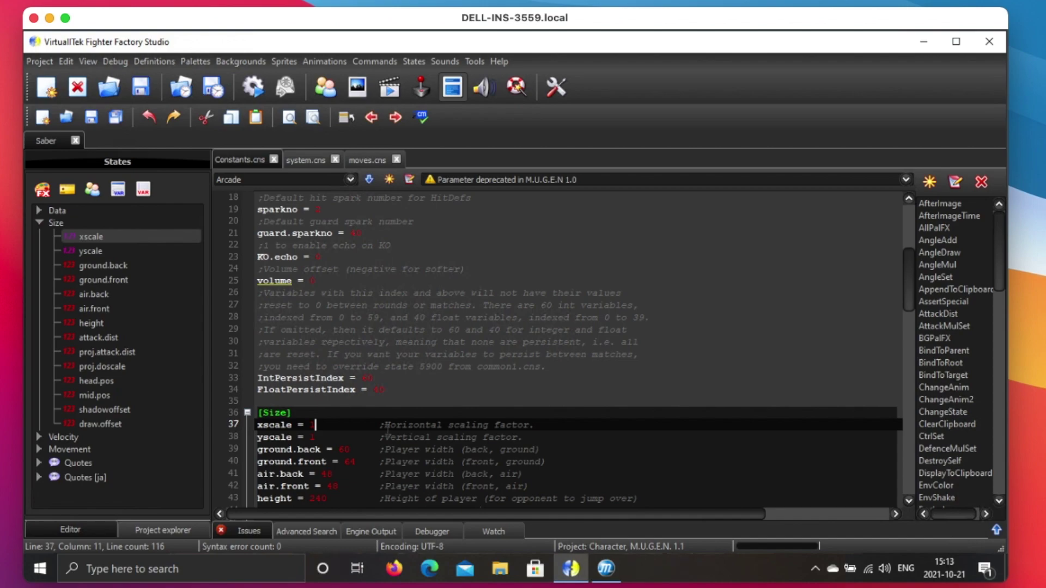
{"action": "key", "text": "Down"}
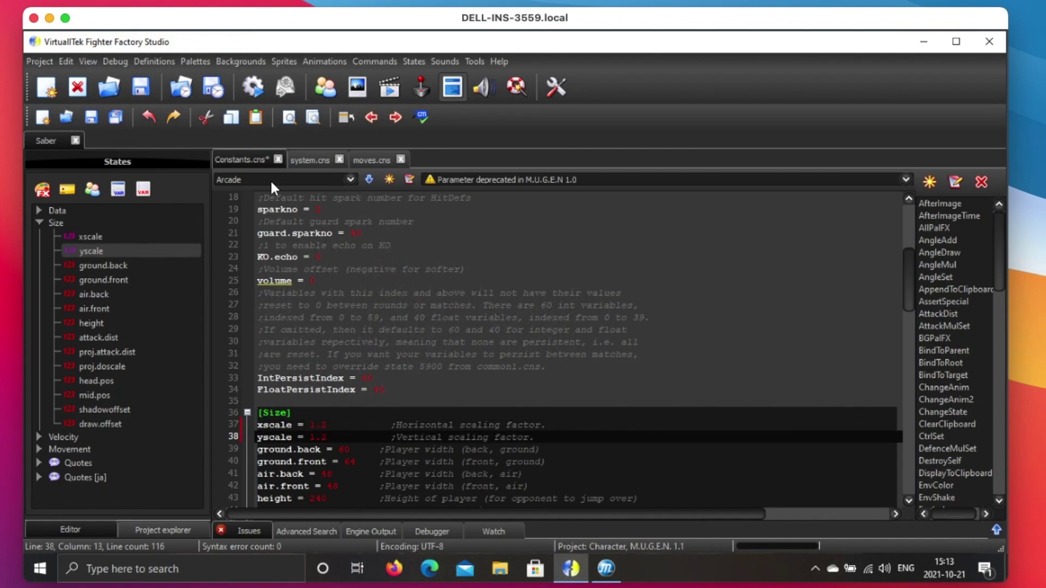
{"action": "left_click", "coordinate": [90, 119]}
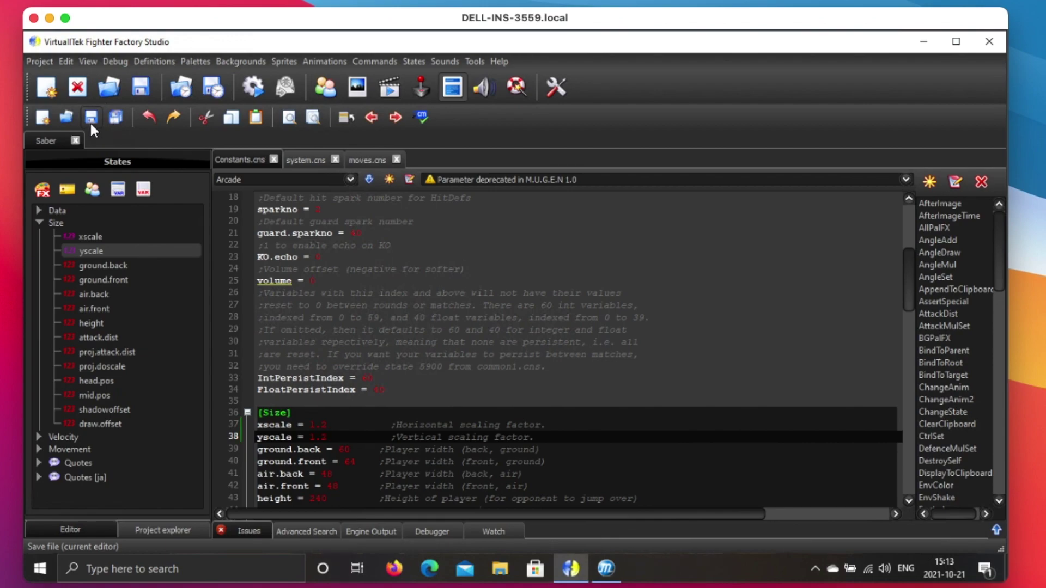
{"action": "key", "text": "F5"}
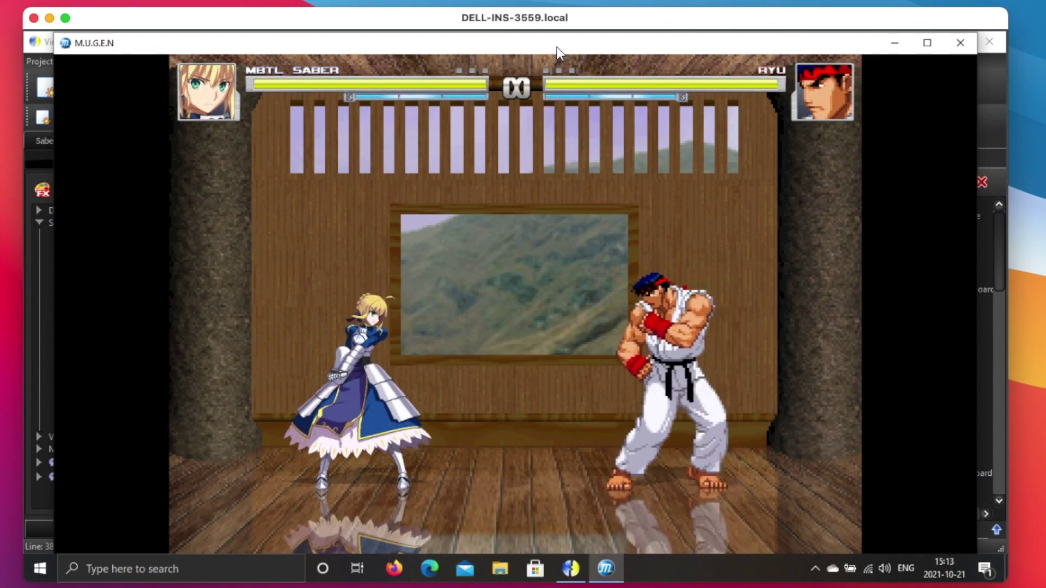
{"action": "key", "text": "shift+F4"}
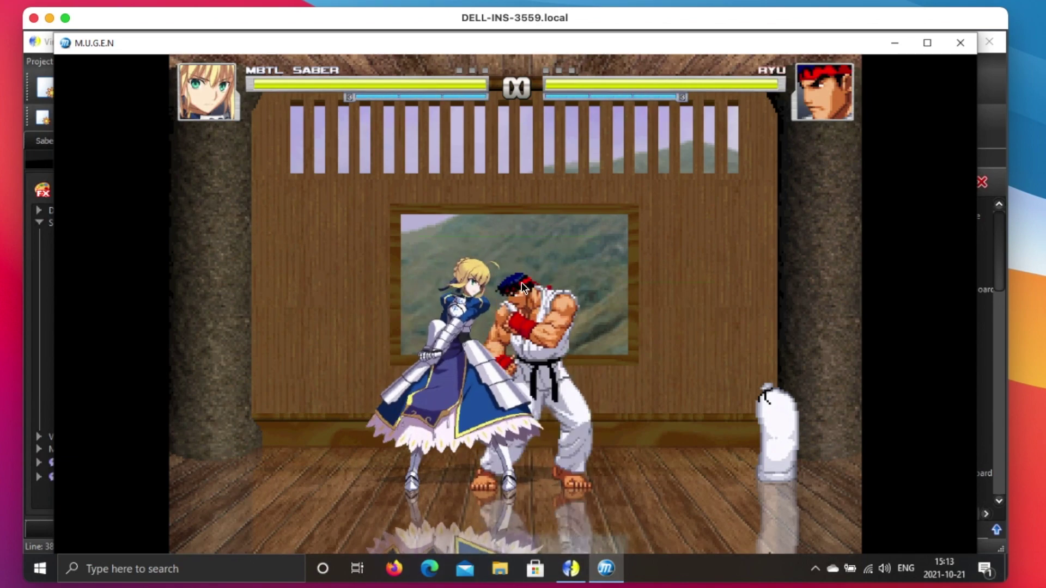
Set Saber's xscale and yscale to 1.1 in Fighter Factory Studio, save Constants.cns and reload the match against Ryu in M.U.G.E.N.
{"action": "left_click", "coordinate": [572, 568]}
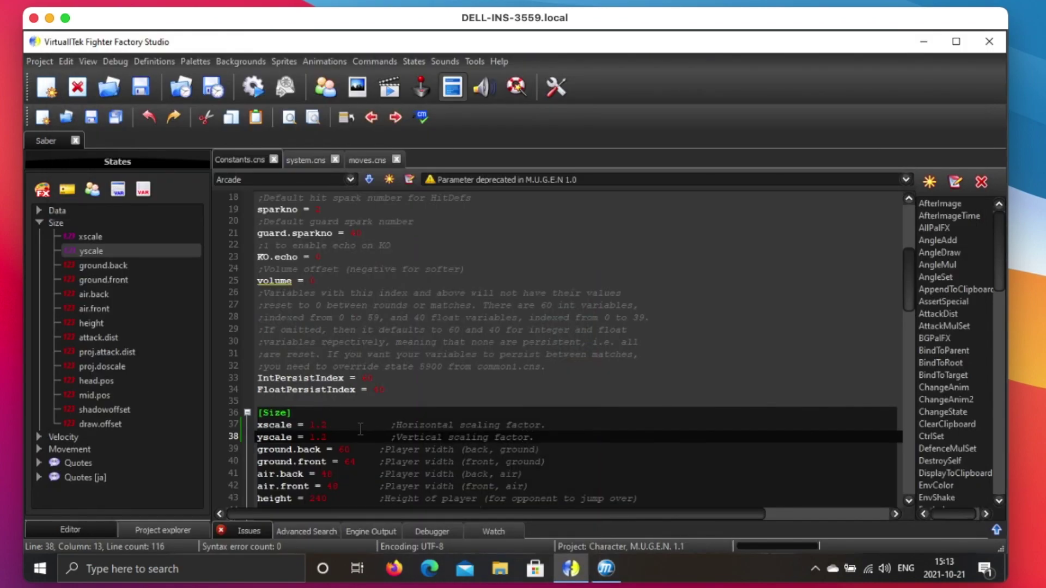
{"action": "left_click", "coordinate": [327, 425]}
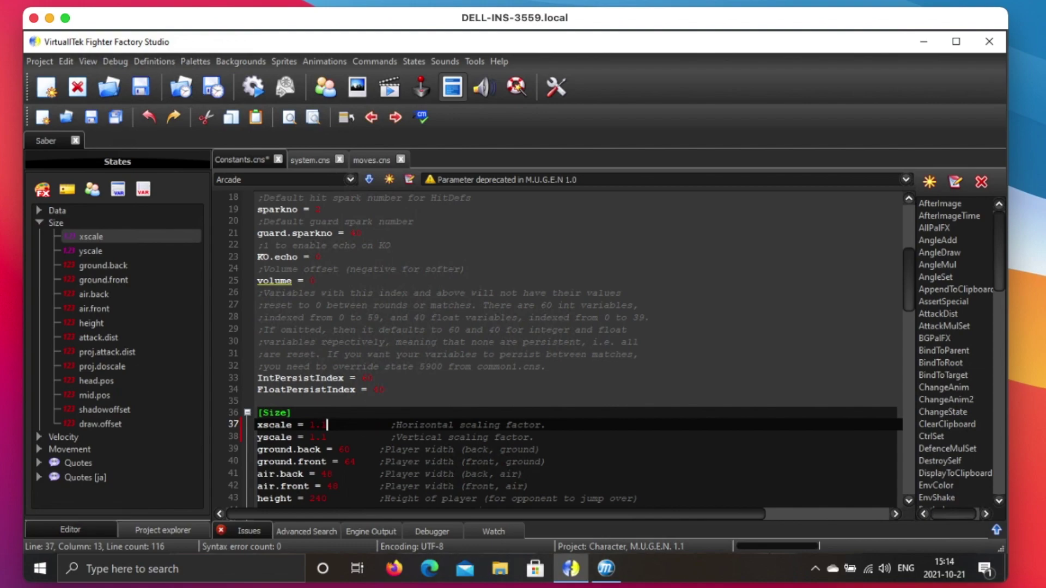
{"action": "left_click", "coordinate": [93, 120]}
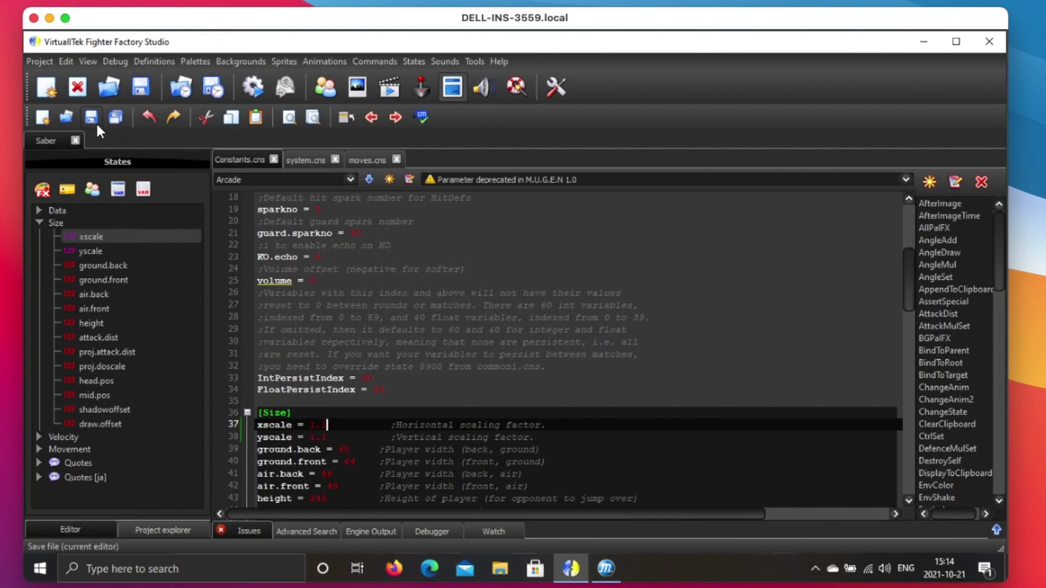
{"action": "left_click", "coordinate": [609, 568]}
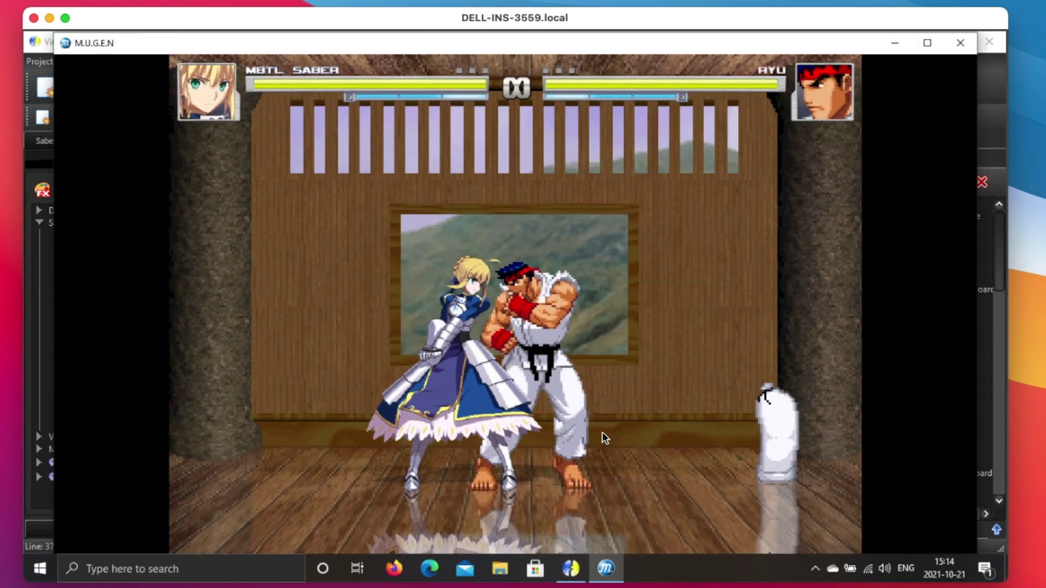
{"action": "key", "text": "ctrl+F4"}
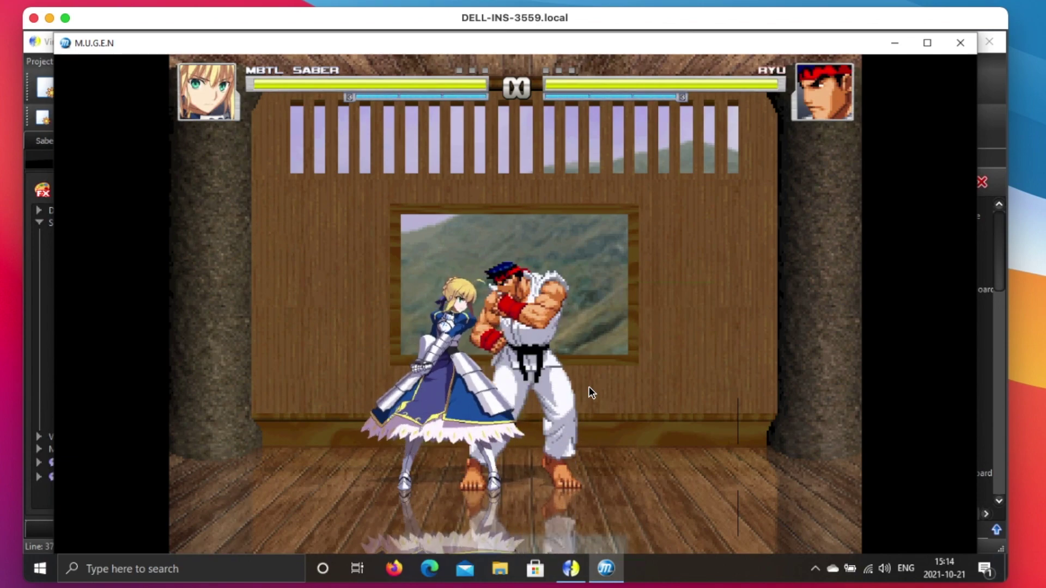
Leave the Ryu match and start a training match between MBTL Saber and MISAKA Mikoto N to compare their sizes.
{"action": "key", "text": "Escape"}
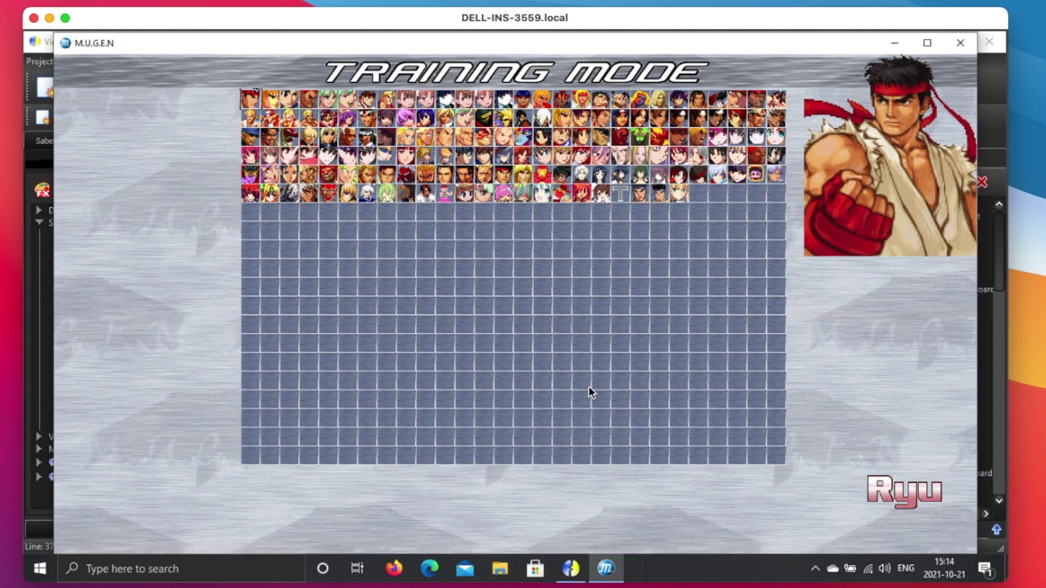
{"action": "key", "text": "Right"}
{"action": "key", "text": "Right"}
{"action": "key", "text": "Right"}
{"action": "key", "text": "Right"}
{"action": "key", "text": "Right"}
{"action": "key", "text": "Right"}
{"action": "key", "text": "Right"}
{"action": "key", "text": "Right"}
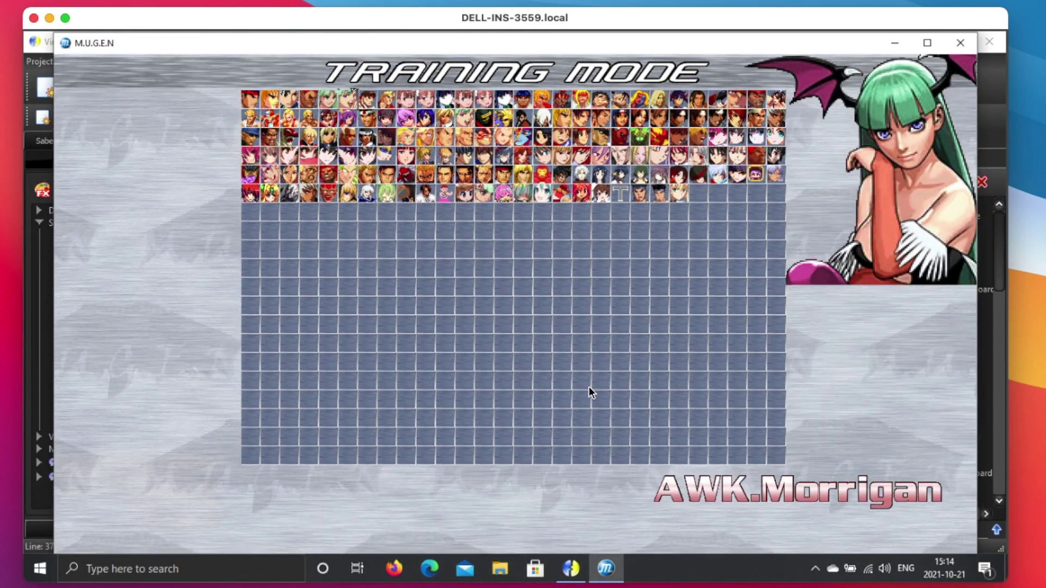
{"action": "key", "text": "Right"}
{"action": "key", "text": "Right"}
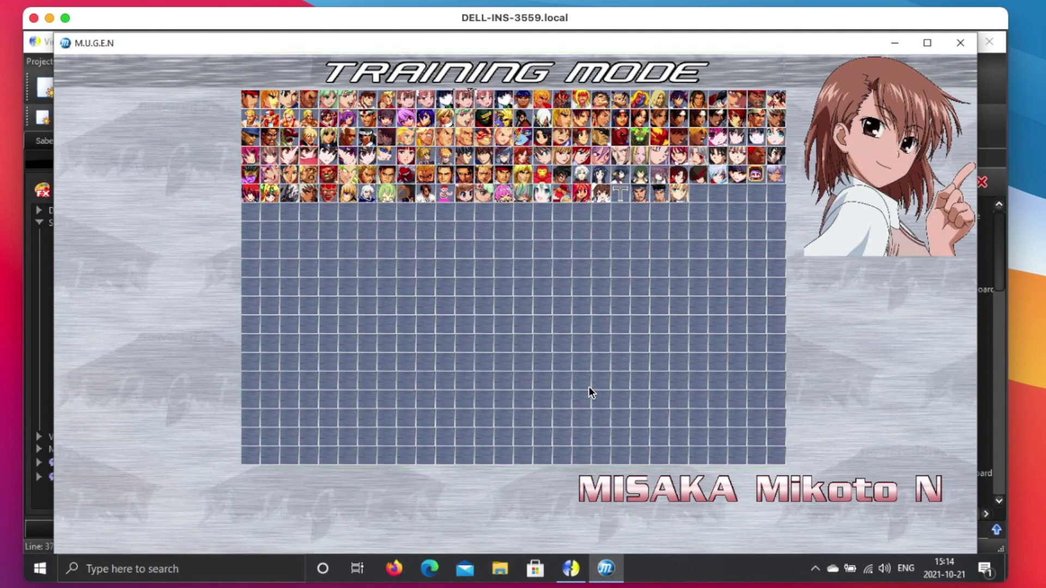
{"action": "key", "text": "Return"}
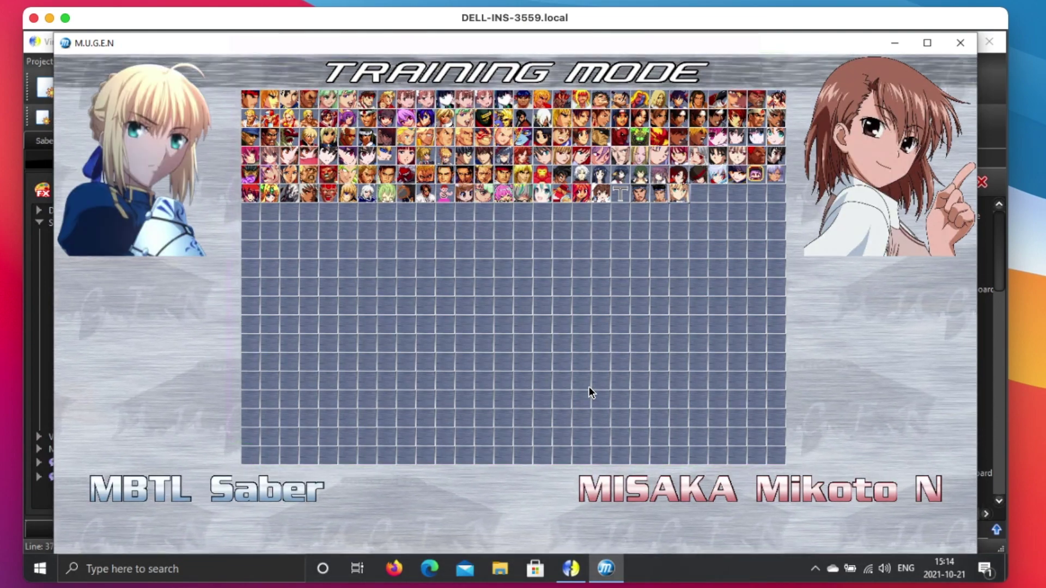
{"action": "key", "text": "Return"}
{"action": "key", "text": "Left"}
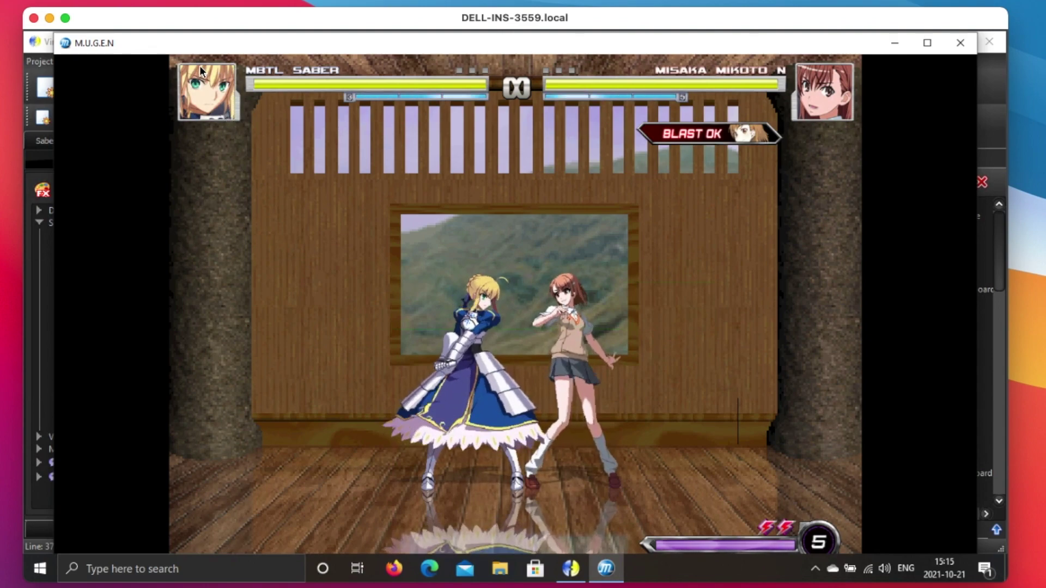
Return to Fighter Factory Studio and examine the edited xscale and yscale values on lines 37 and 38 of Constants.cns.
{"action": "key", "text": "alt+Tab"}
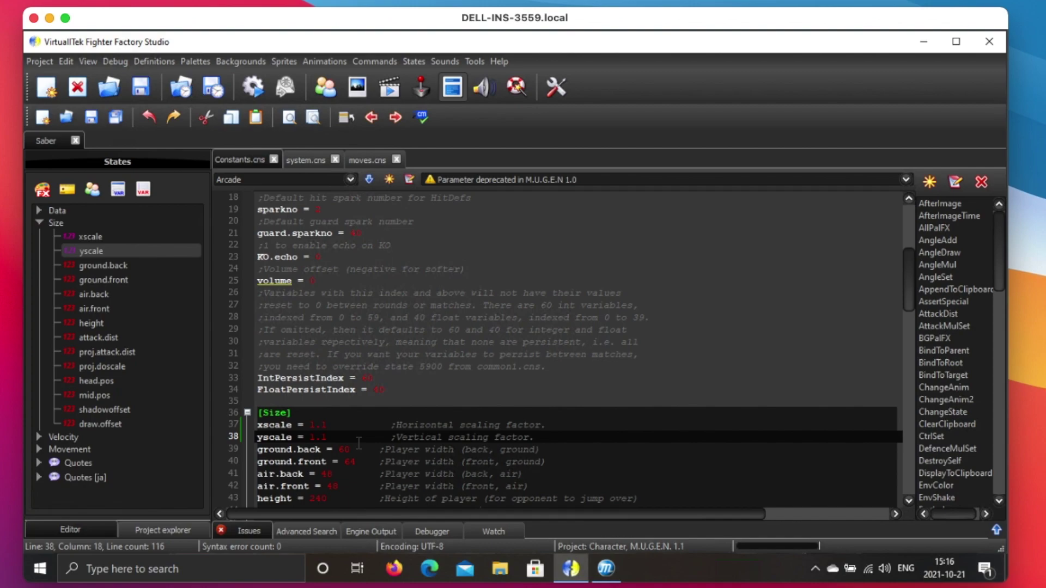
{"action": "left_click_drag", "start_coordinate": [258, 425], "coordinate": [328, 426]}
{"action": "left_click", "coordinate": [328, 437]}
{"action": "left_click_drag", "start_coordinate": [329, 437], "coordinate": [250, 439]}
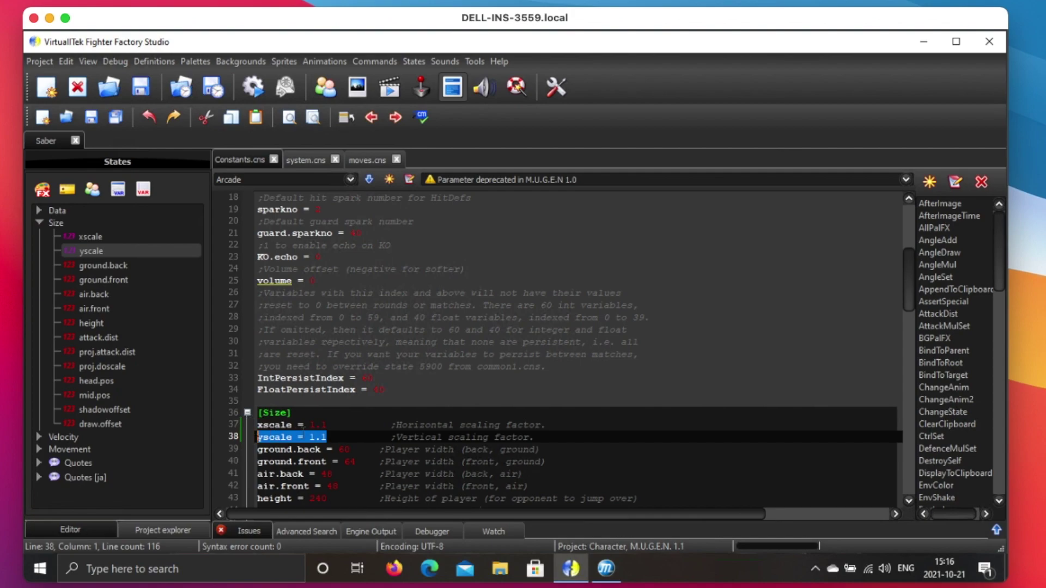
{"action": "left_click", "coordinate": [330, 429]}
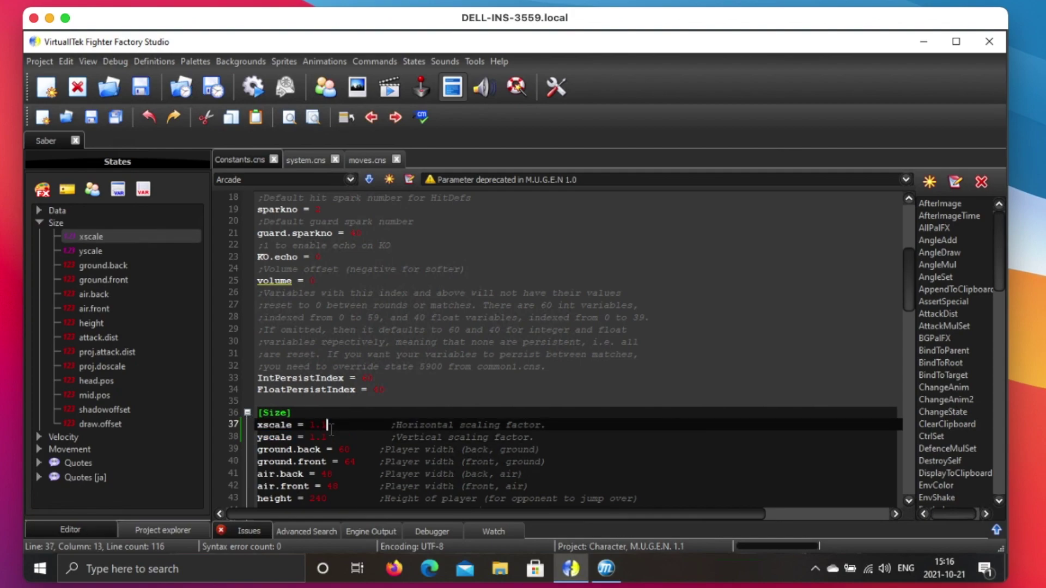
{"action": "left_click_drag", "start_coordinate": [331, 429], "coordinate": [263, 426]}
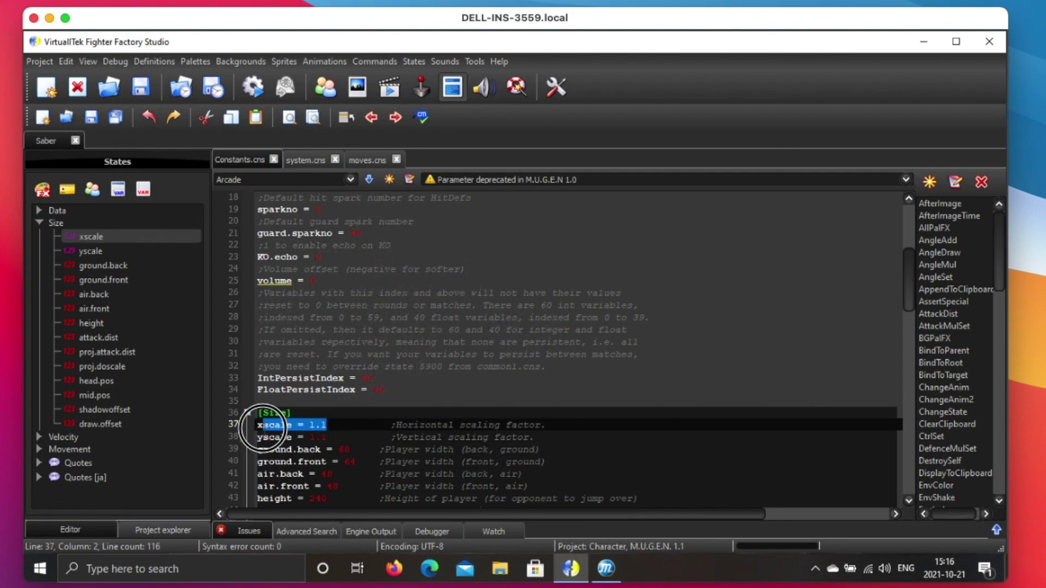
{"action": "left_click", "coordinate": [262, 435]}
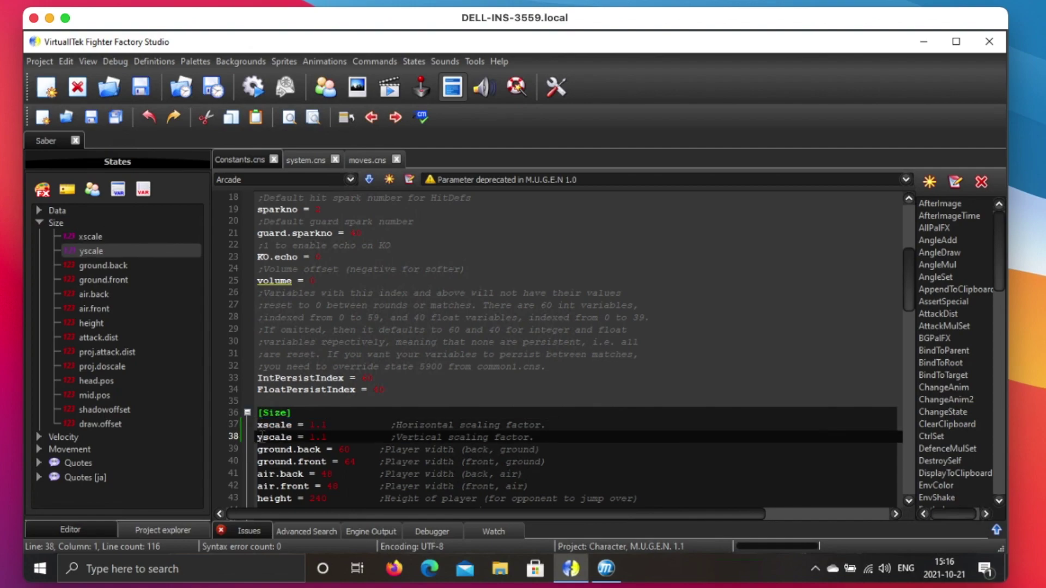
{"action": "left_click_drag", "start_coordinate": [271, 435], "coordinate": [326, 435]}
{"action": "left_click", "coordinate": [324, 425]}
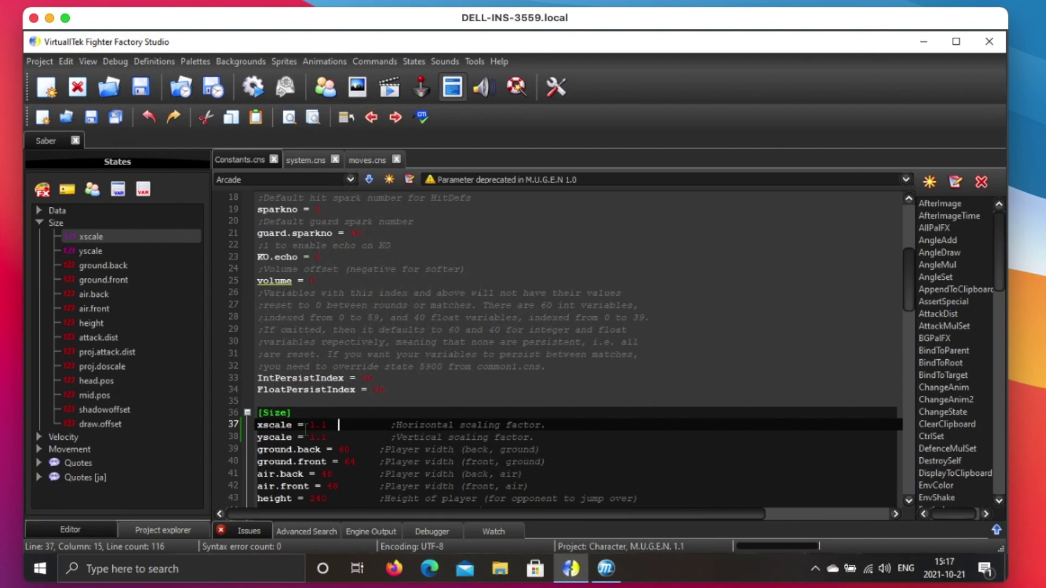
{"action": "left_click_drag", "start_coordinate": [309, 425], "coordinate": [357, 436]}
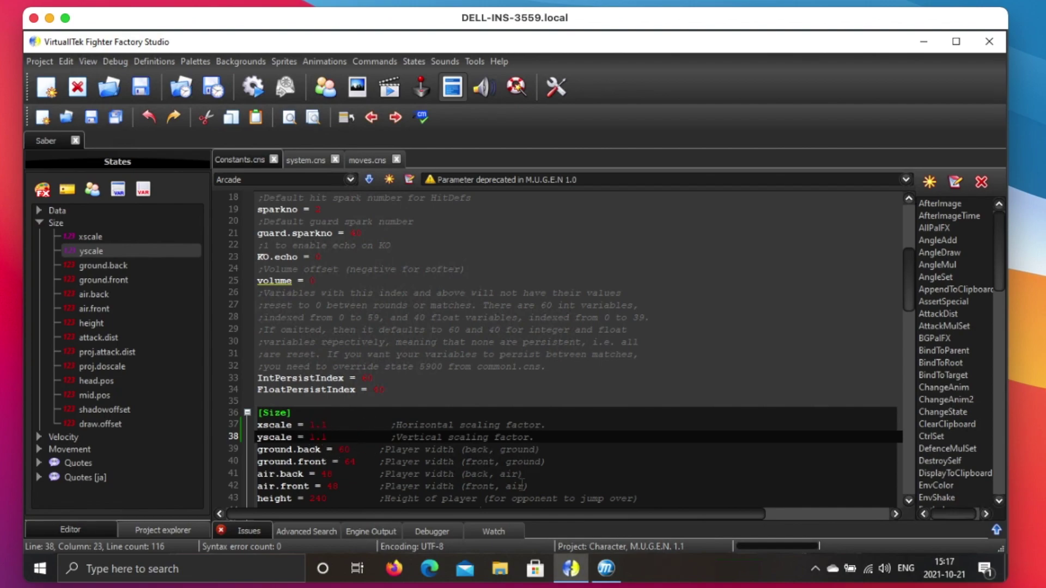
{"action": "key", "text": "Up"}
{"action": "key", "text": "End"}
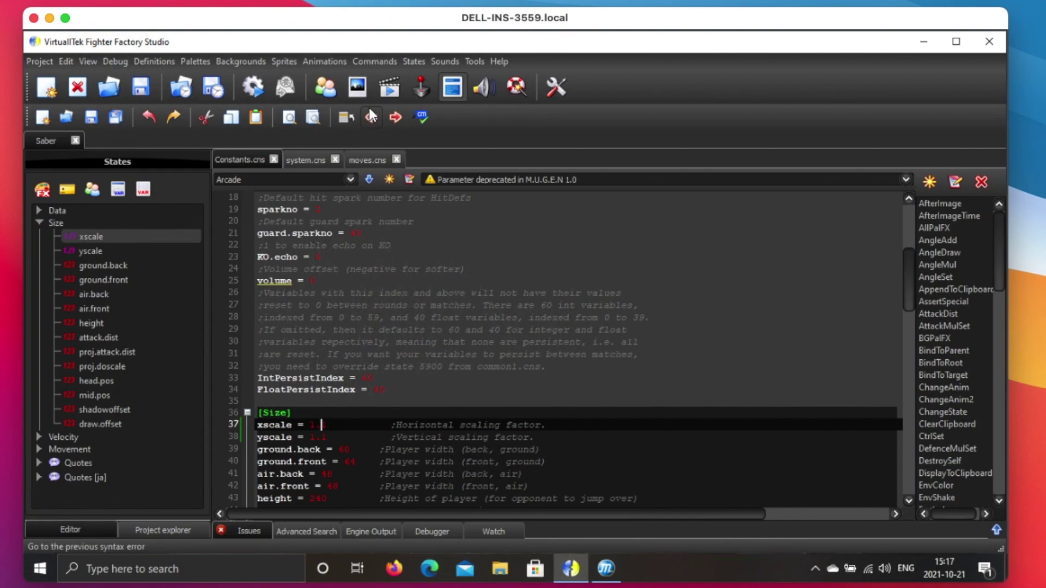
{"action": "left_click", "coordinate": [322, 425]}
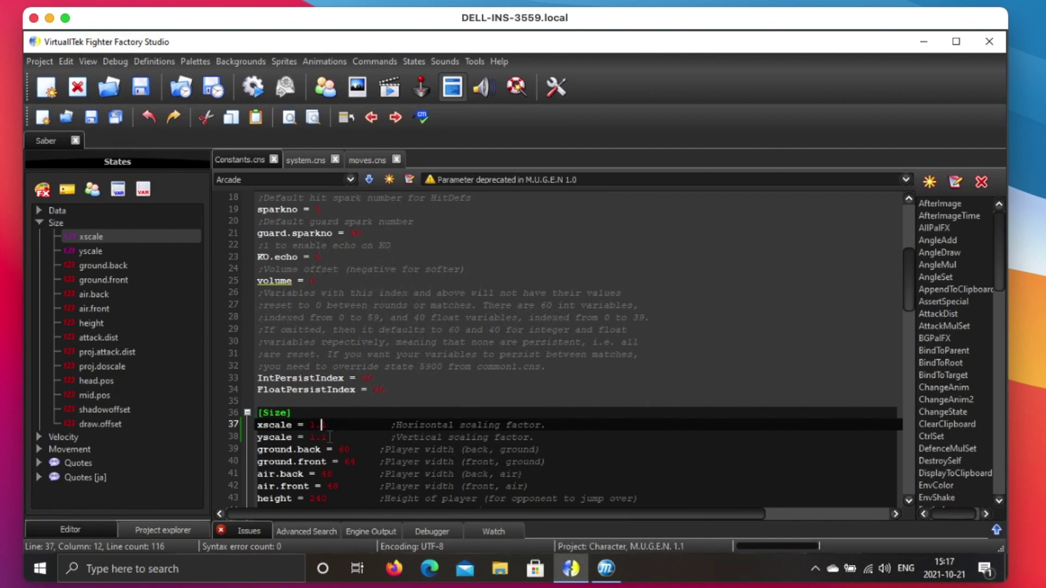
{"action": "left_click", "coordinate": [329, 435]}
{"action": "left_click", "coordinate": [329, 424]}
{"action": "left_click", "coordinate": [330, 438]}
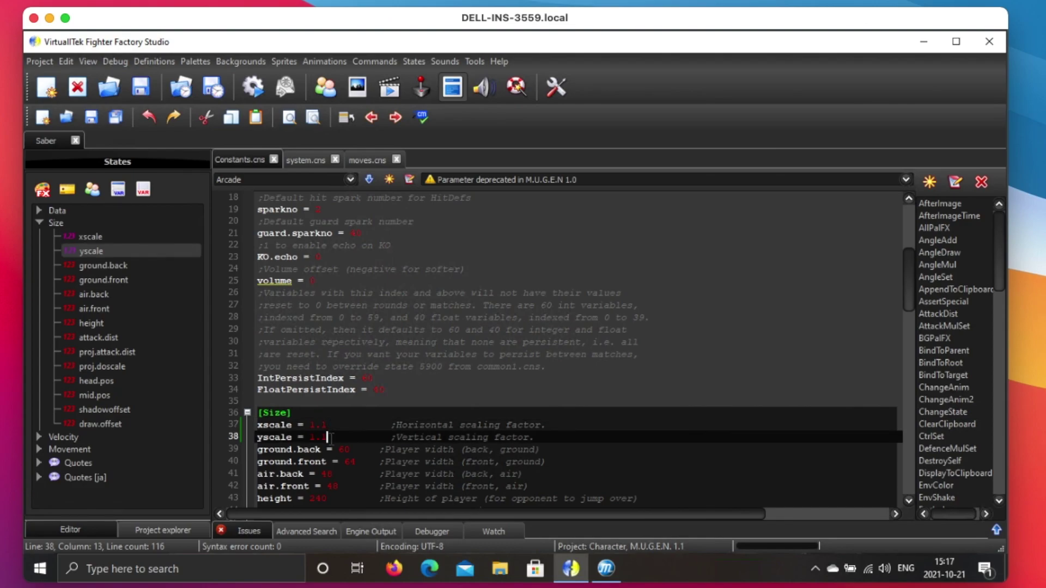